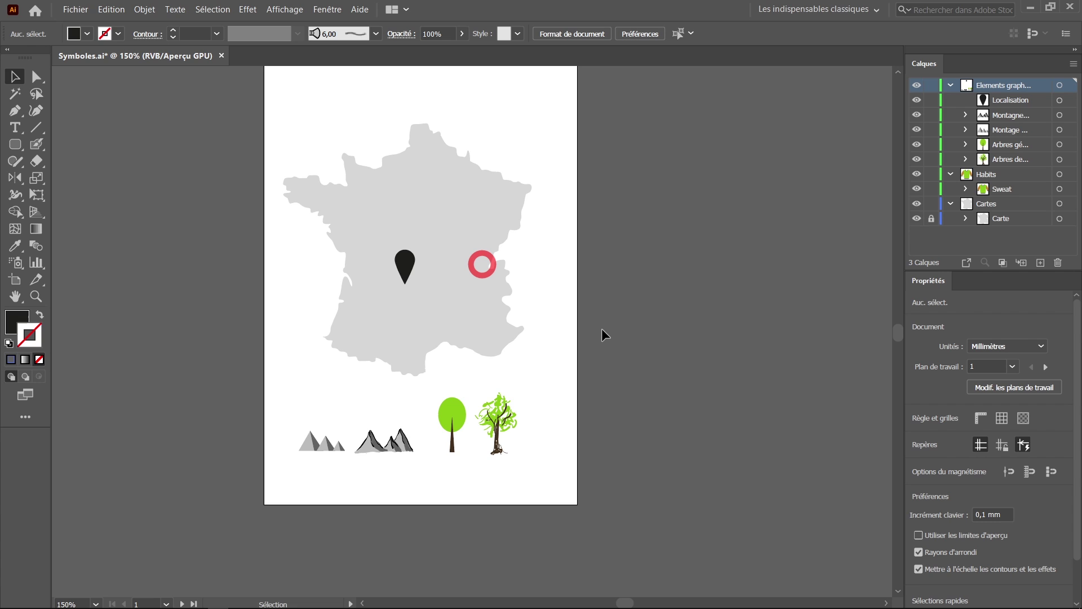
Duplicate the location pin across the France map and move one copy beside the drawn tree.
{"action": "mouse_move", "coordinate": [405, 265]}
{"action": "left_mouse_down"}
{"action": "mouse_move", "coordinate": [441, 219]}
{"action": "mouse_move", "coordinate": [411, 205]}
{"action": "mouse_move", "coordinate": [404, 225]}
{"action": "mouse_move", "coordinate": [454, 303]}
{"action": "mouse_move", "coordinate": [377, 326]}
{"action": "left_mouse_up"}
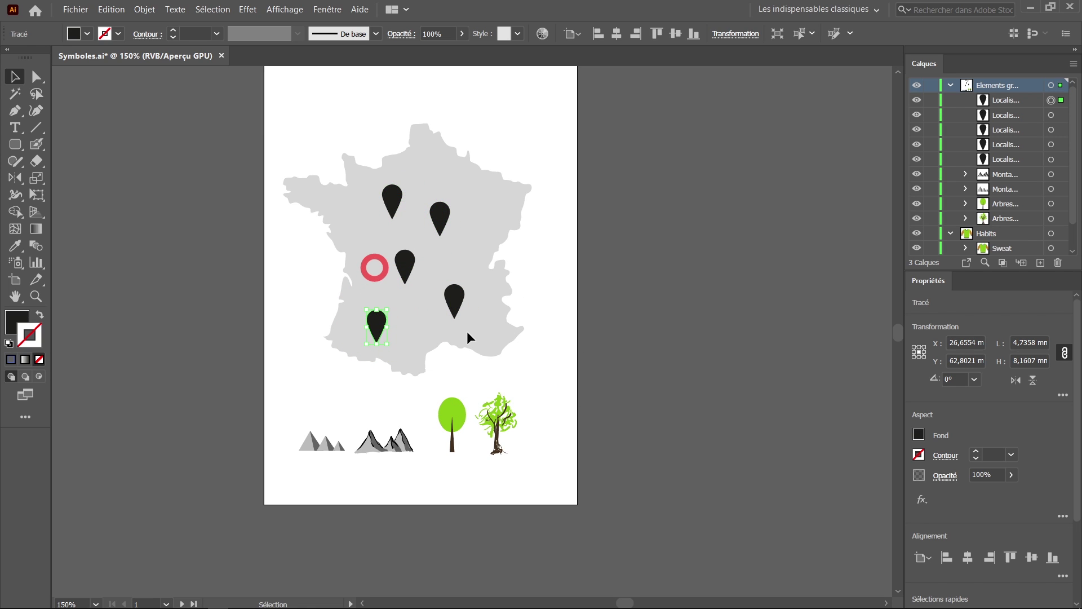
{"action": "left_click_drag", "start_coordinate": [380, 324], "coordinate": [537, 435]}
Delete the four location pins remaining on the France map, keeping only the one beside the drawn tree.
{"action": "left_click", "coordinate": [449, 292]}
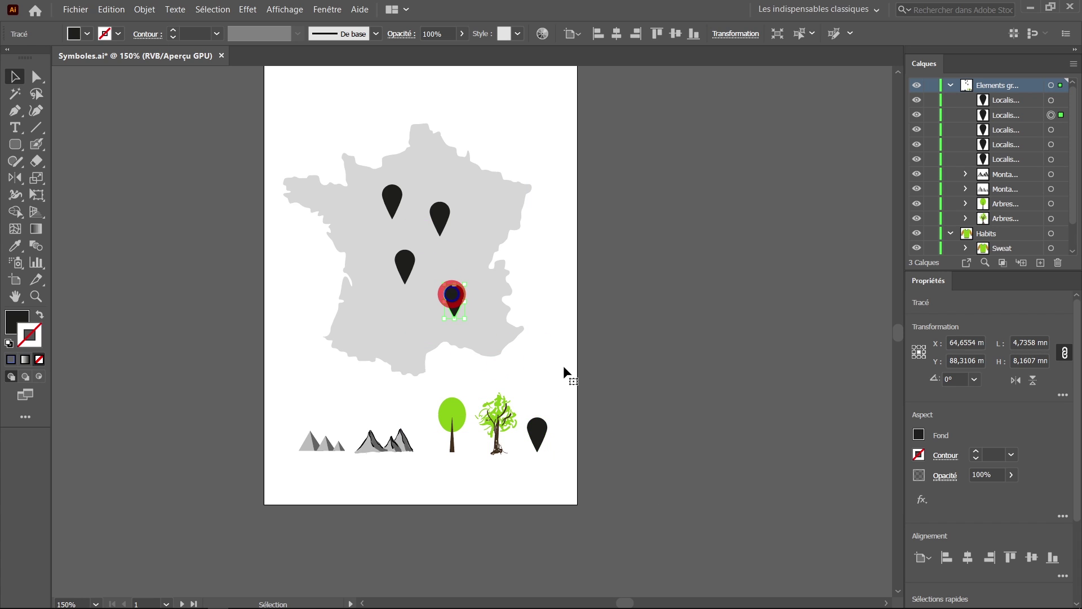
{"action": "key", "text": "Delete"}
{"action": "left_click", "coordinate": [406, 260]}
{"action": "key", "text": "Delete"}
{"action": "left_click", "coordinate": [440, 220]}
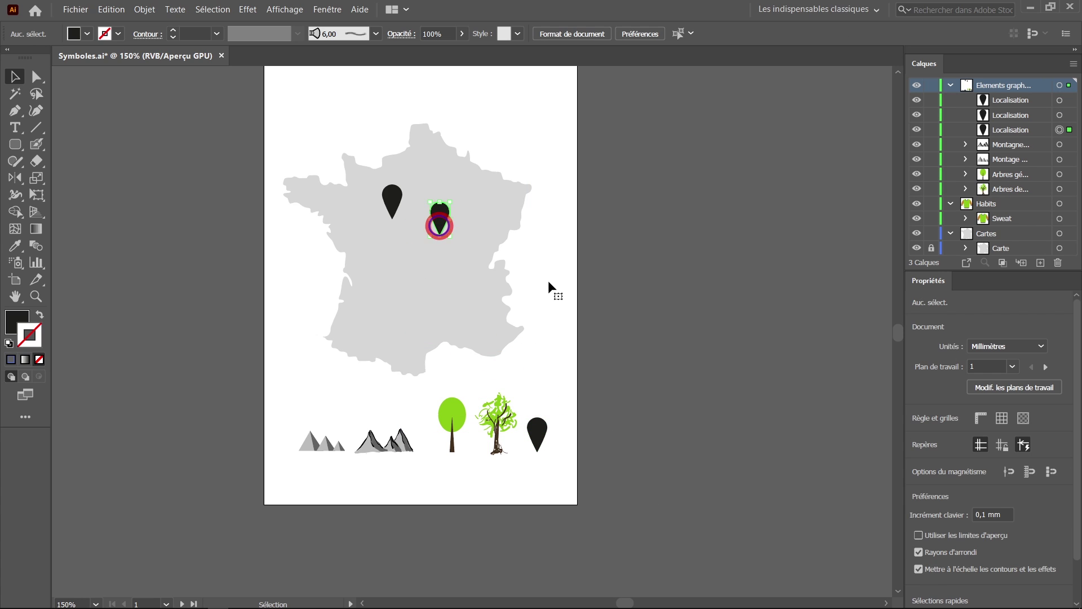
{"action": "key", "text": "Delete"}
{"action": "left_click", "coordinate": [393, 201]}
{"action": "key", "text": "Delete"}
{"action": "key", "text": "Delete"}
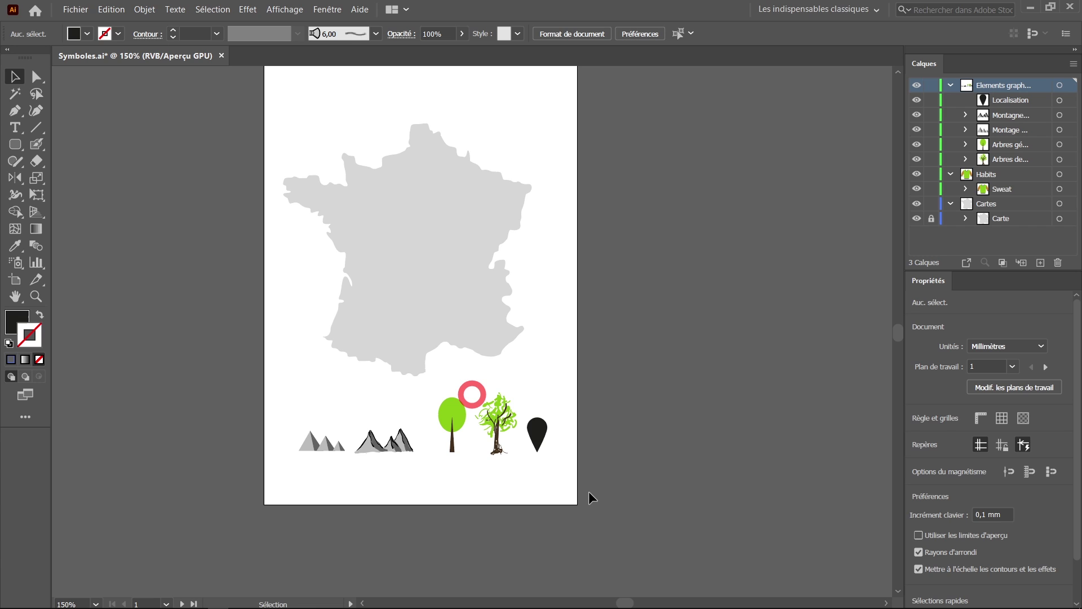
Display the Symboles panel and place it in the empty area beside the artboard.
{"action": "left_click_drag", "start_coordinate": [571, 360], "coordinate": [557, 388]}
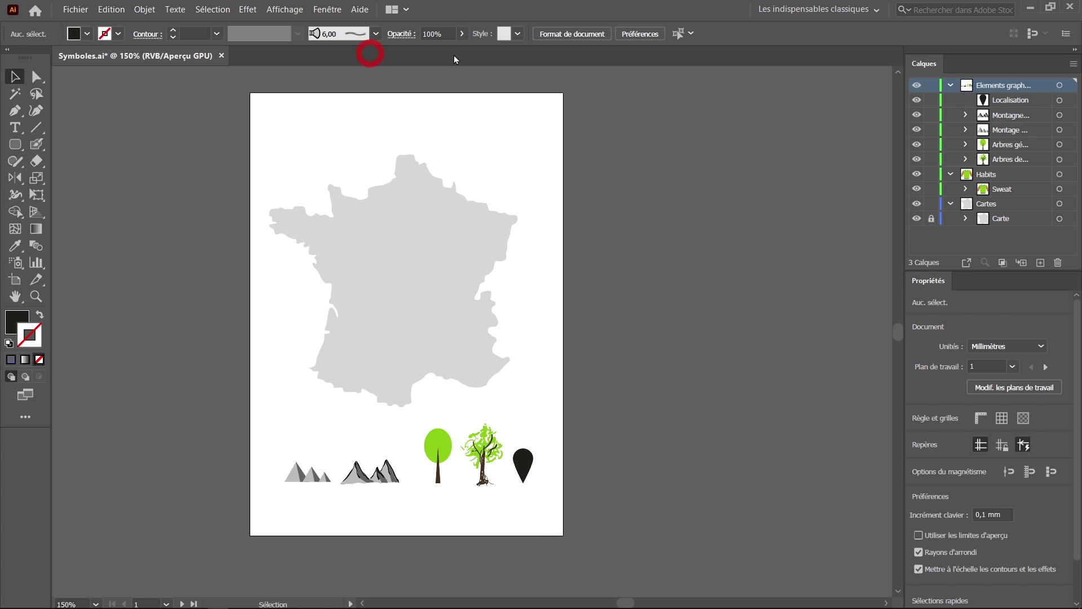
{"action": "left_click", "coordinate": [327, 9]}
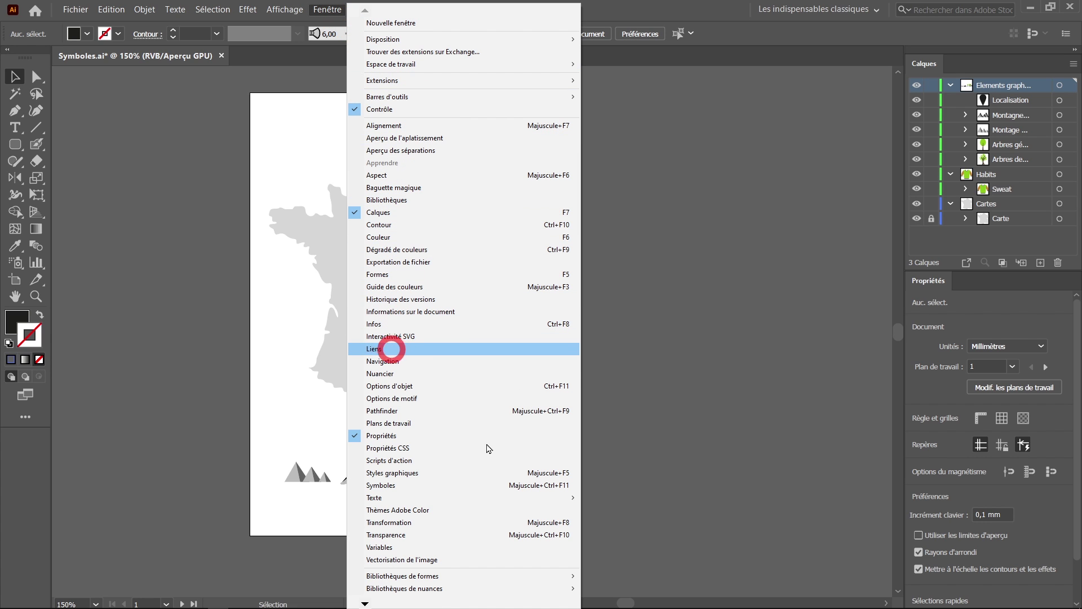
{"action": "left_click", "coordinate": [397, 484]}
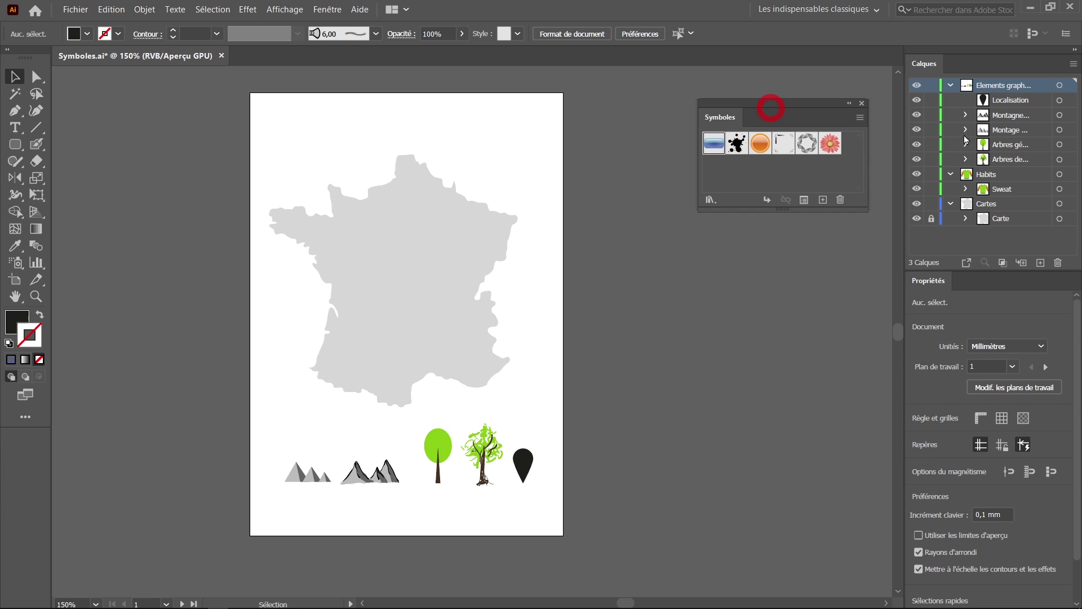
{"action": "left_click_drag", "start_coordinate": [769, 102], "coordinate": [748, 147]}
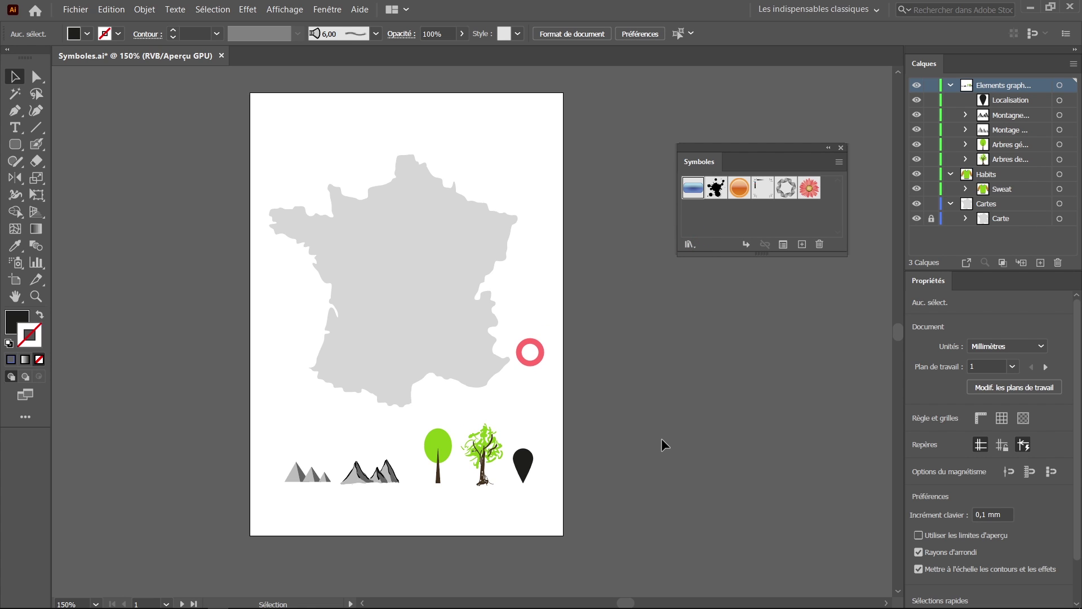
Select the drawn tree group and widen the Calques panel so the object names are easier to read.
{"action": "left_click", "coordinate": [481, 448]}
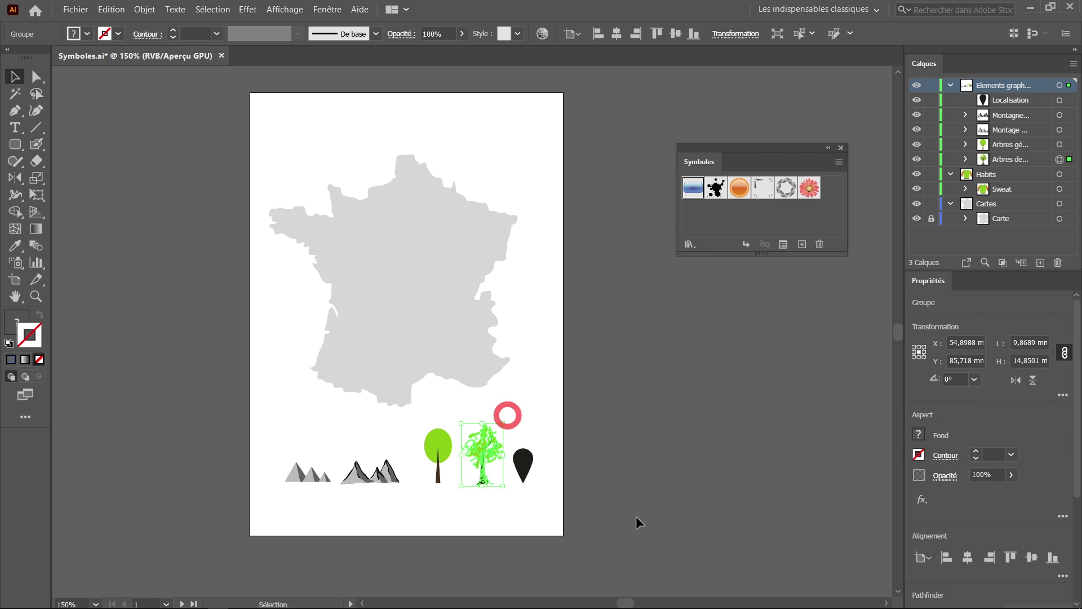
{"action": "left_click", "coordinate": [516, 408]}
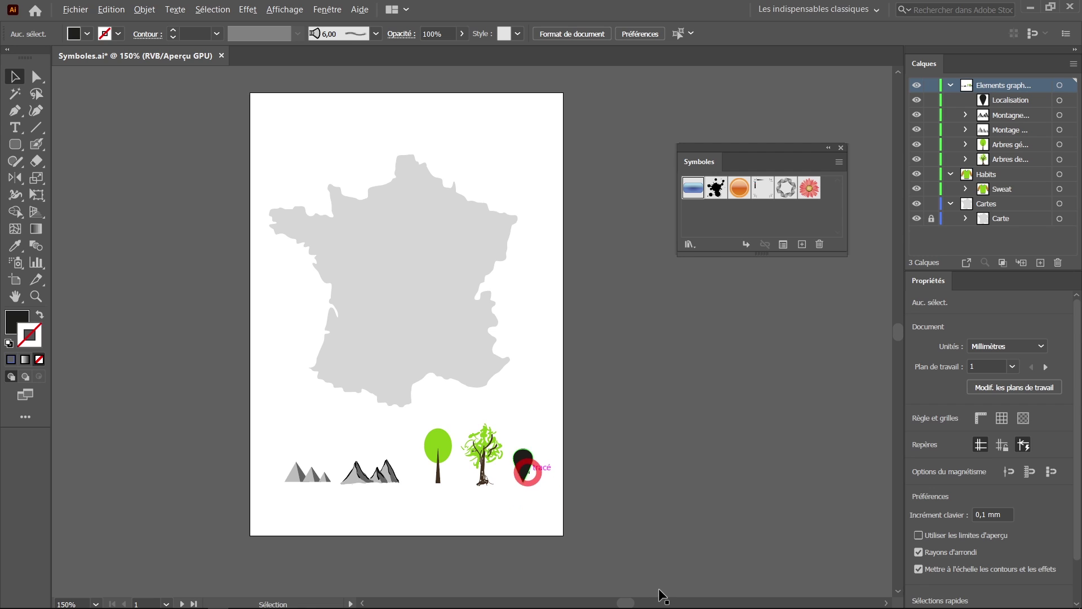
{"action": "scroll", "coordinate": [528, 472], "scroll_direction": "up", "scroll_amount": 1}
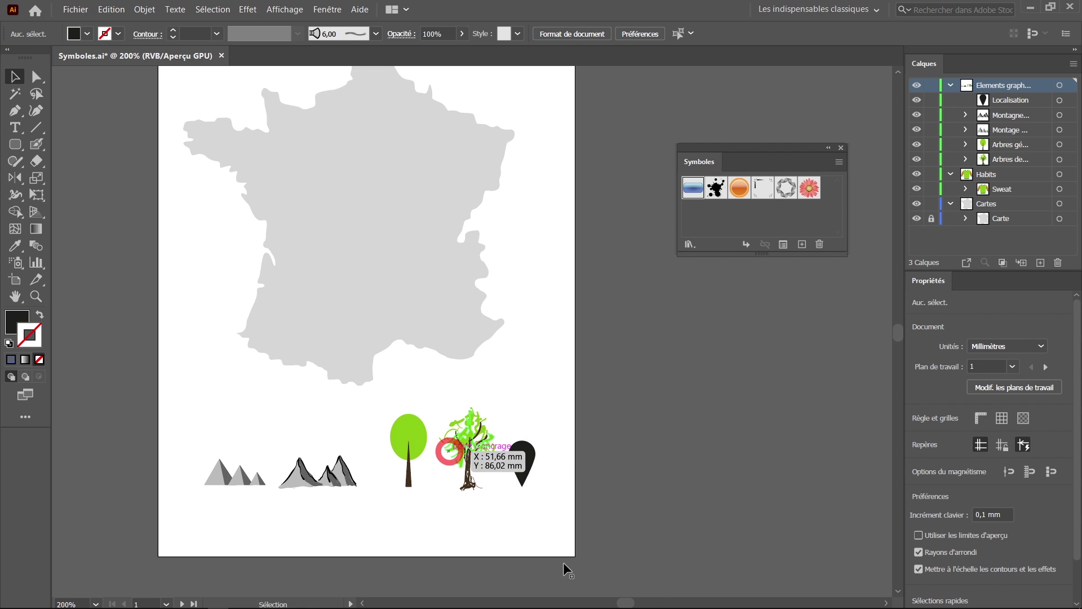
{"action": "left_click", "coordinate": [474, 448]}
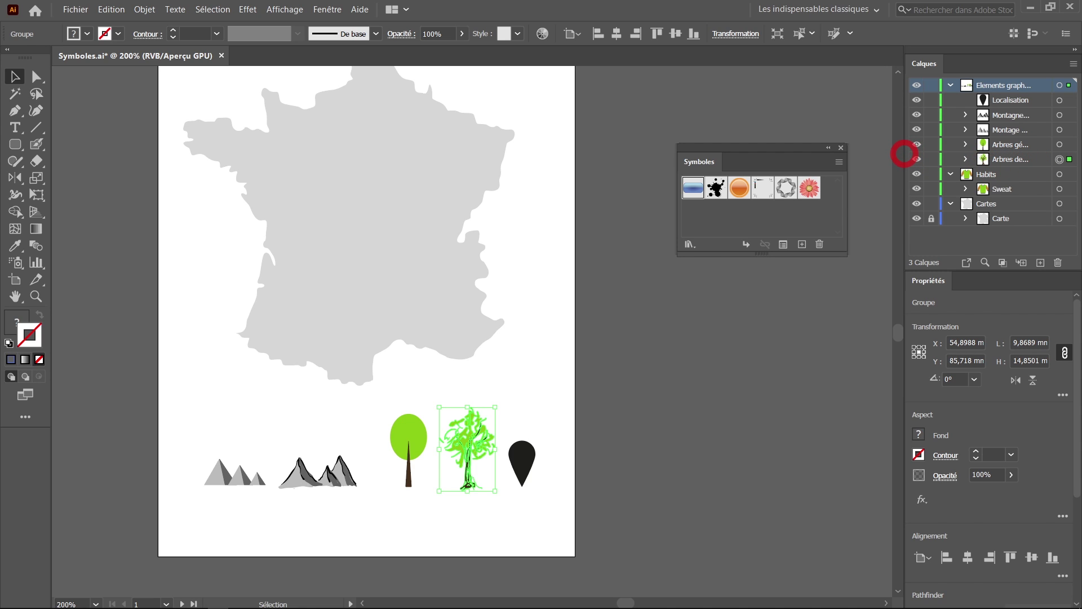
{"action": "left_click_drag", "start_coordinate": [905, 153], "coordinate": [885, 152]}
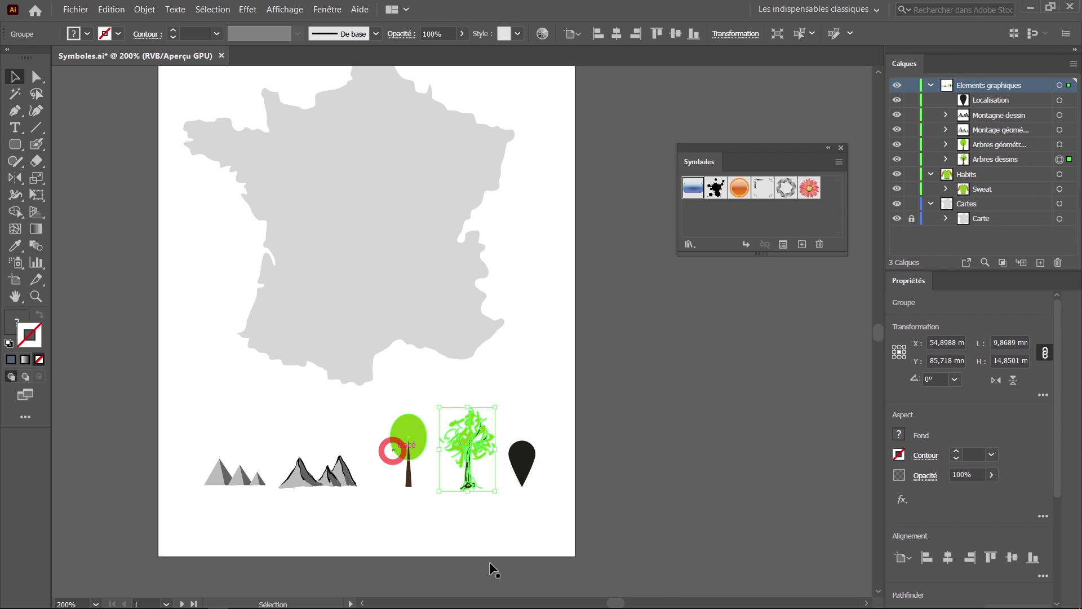
Create a symbol named "Arbre dessin" from the drawn tree group.
{"action": "left_click", "coordinate": [522, 463]}
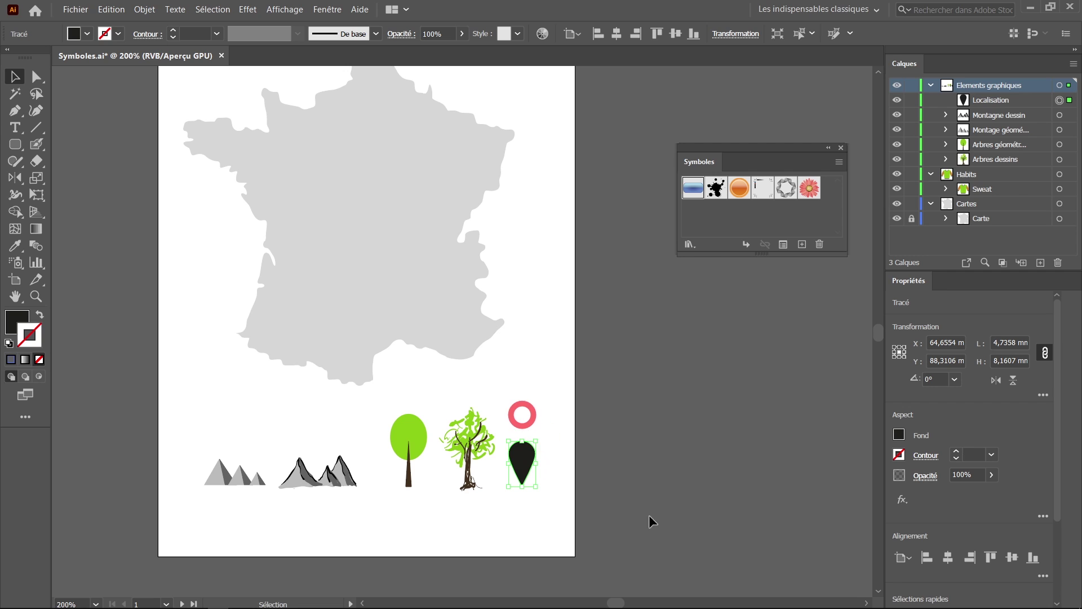
{"action": "left_click", "coordinate": [469, 445]}
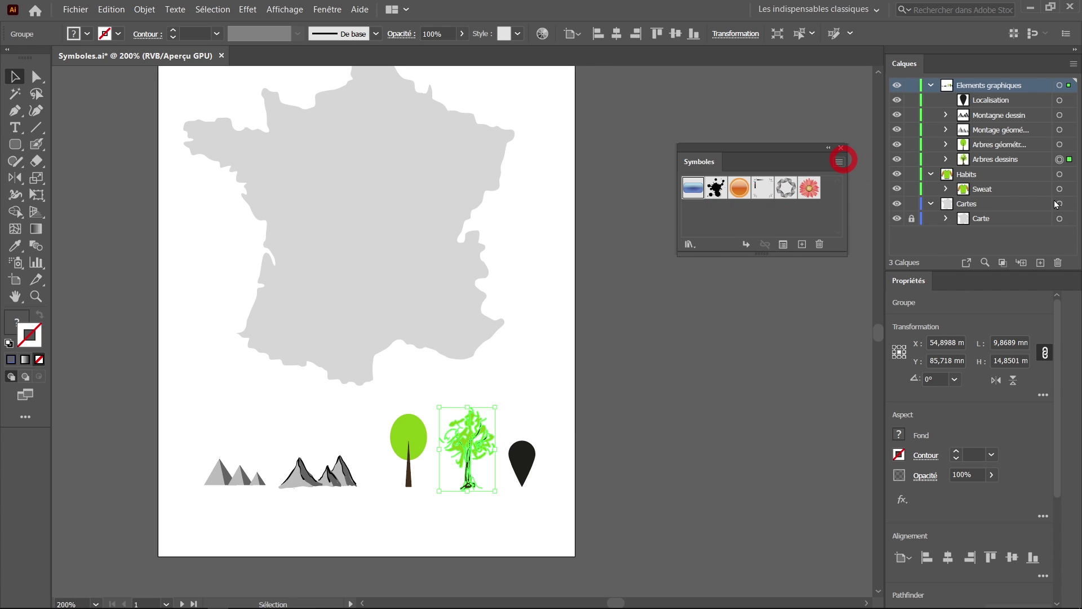
{"action": "left_click", "coordinate": [839, 161]}
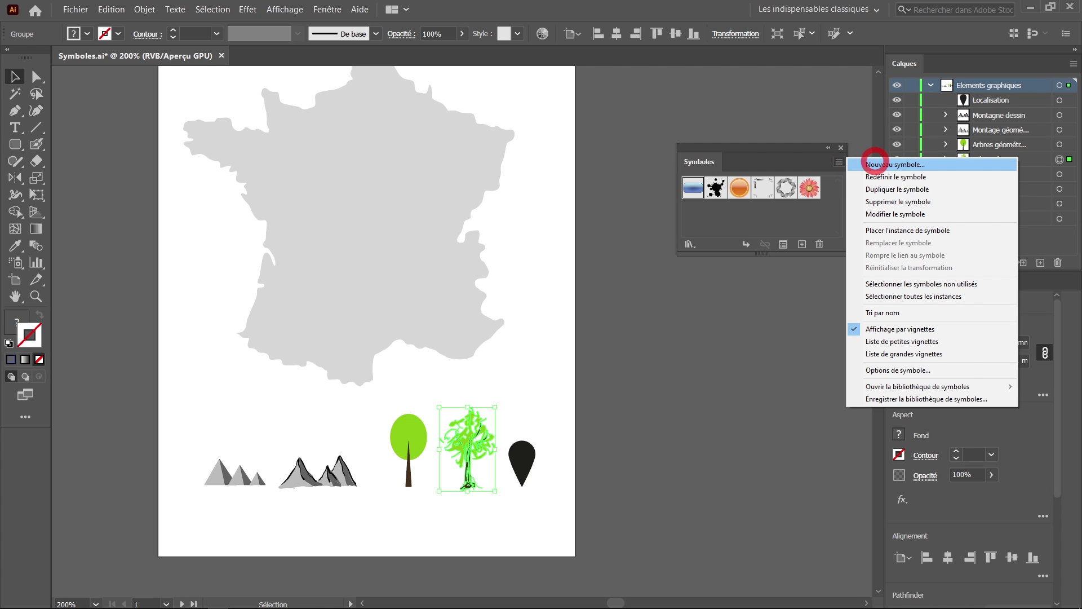
{"action": "left_click", "coordinate": [526, 330]}
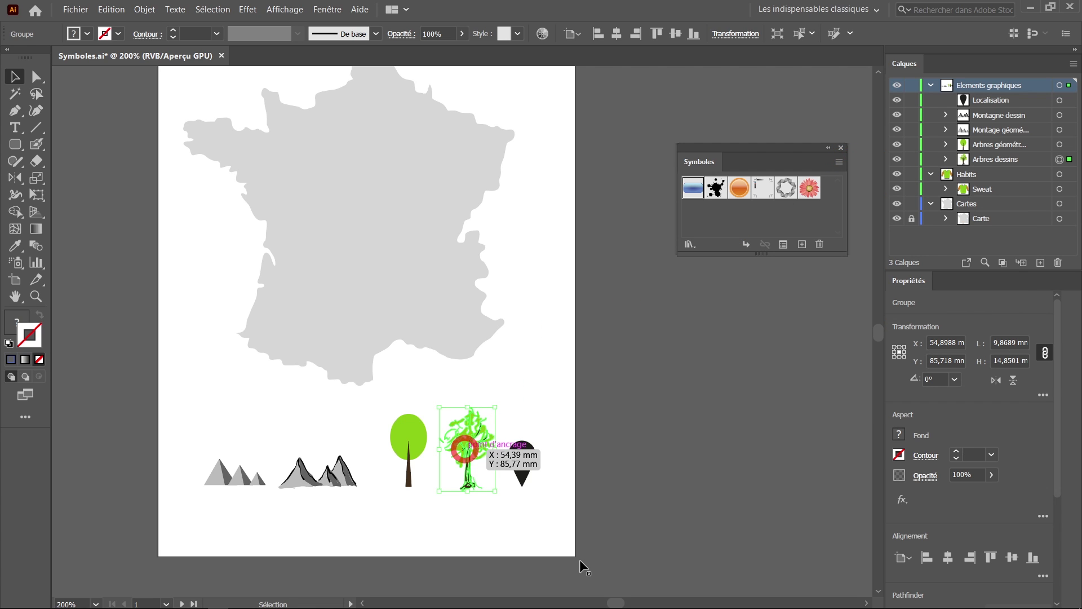
{"action": "mouse_move", "coordinate": [465, 448]}
{"action": "left_mouse_down"}
{"action": "mouse_move", "coordinate": [537, 367]}
{"action": "mouse_move", "coordinate": [725, 285]}
{"action": "mouse_move", "coordinate": [834, 211]}
{"action": "left_mouse_up"}
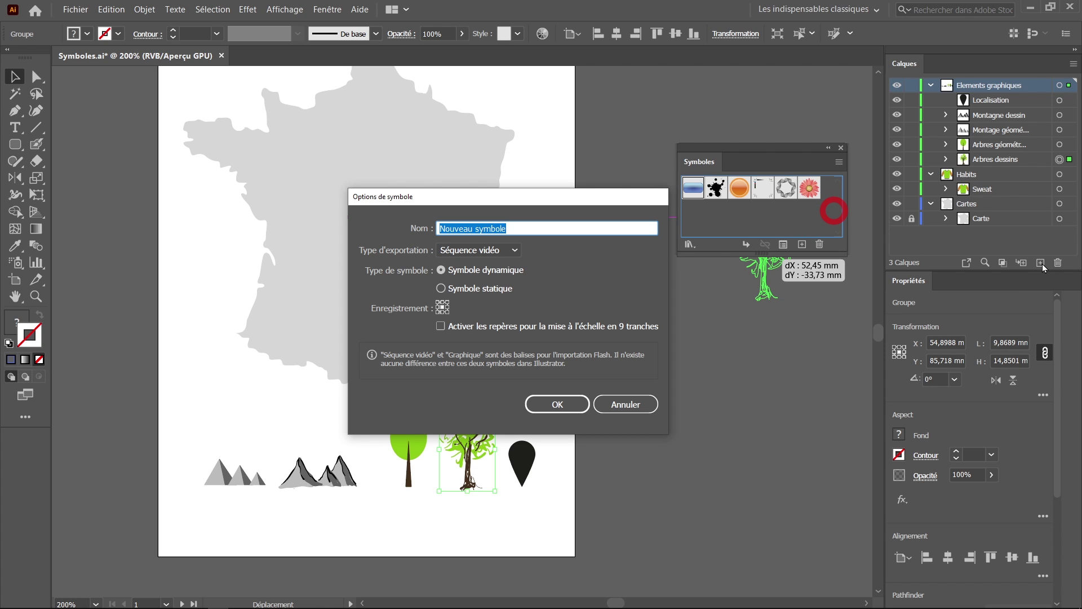
{"action": "type", "text": "Arb"}
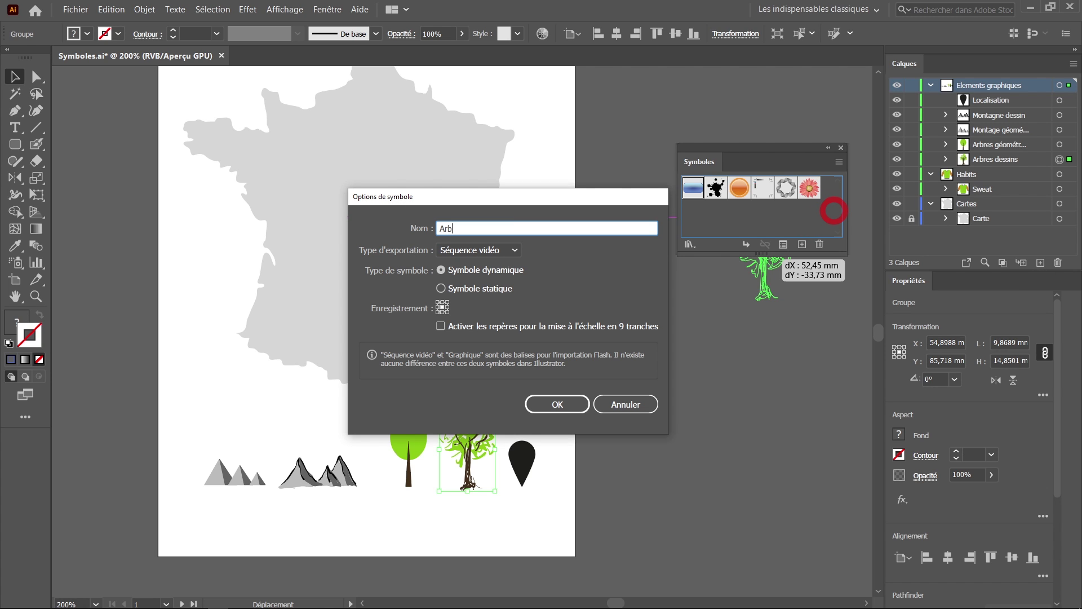
{"action": "type", "text": "re dessin"}
{"action": "key", "text": "Return"}
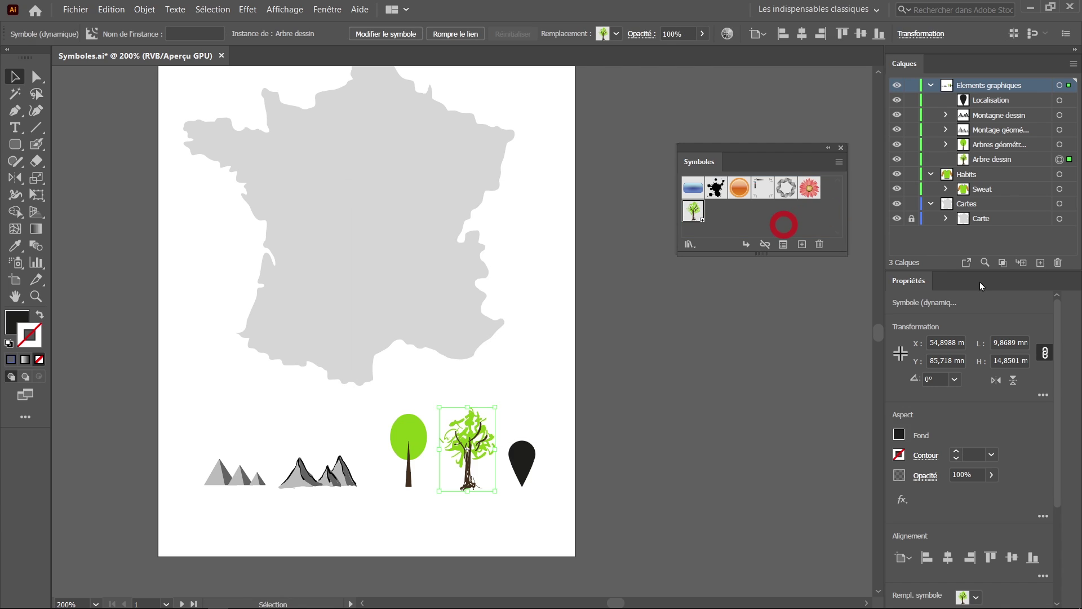
Set the Arbre dessin symbol's export type to Graphique and its symbol type to Symbole statique.
{"action": "left_click", "coordinate": [783, 244]}
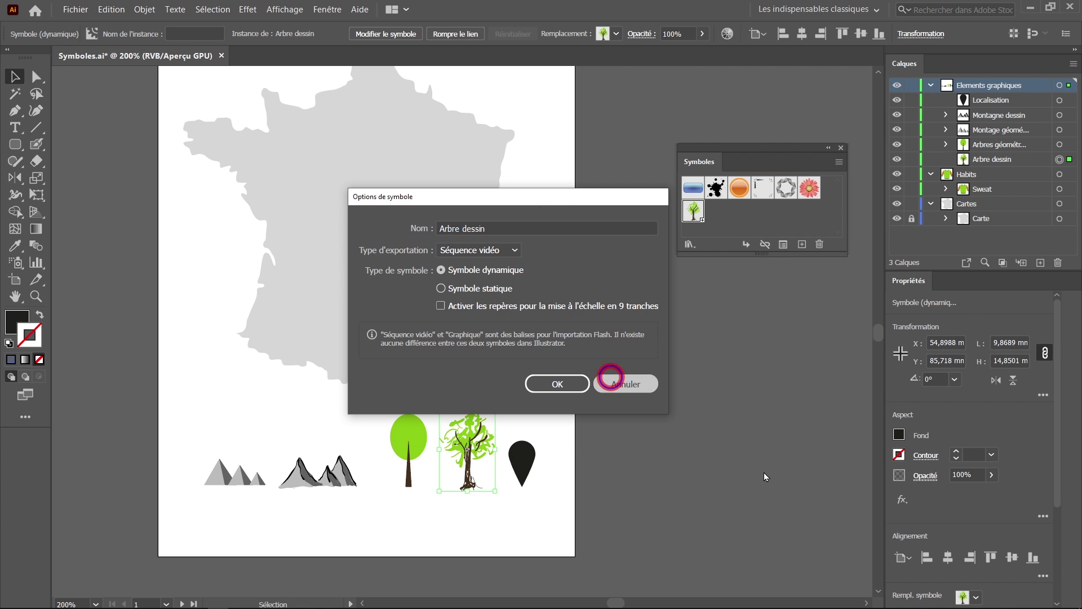
{"action": "left_click", "coordinate": [623, 383]}
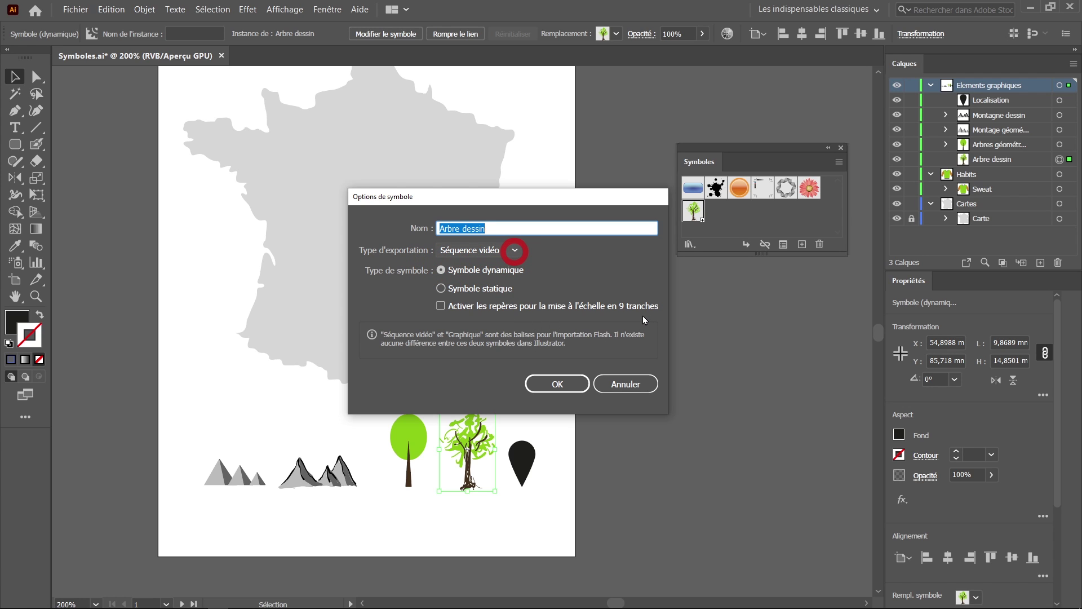
{"action": "left_click", "coordinate": [515, 252]}
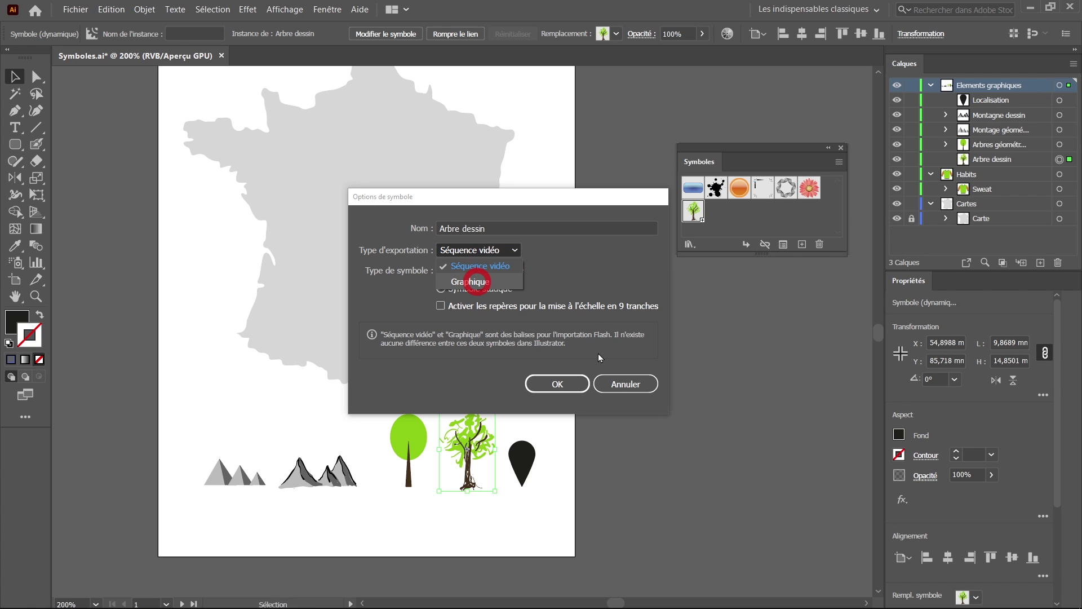
{"action": "left_click", "coordinate": [478, 282]}
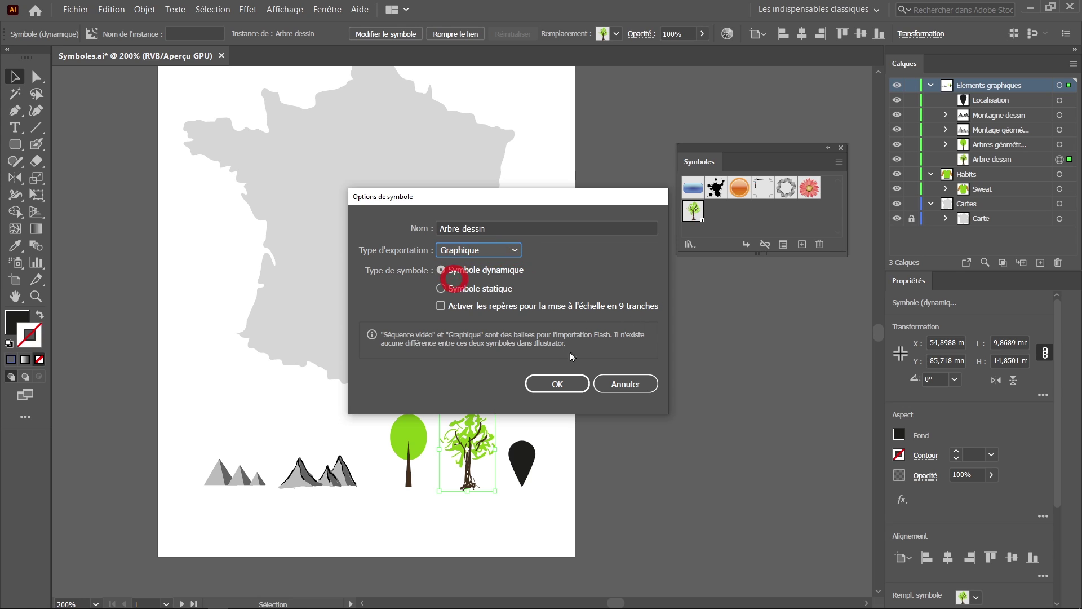
{"action": "left_click", "coordinate": [461, 289]}
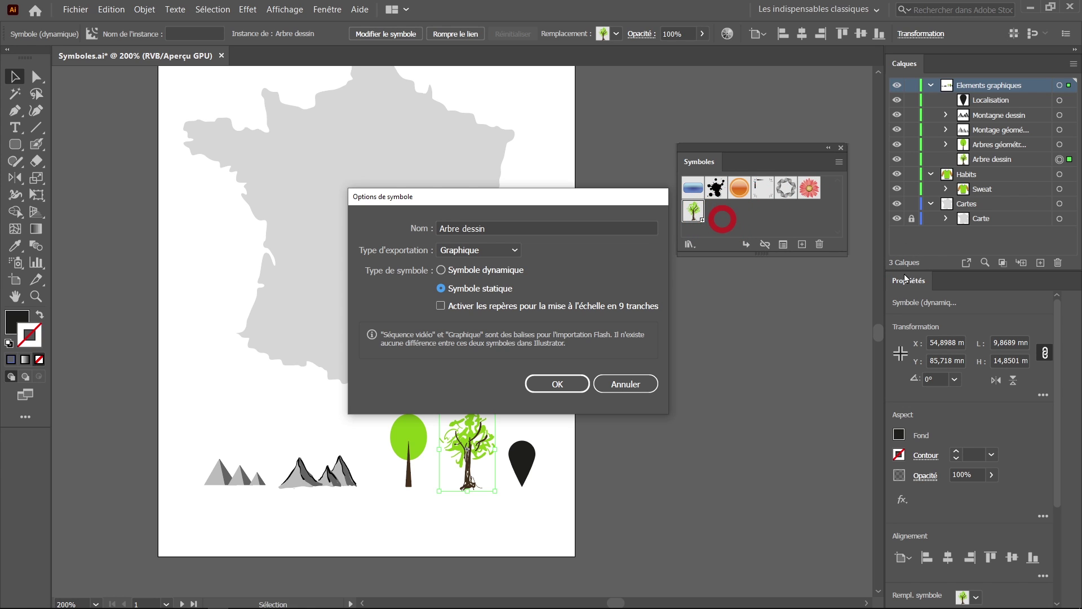
{"action": "left_click", "coordinate": [504, 276]}
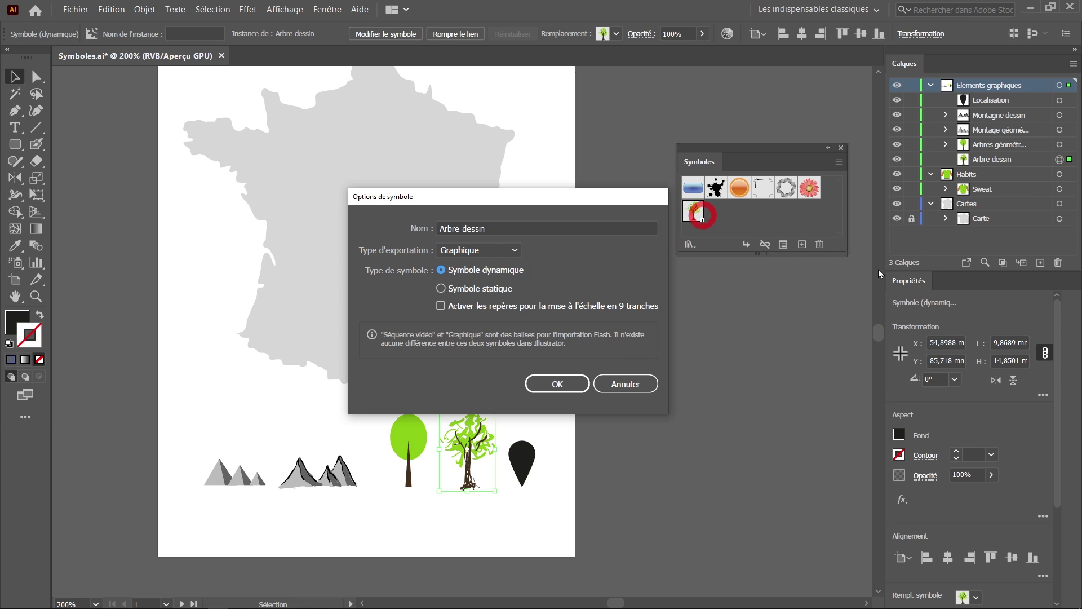
{"action": "left_click", "coordinate": [555, 384]}
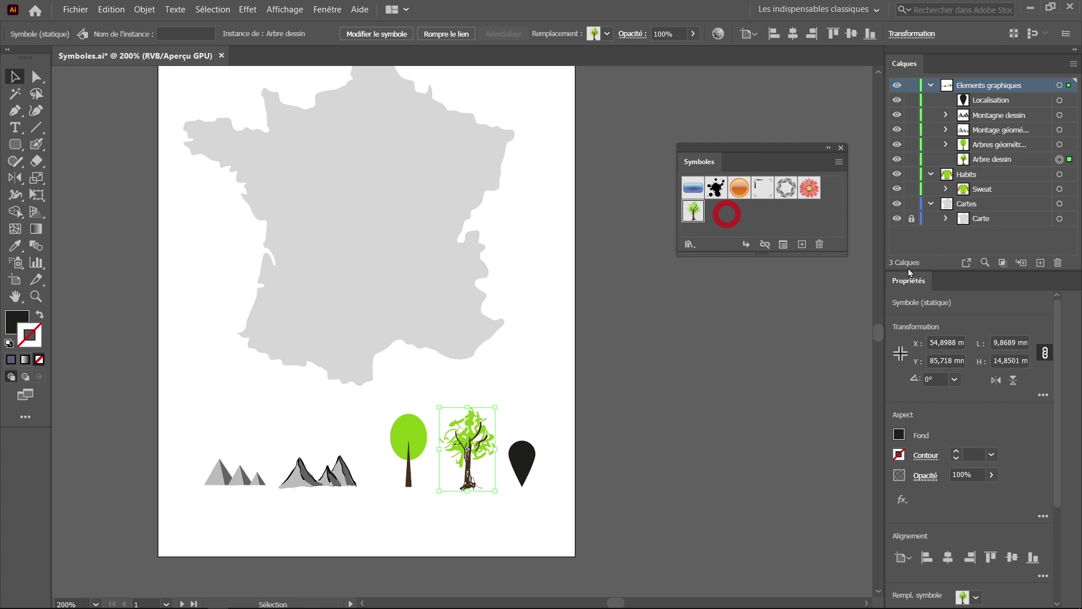
Create a static symbol named "Arbre formes" from the geometric tree, with export type Graphique.
{"action": "left_click", "coordinate": [402, 453]}
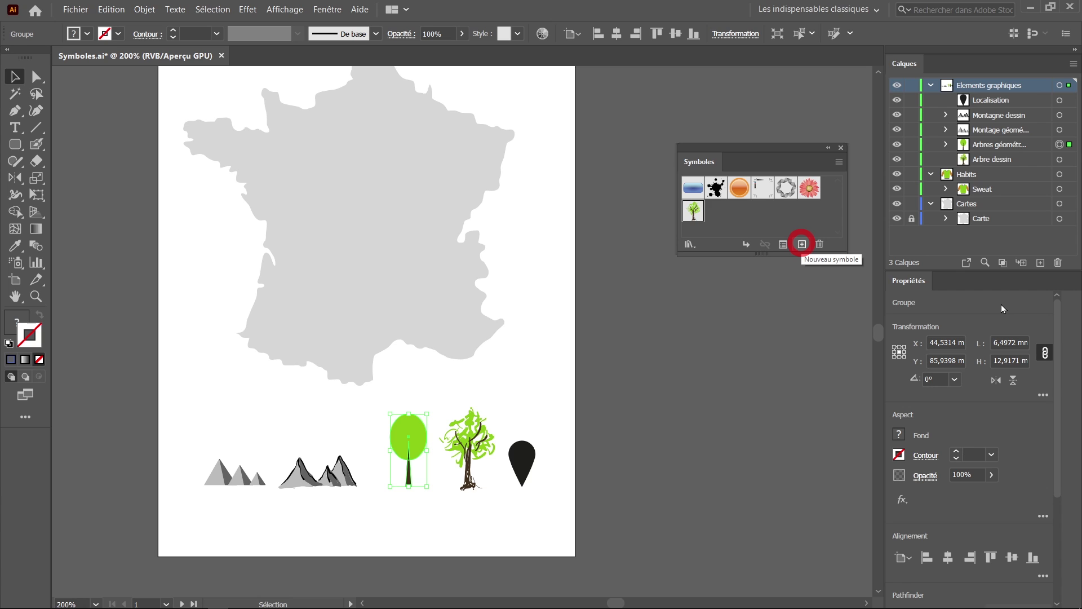
{"action": "left_click", "coordinate": [802, 244]}
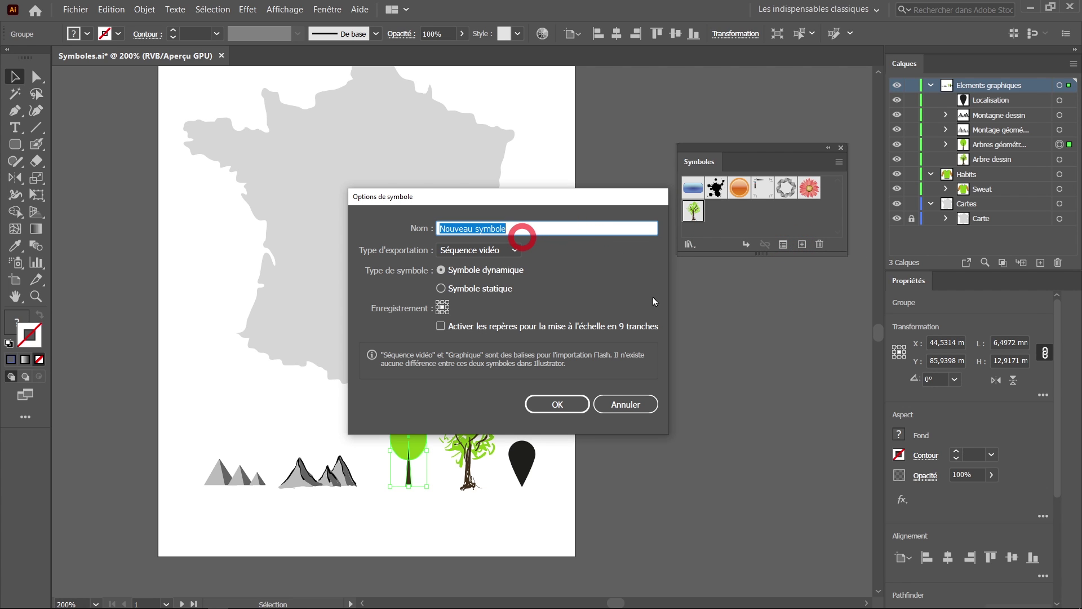
{"action": "type", "text": "Arbre"}
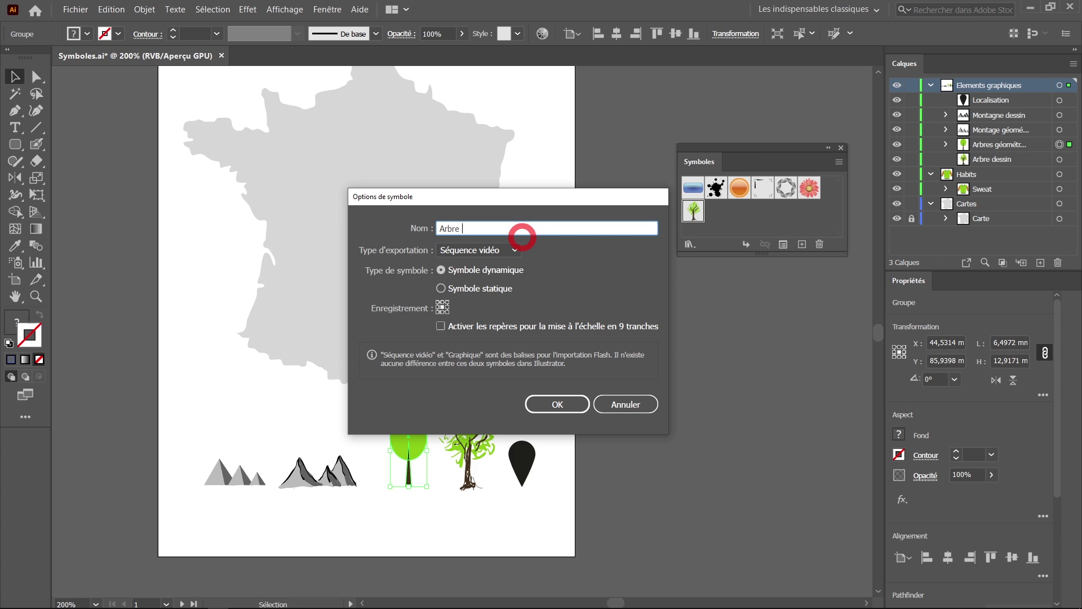
{"action": "type", "text": " formes"}
{"action": "left_click", "coordinate": [478, 250]}
{"action": "left_click", "coordinate": [485, 274]}
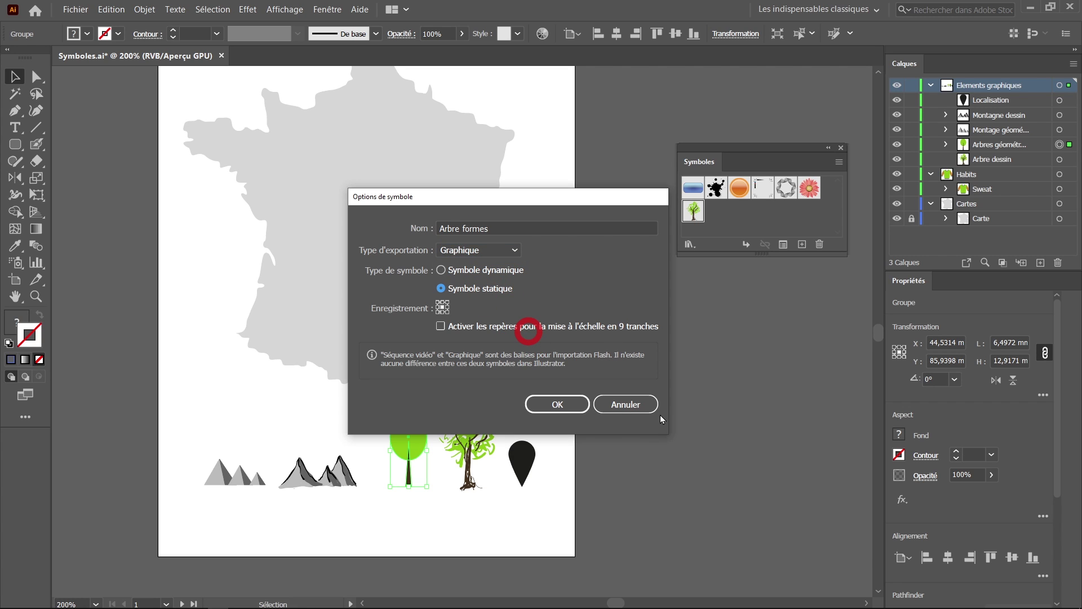
{"action": "left_click", "coordinate": [555, 404]}
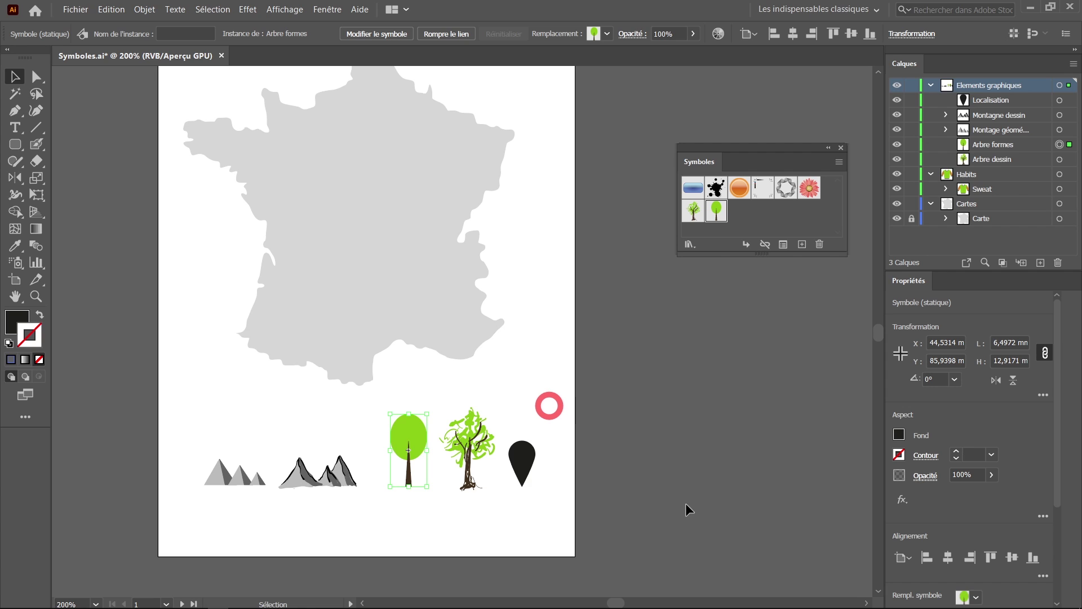
Create a static symbol named "Montagne dessin" from the drawn mountain group, with export type Graphique.
{"action": "left_click", "coordinate": [323, 478]}
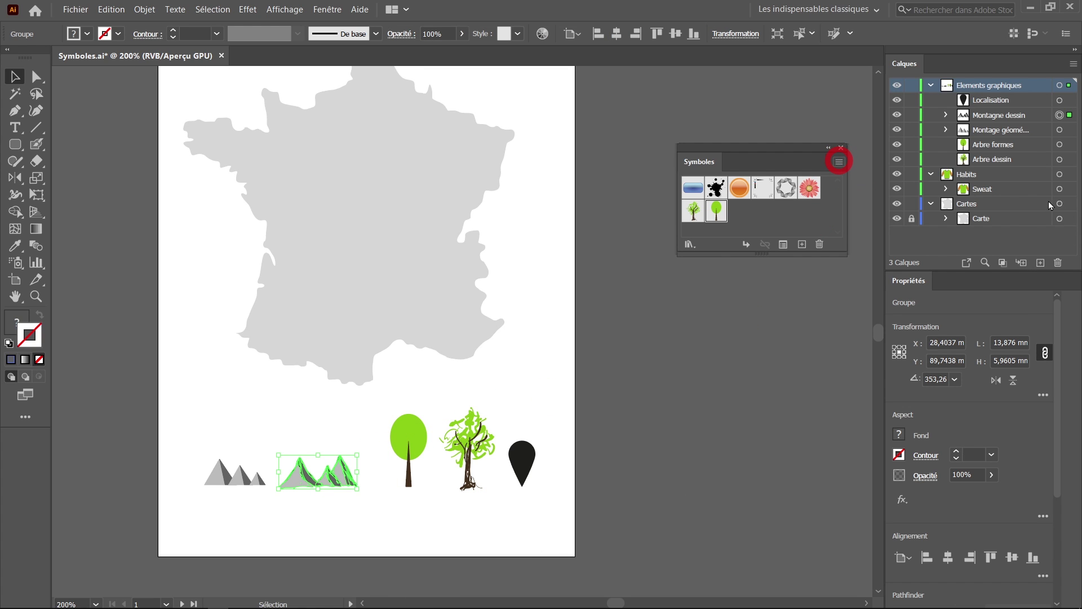
{"action": "left_click", "coordinate": [839, 161]}
{"action": "left_click", "coordinate": [866, 164]}
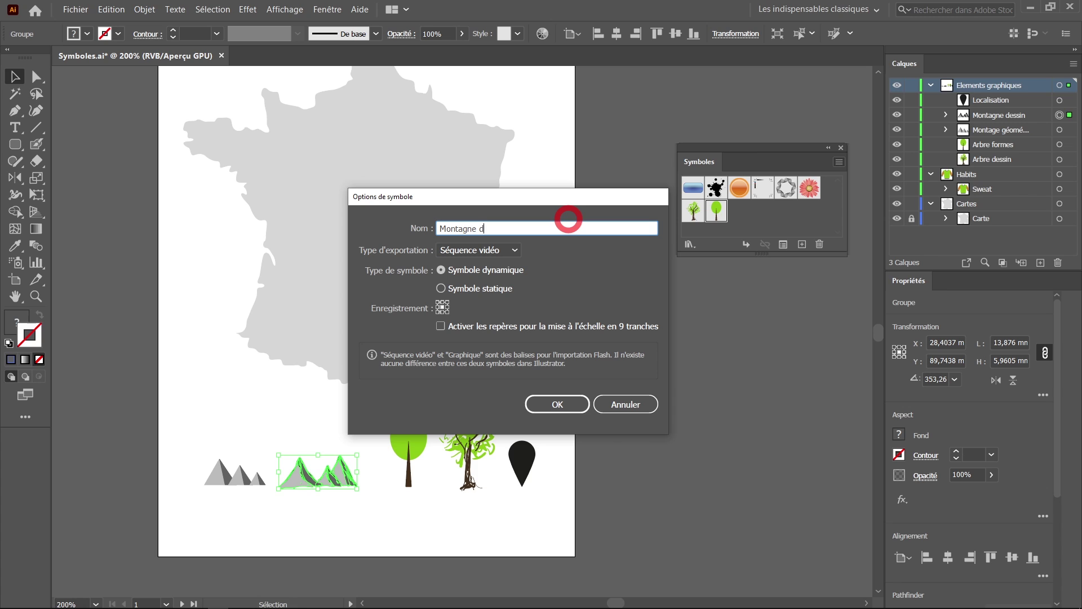
{"action": "type", "text": "Montagne dessin"}
{"action": "left_click", "coordinate": [495, 250]}
{"action": "left_click", "coordinate": [497, 274]}
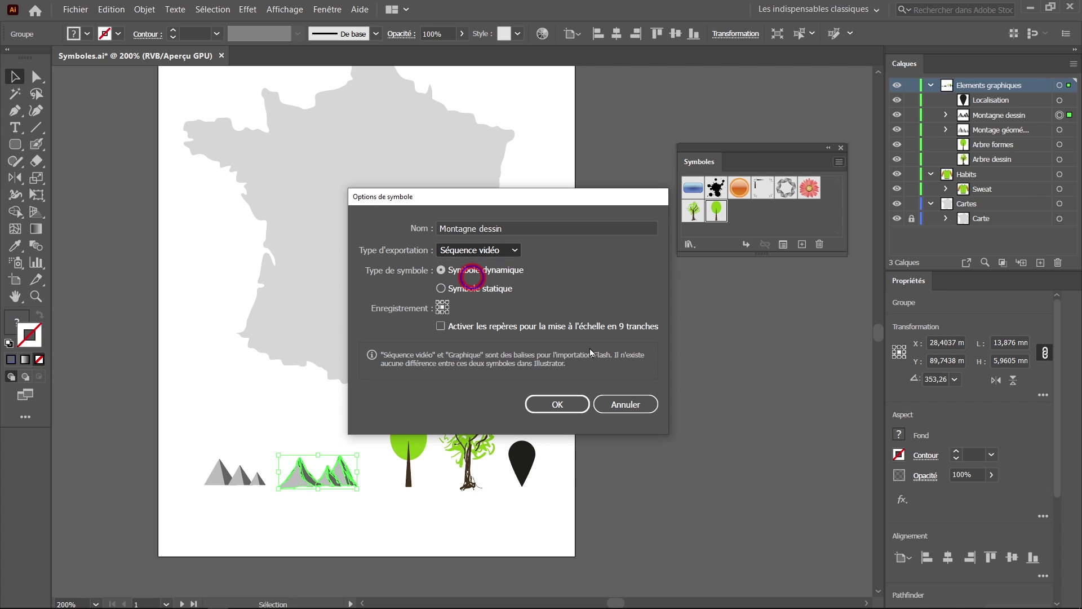
{"action": "left_click", "coordinate": [469, 287]}
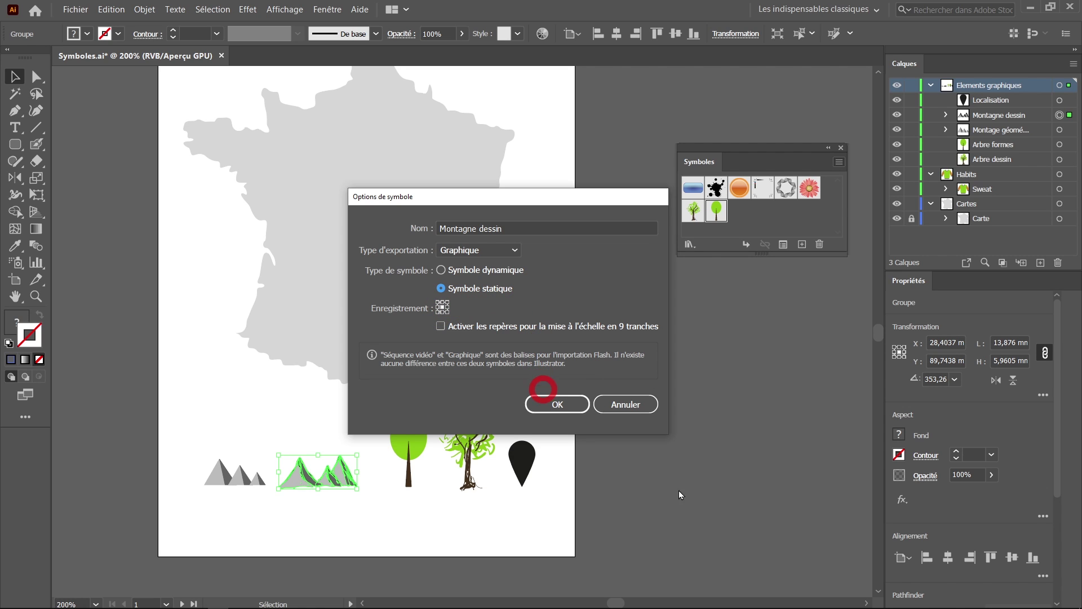
{"action": "left_click", "coordinate": [551, 404]}
Create a static symbol named "Montagne formes" from the geometric mountain group, with export type Graphique.
{"action": "left_click", "coordinate": [239, 480]}
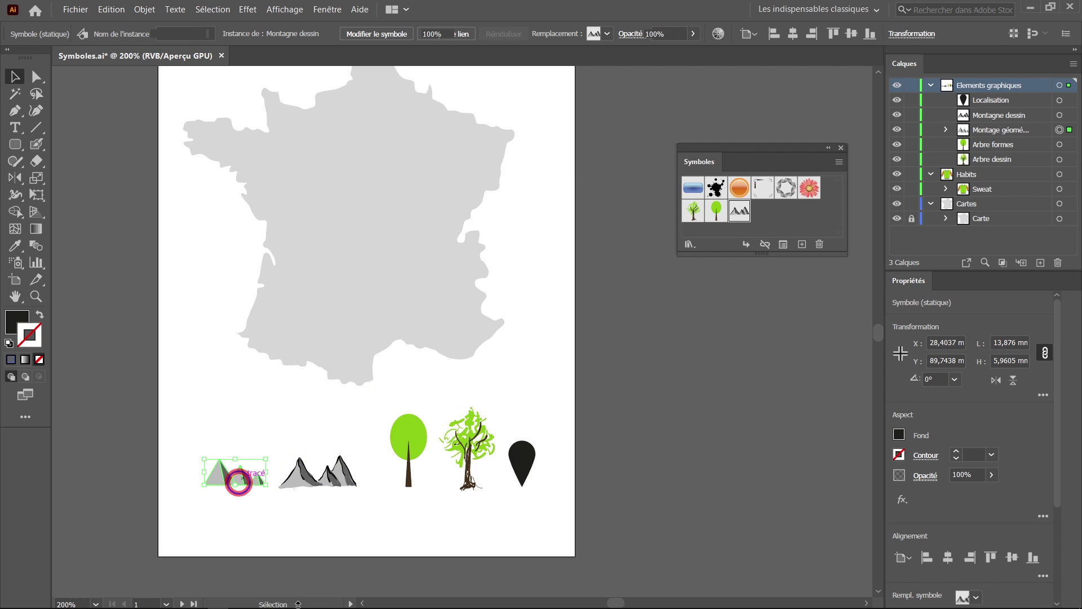
{"action": "left_click_drag", "start_coordinate": [238, 481], "coordinate": [762, 222]}
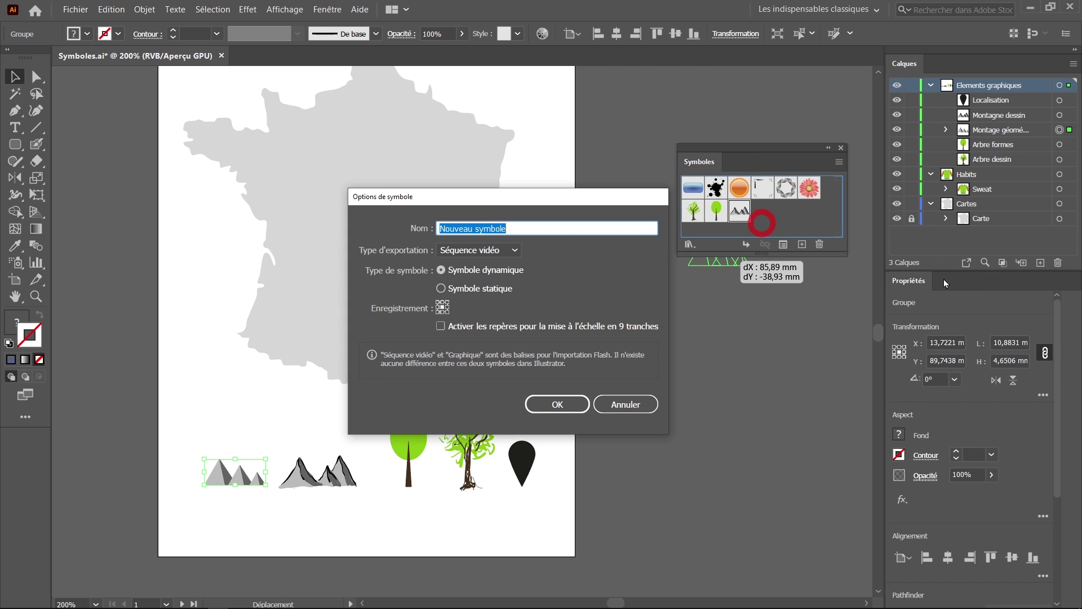
{"action": "type", "text": "Montagne formes"}
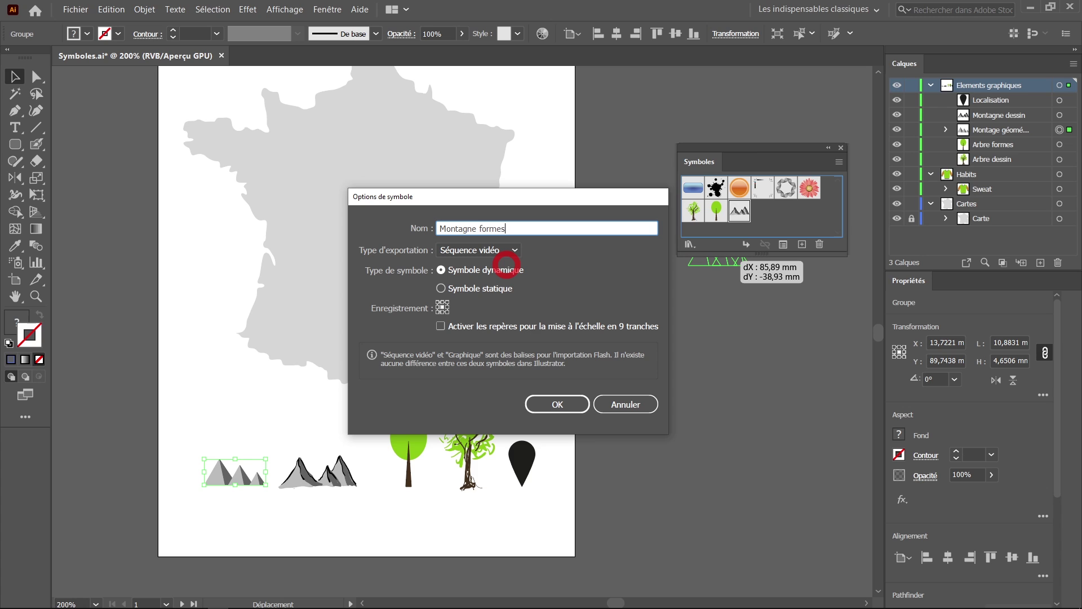
{"action": "left_click", "coordinate": [485, 249]}
{"action": "left_click", "coordinate": [477, 285]}
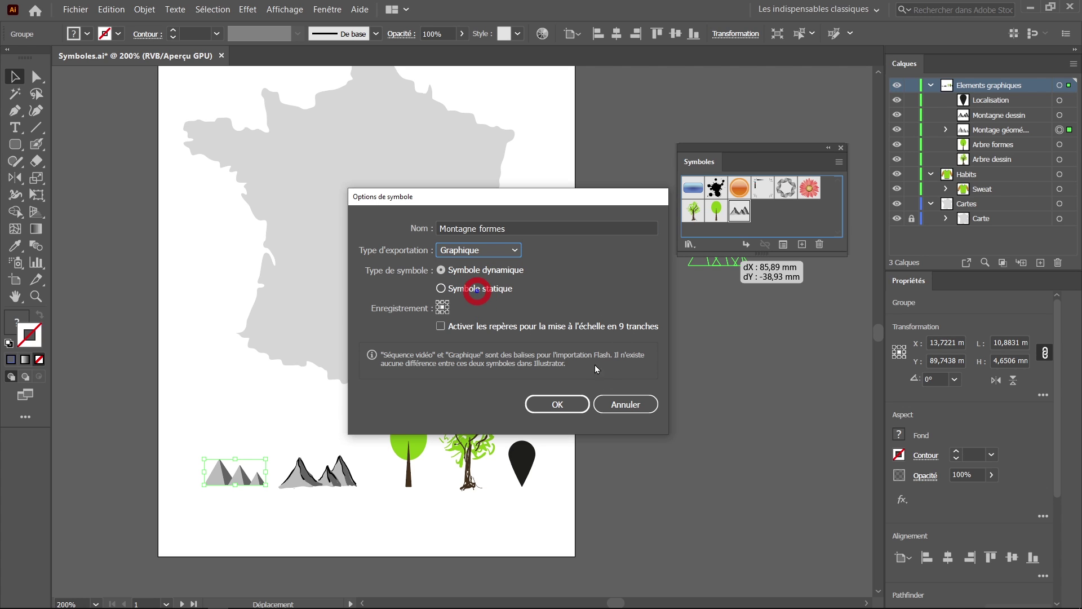
{"action": "left_click", "coordinate": [477, 289]}
{"action": "left_click", "coordinate": [552, 404]}
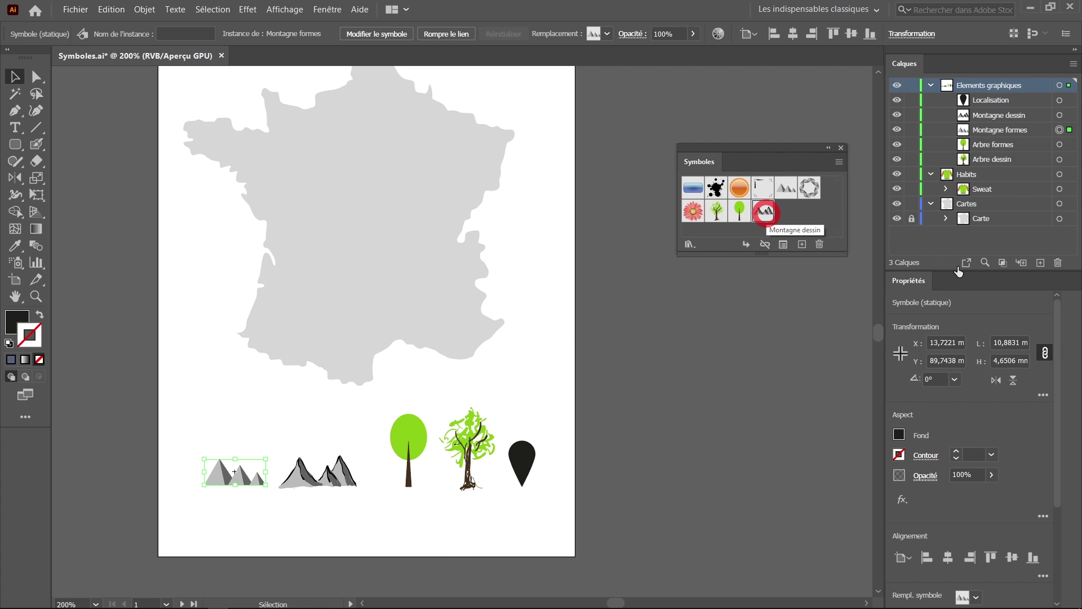
Place two Montagne dessin instances along the map's southwestern border and scale the second one down slightly.
{"action": "left_click_drag", "start_coordinate": [767, 212], "coordinate": [349, 373]}
{"action": "left_click", "coordinate": [582, 493]}
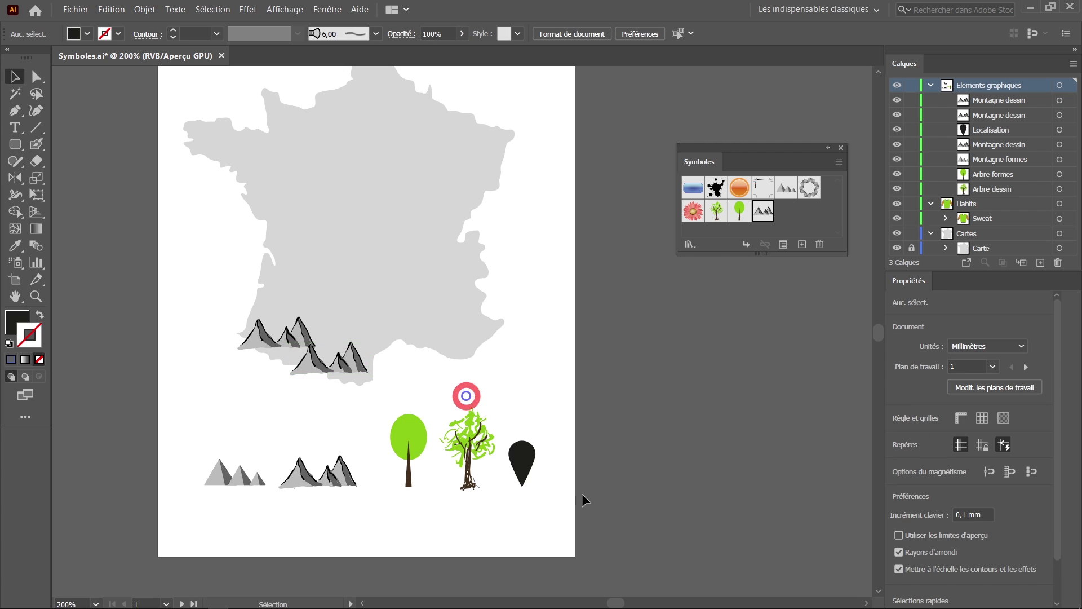
{"action": "left_click_drag", "start_coordinate": [369, 342], "coordinate": [349, 354]}
{"action": "left_click", "coordinate": [401, 380]}
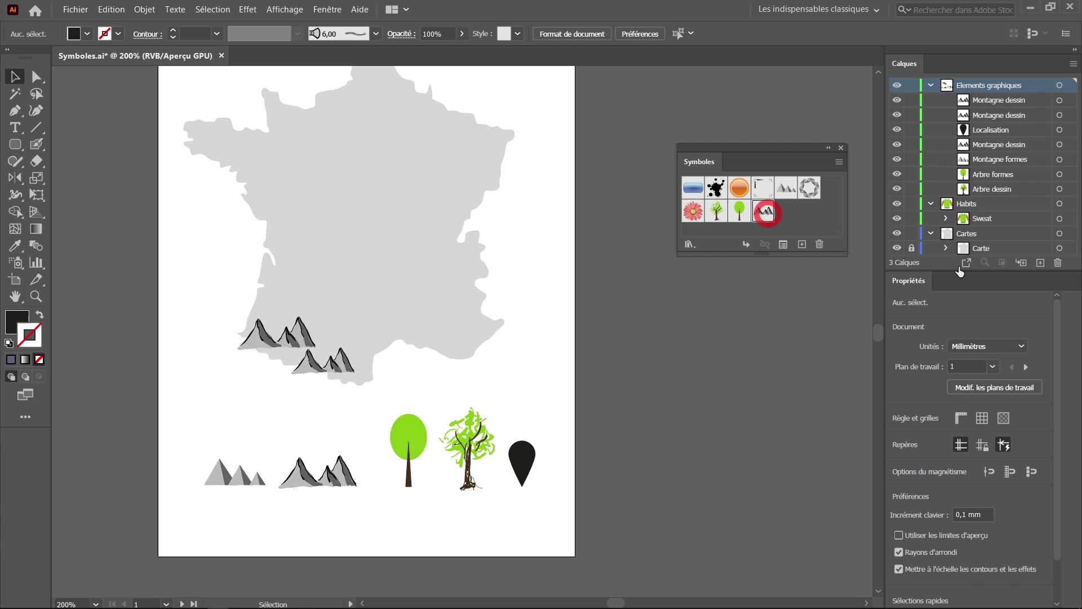
Place three Montagne dessin instances along the map's southeastern border, each smaller than the one north of it.
{"action": "left_click_drag", "start_coordinate": [765, 211], "coordinate": [467, 273]}
{"action": "left_click_drag", "start_coordinate": [411, 253], "coordinate": [422, 258]}
{"action": "left_click_drag", "start_coordinate": [451, 278], "coordinate": [437, 299]}
{"action": "left_click_drag", "start_coordinate": [463, 314], "coordinate": [484, 341]}
{"action": "left_click_drag", "start_coordinate": [457, 326], "coordinate": [465, 330]}
{"action": "left_click", "coordinate": [523, 282]}
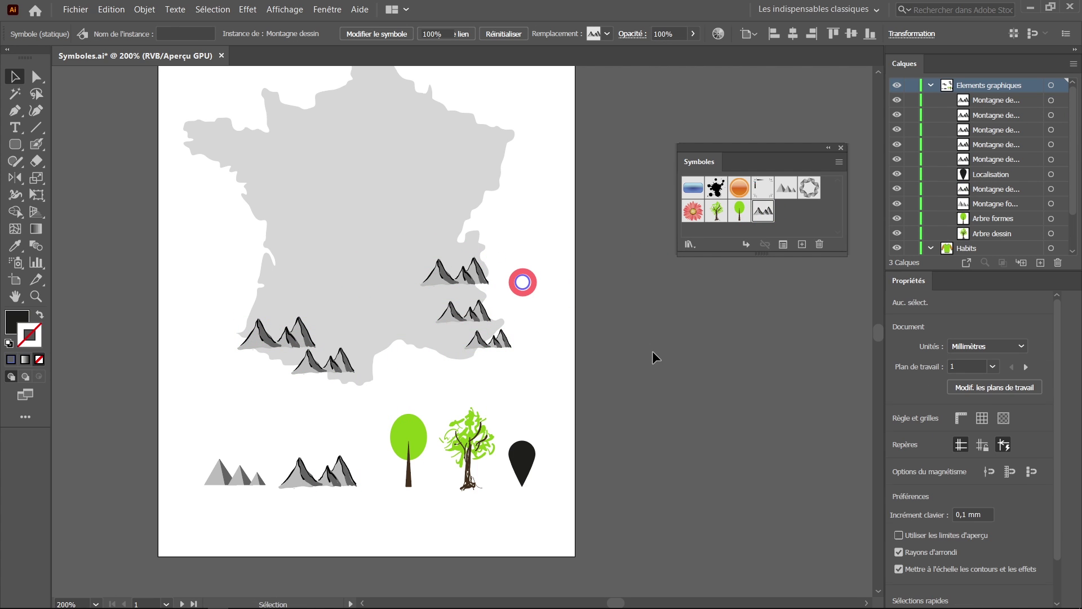
Place four reduced Arbre dessin instances as a cluster in the northeast of the map, two of them overlapping.
{"action": "scroll", "coordinate": [522, 235], "scroll_direction": "up", "scroll_amount": 1}
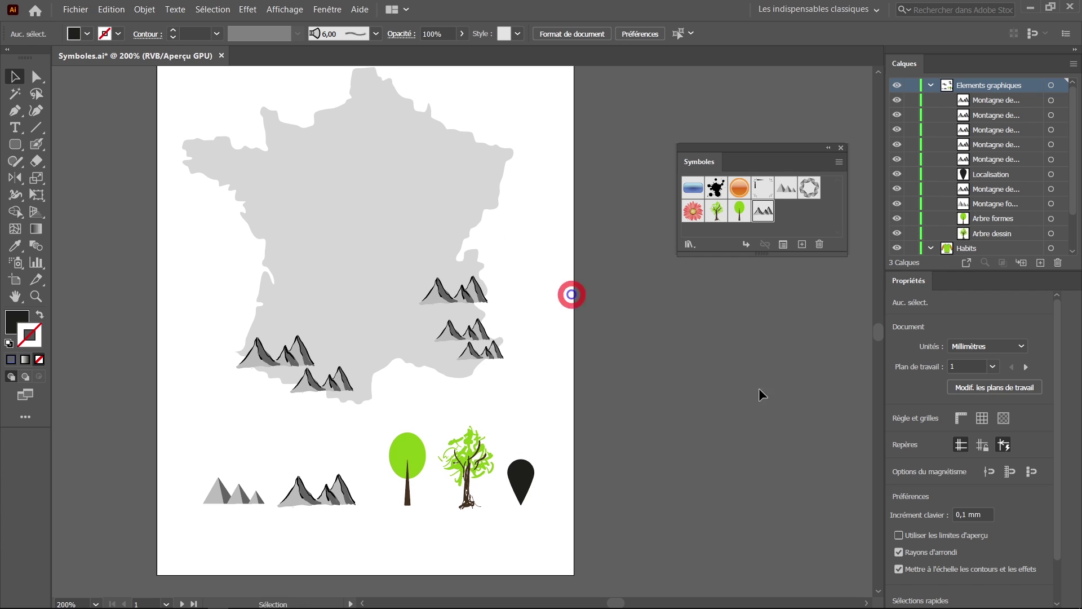
{"action": "left_click_drag", "start_coordinate": [718, 212], "coordinate": [448, 192]}
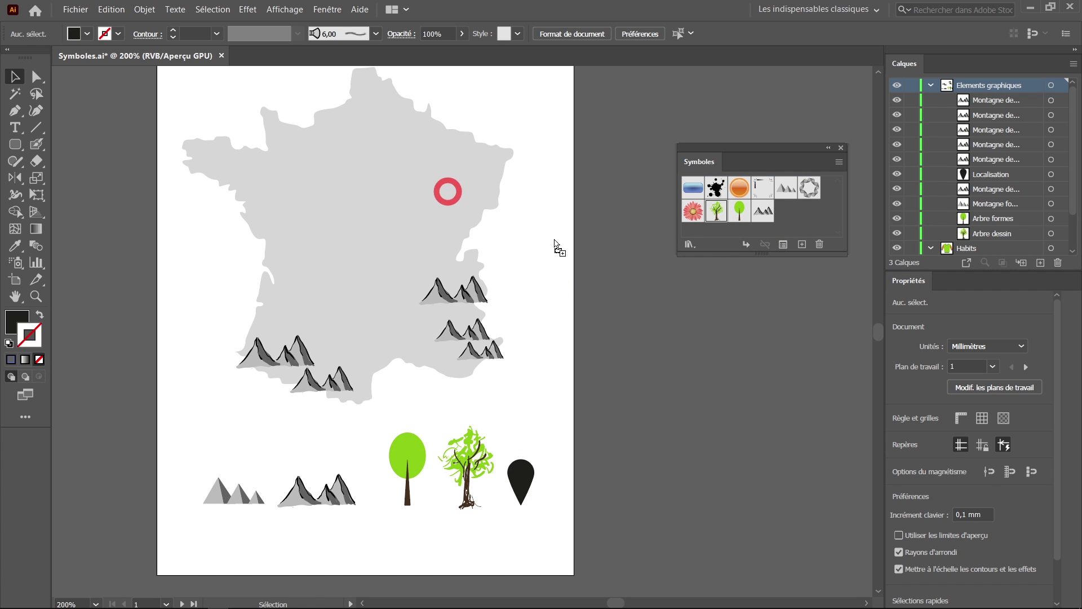
{"action": "left_click_drag", "start_coordinate": [468, 232], "coordinate": [448, 199]}
{"action": "mouse_move", "coordinate": [430, 173]}
{"action": "left_mouse_down"}
{"action": "mouse_move", "coordinate": [401, 196]}
{"action": "mouse_move", "coordinate": [413, 179]}
{"action": "left_mouse_up"}
{"action": "left_click_drag", "start_coordinate": [399, 201], "coordinate": [394, 198]}
{"action": "left_click_drag", "start_coordinate": [395, 198], "coordinate": [432, 222]}
Place a cluster of three smaller Arbre dessin instances in the south-central part of the map.
{"action": "left_click_drag", "start_coordinate": [446, 202], "coordinate": [387, 287]}
{"action": "key", "text": "ctrl+z"}
{"action": "left_click_drag", "start_coordinate": [379, 299], "coordinate": [369, 329]}
{"action": "left_click_drag", "start_coordinate": [377, 318], "coordinate": [375, 320]}
Place a cluster of three very small Arbre dessin instances above the southwestern mountains and clear the selection.
{"action": "left_click_drag", "start_coordinate": [369, 329], "coordinate": [276, 297]}
{"action": "left_click_drag", "start_coordinate": [280, 301], "coordinate": [292, 297]}
{"action": "left_click_drag", "start_coordinate": [286, 305], "coordinate": [274, 316]}
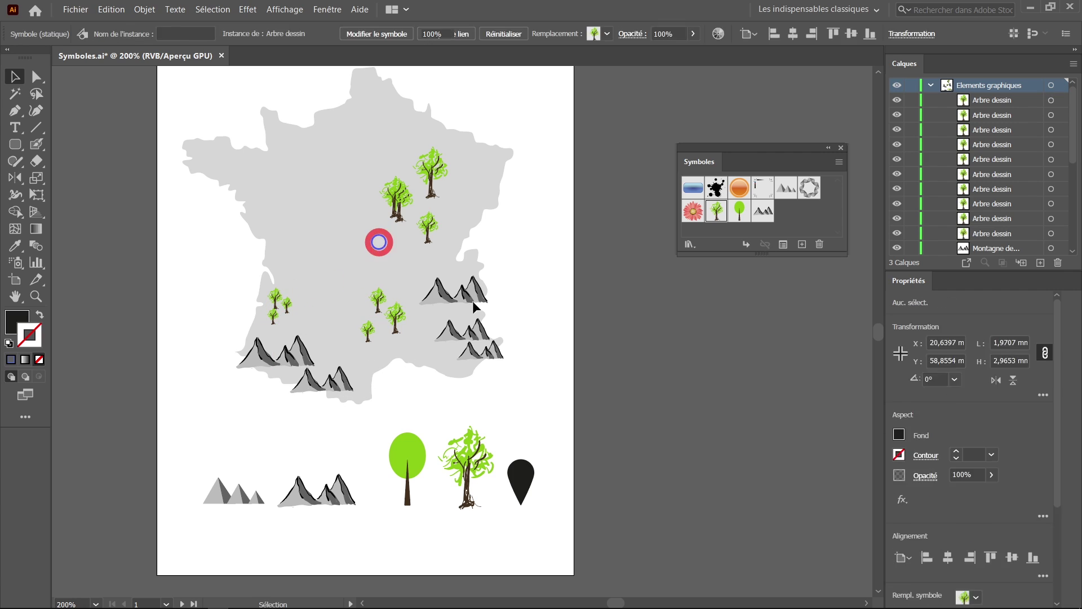
{"action": "left_click", "coordinate": [380, 242]}
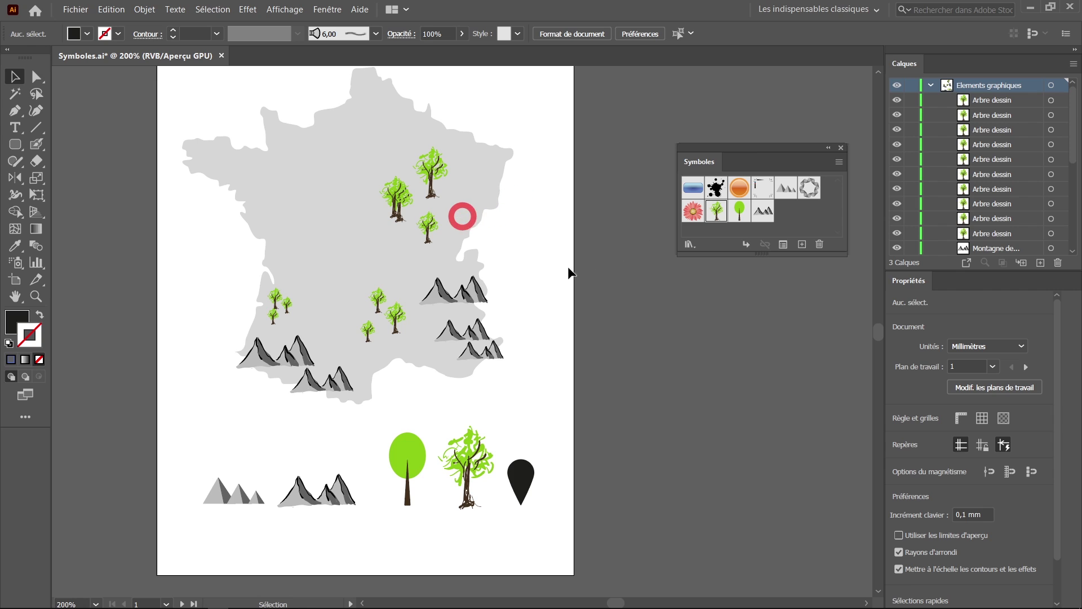
Open the Arbre dessin symbol definition for editing from the northernmost tree instance, accepting that changes apply to all instances.
{"action": "left_click", "coordinate": [431, 177]}
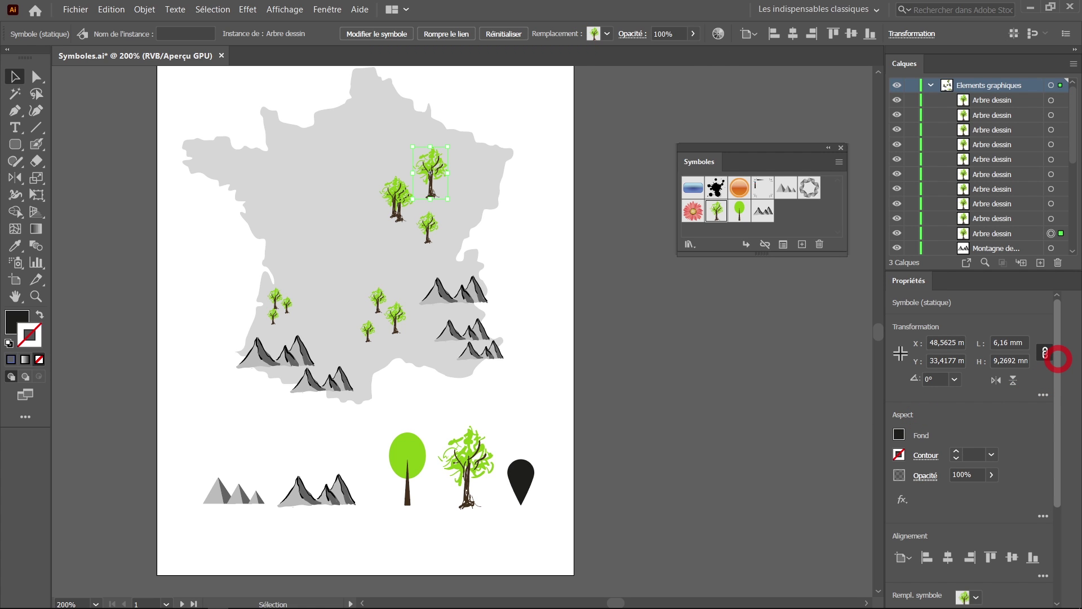
{"action": "left_click_drag", "start_coordinate": [1059, 359], "coordinate": [1062, 486]}
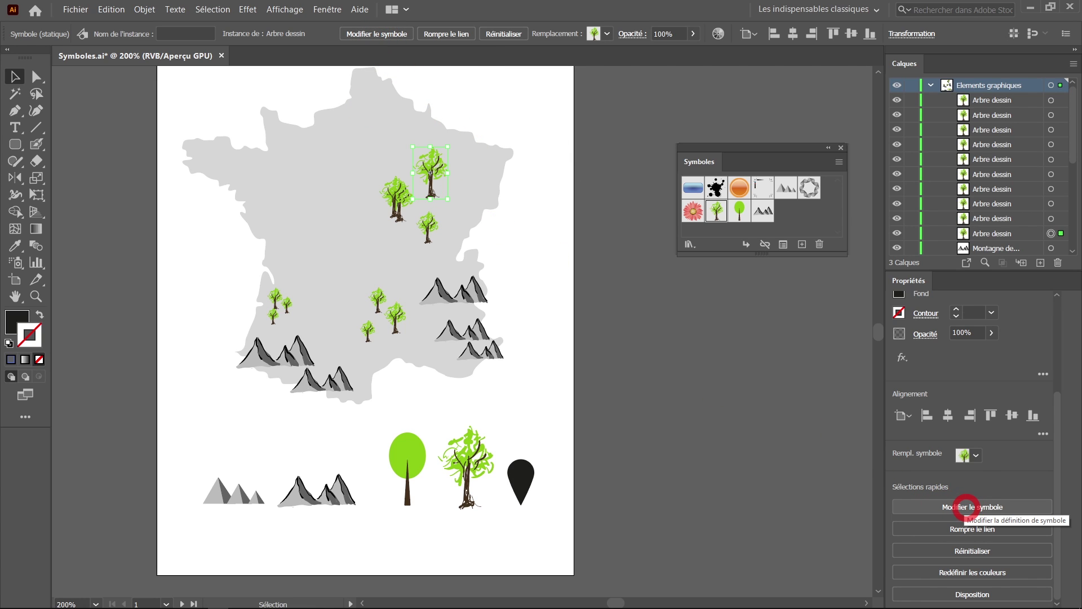
{"action": "left_click", "coordinate": [967, 506]}
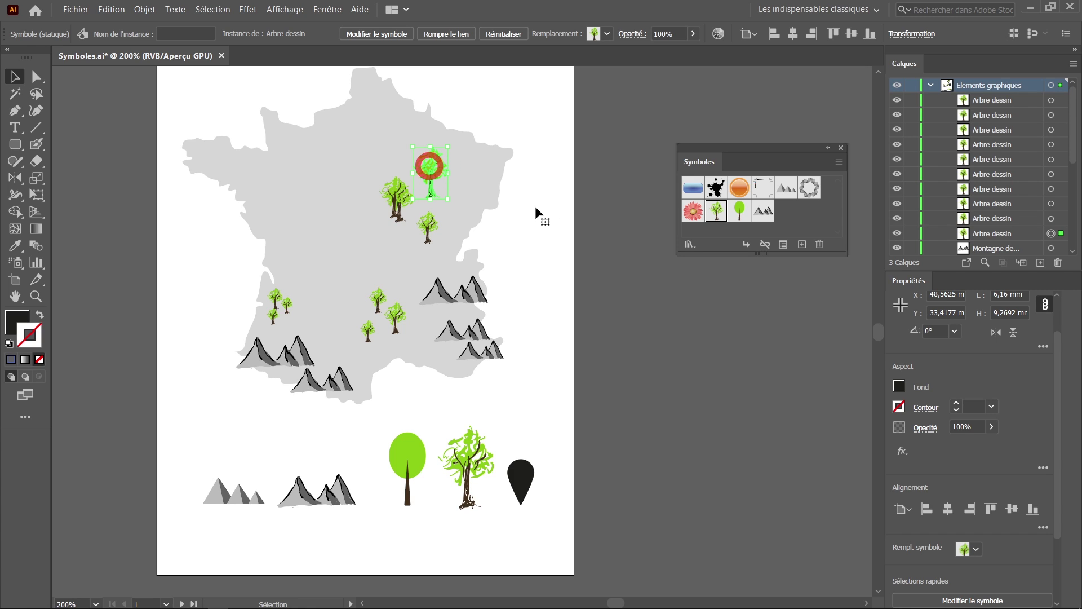
{"action": "double_click", "coordinate": [429, 166]}
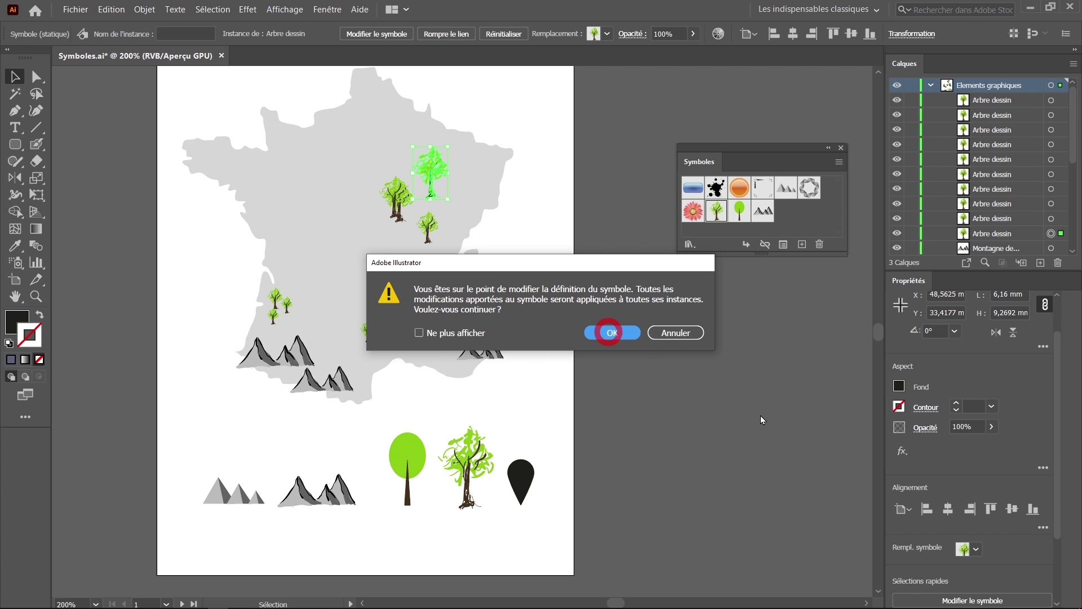
{"action": "key", "text": "Return"}
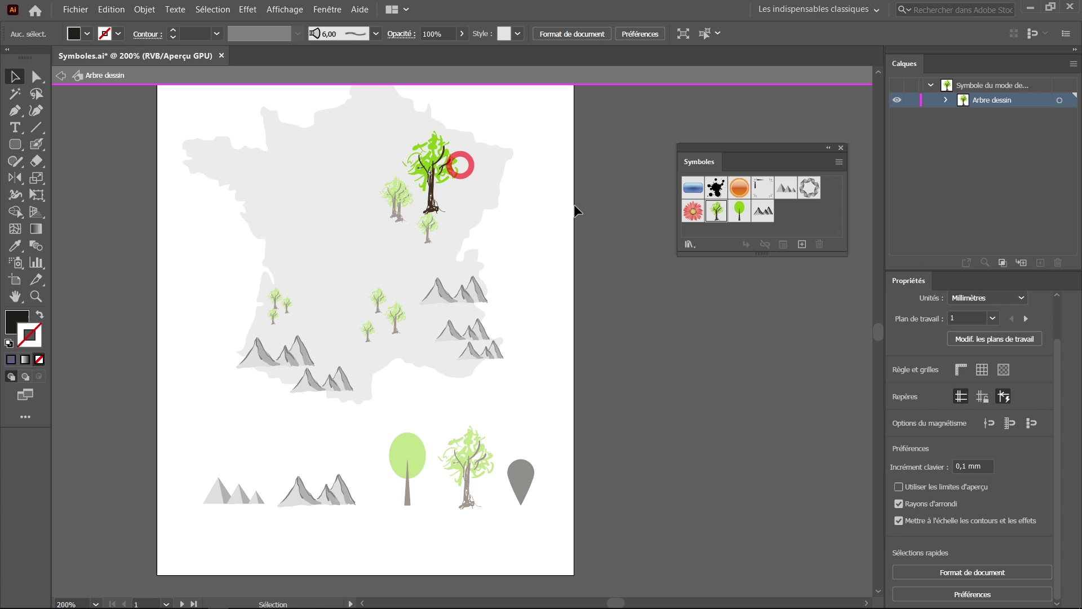
Paint extra foliage around the tree's crown with the Blob Brush, using the green Nuancier swatch as stroke and no fill.
{"action": "left_click", "coordinate": [36, 144]}
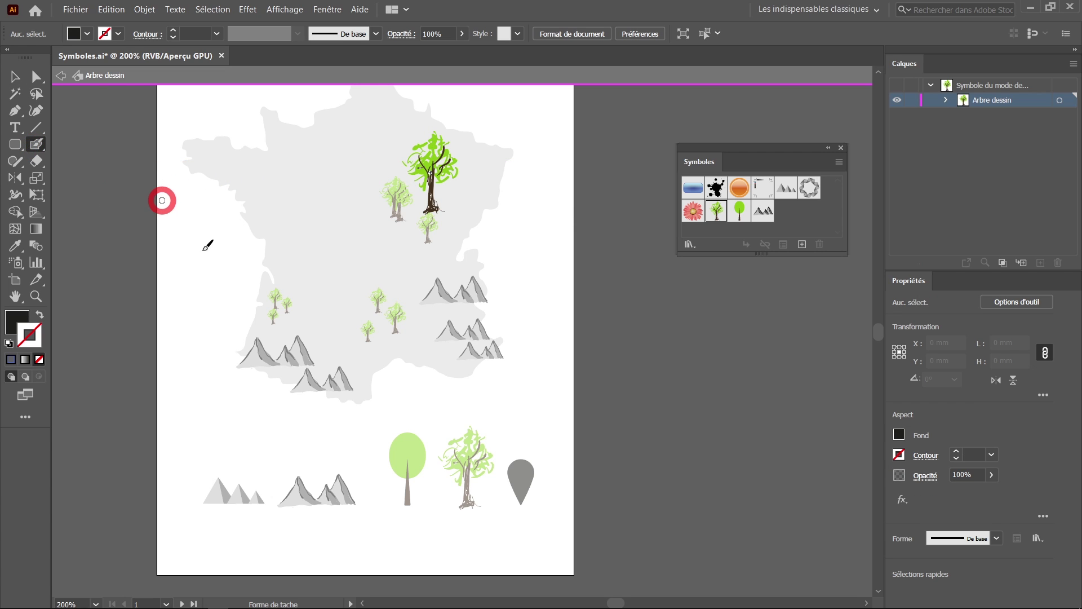
{"action": "left_click", "coordinate": [327, 9]}
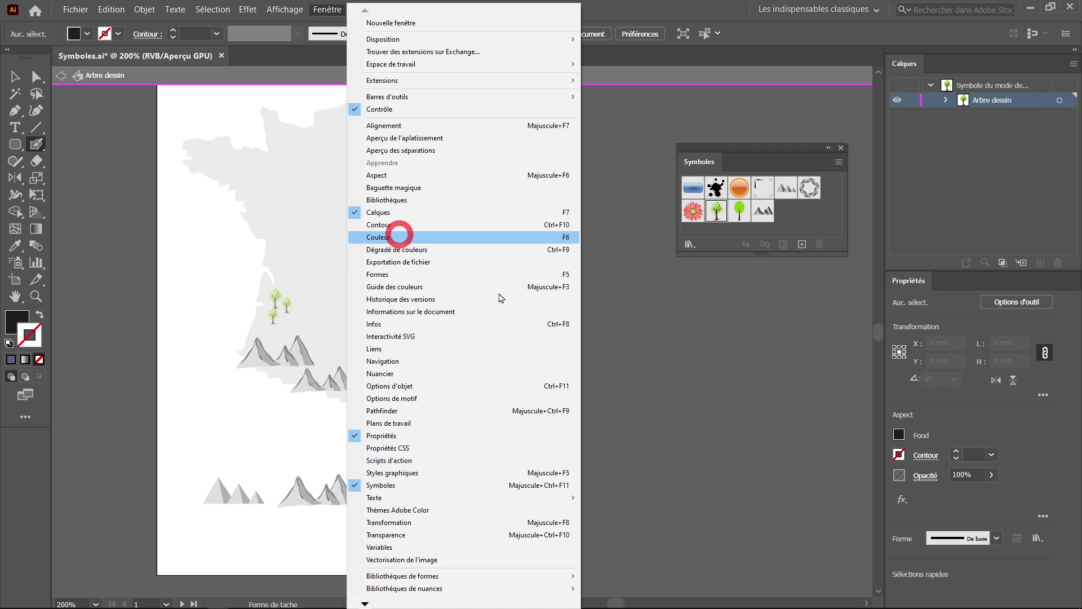
{"action": "left_click", "coordinate": [392, 373]}
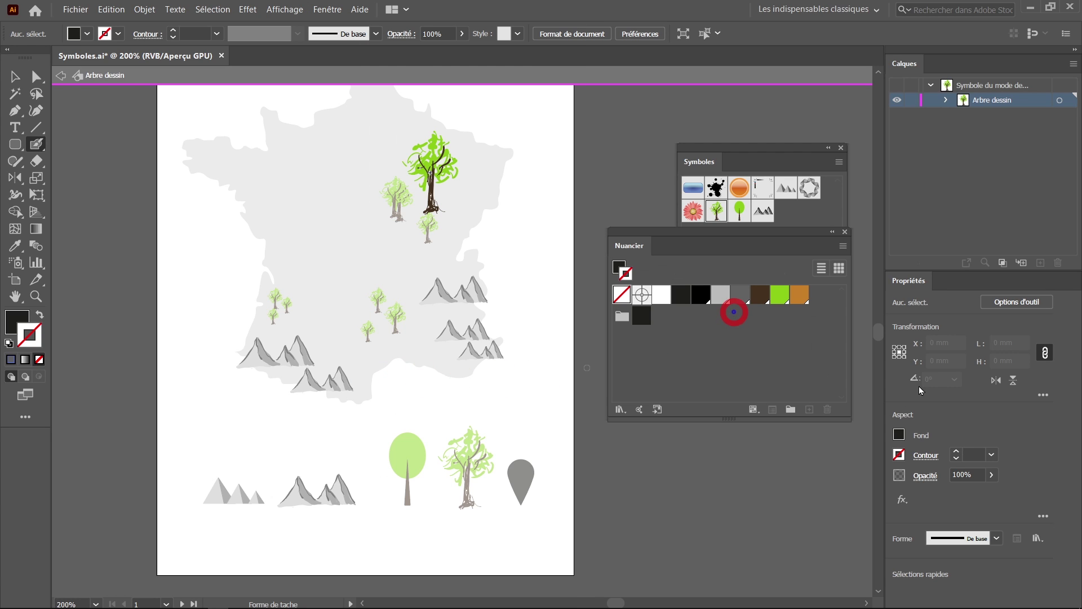
{"action": "left_click_drag", "start_coordinate": [733, 230], "coordinate": [740, 275]}
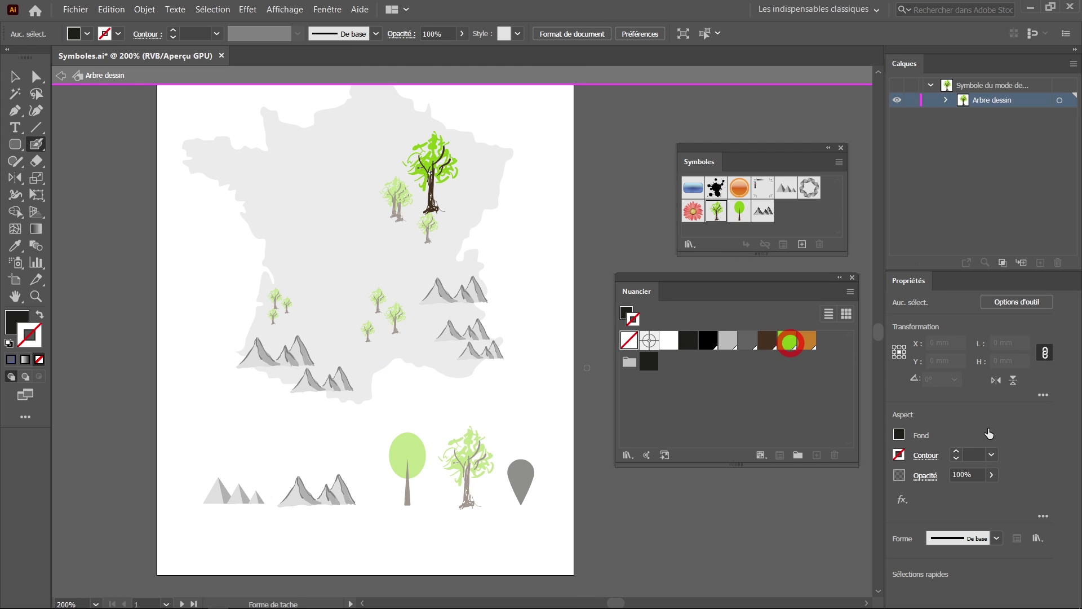
{"action": "left_click", "coordinate": [790, 343]}
{"action": "left_click", "coordinate": [627, 311]}
{"action": "left_click", "coordinate": [630, 338]}
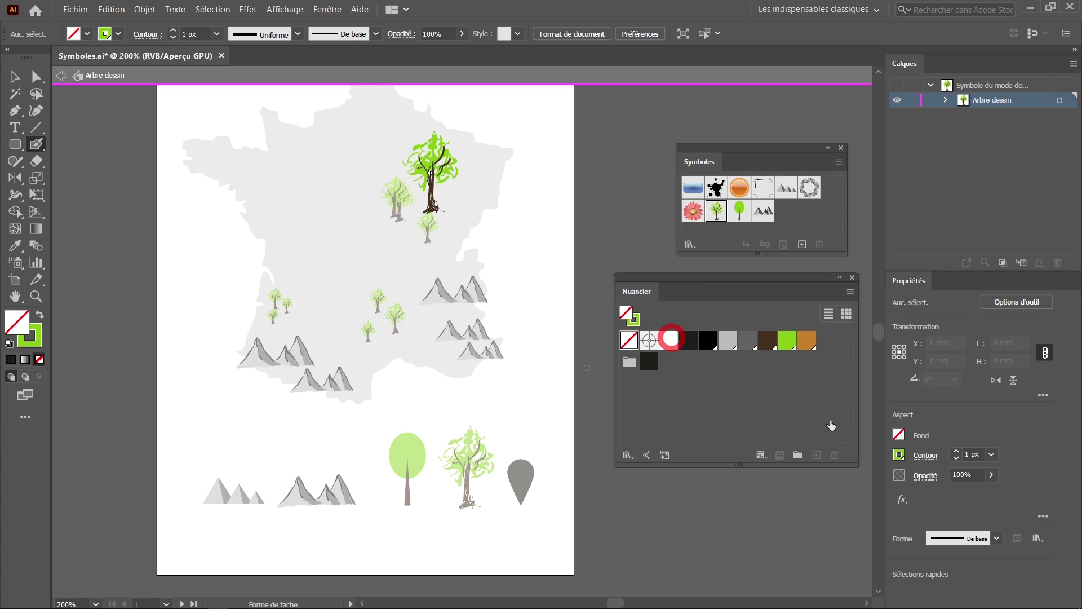
{"action": "left_click", "coordinate": [633, 317]}
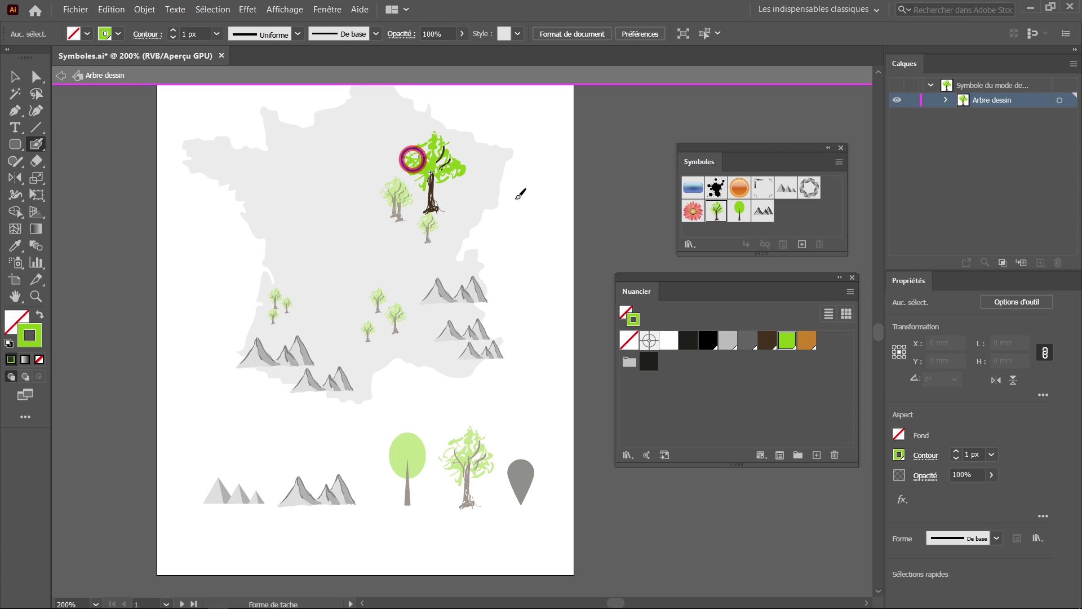
Paint thick branches in the tree's crown with the dark brown swatch, leave symbol editing mode and inspect the tree instances.
{"action": "left_click", "coordinate": [767, 340]}
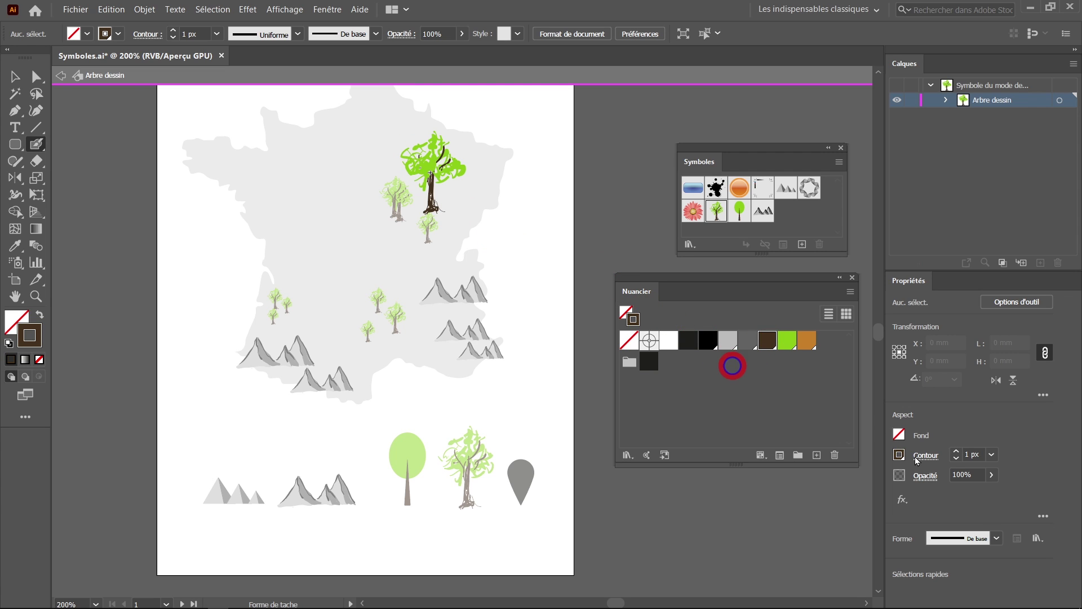
{"action": "mouse_move", "coordinate": [419, 162]}
{"action": "left_mouse_down"}
{"action": "mouse_move", "coordinate": [435, 180]}
{"action": "mouse_move", "coordinate": [456, 164]}
{"action": "mouse_move", "coordinate": [425, 209]}
{"action": "mouse_move", "coordinate": [440, 168]}
{"action": "mouse_move", "coordinate": [426, 141]}
{"action": "left_mouse_up"}
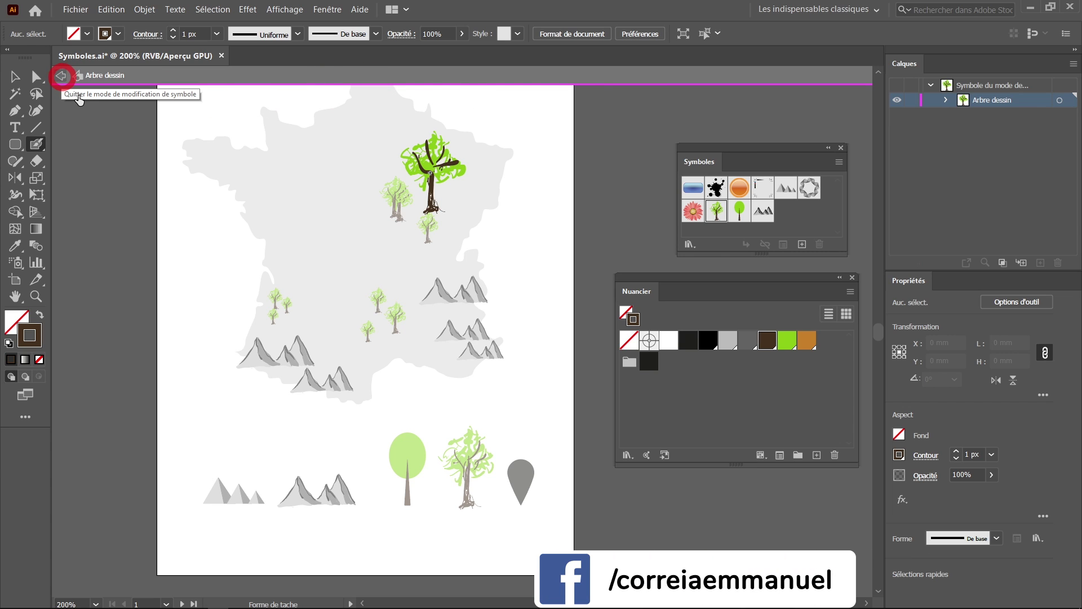
{"action": "left_click", "coordinate": [61, 76]}
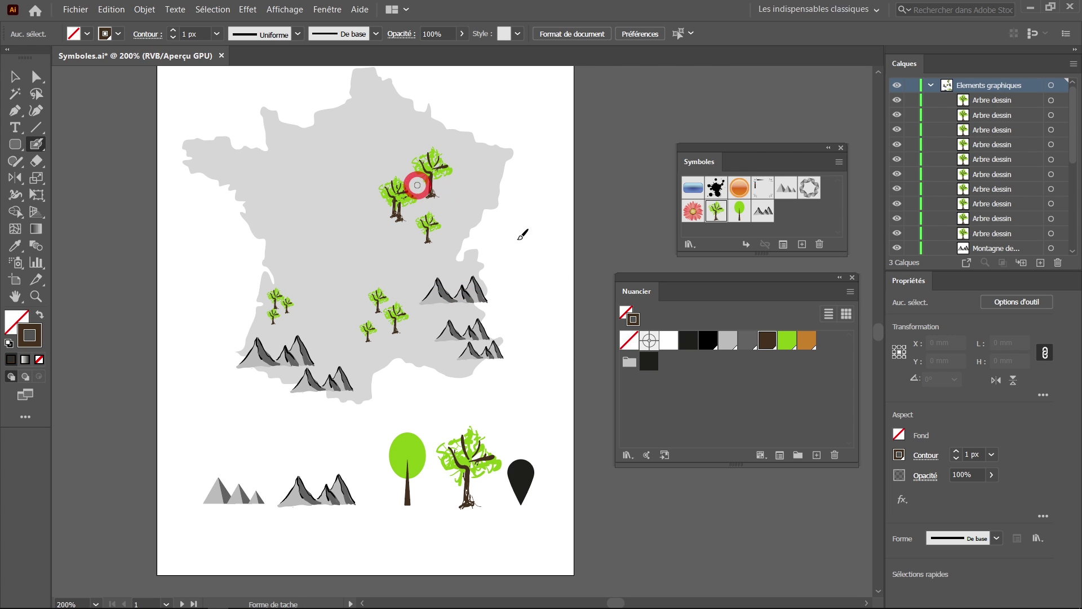
{"action": "scroll", "coordinate": [397, 317], "scroll_direction": "up", "scroll_amount": 5}
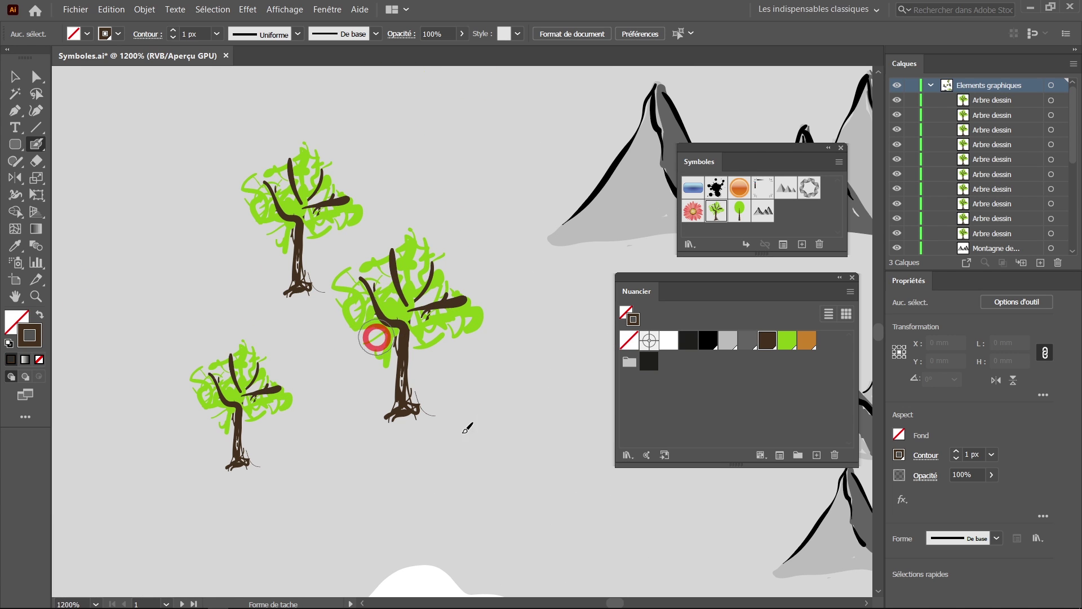
{"action": "scroll", "coordinate": [400, 262], "scroll_direction": "down", "scroll_amount": 4}
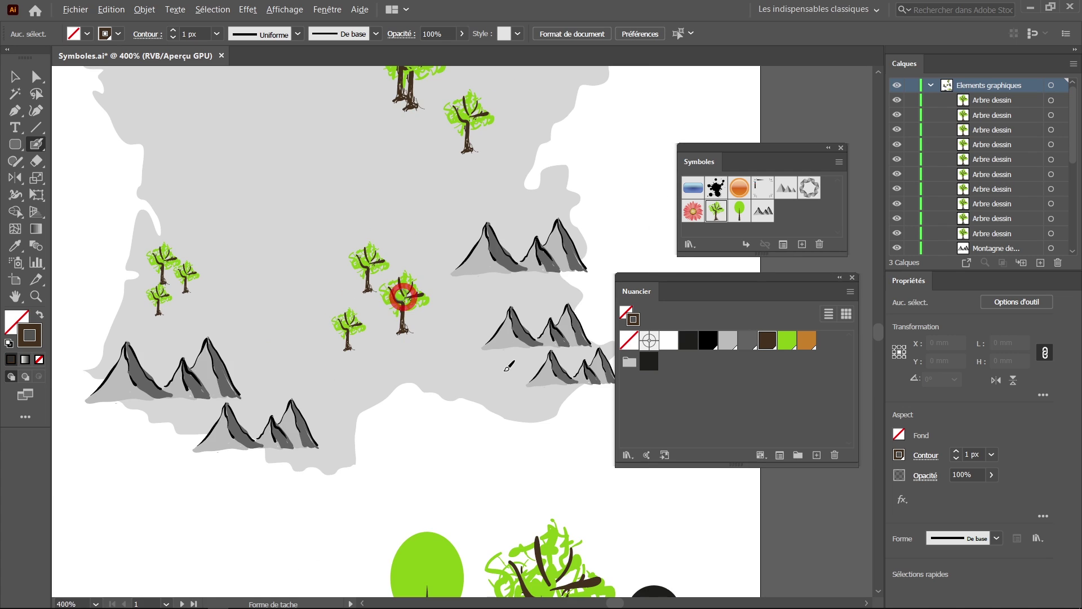
{"action": "scroll", "coordinate": [528, 320], "scroll_direction": "down", "scroll_amount": 2}
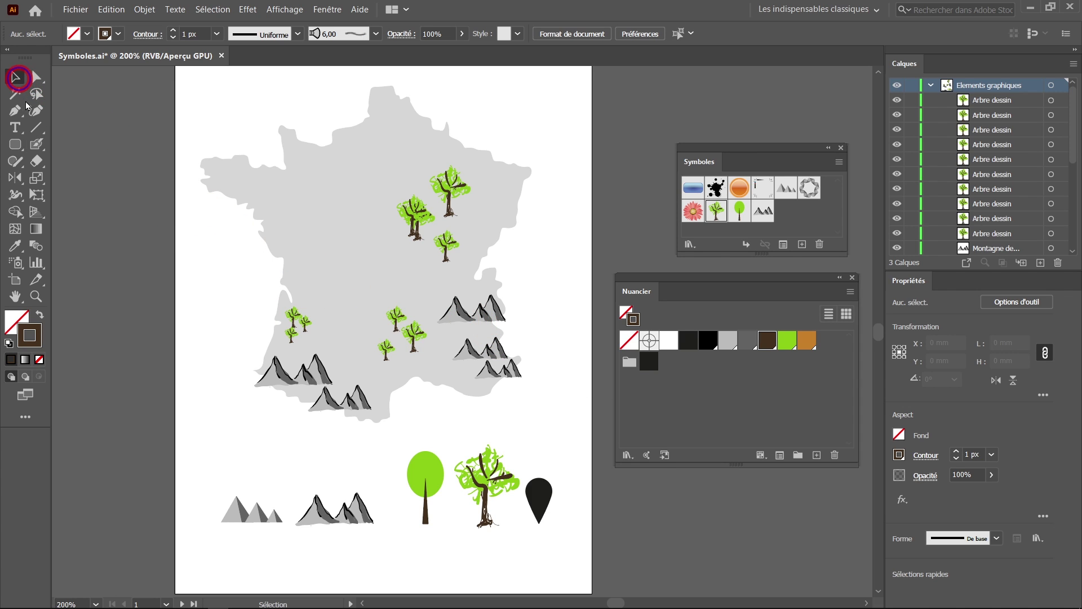
Select every Montagne dessin instance placed on the France map, leaving out the reference mountain below the map.
{"action": "left_click", "coordinate": [14, 76]}
{"action": "left_click", "coordinate": [491, 306]}
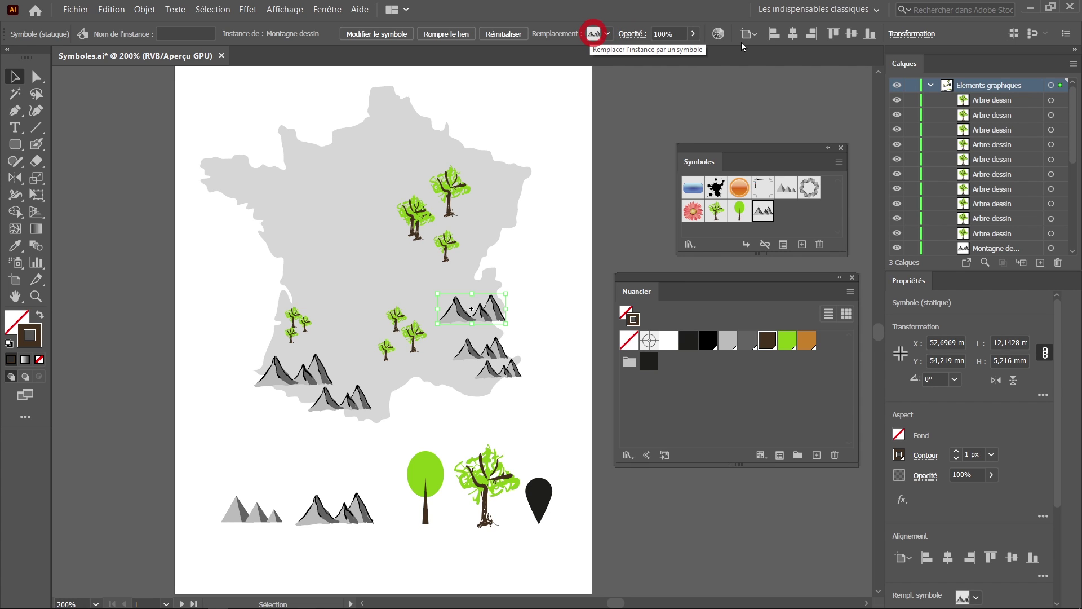
{"action": "left_click_drag", "start_coordinate": [1054, 489], "coordinate": [1056, 536]}
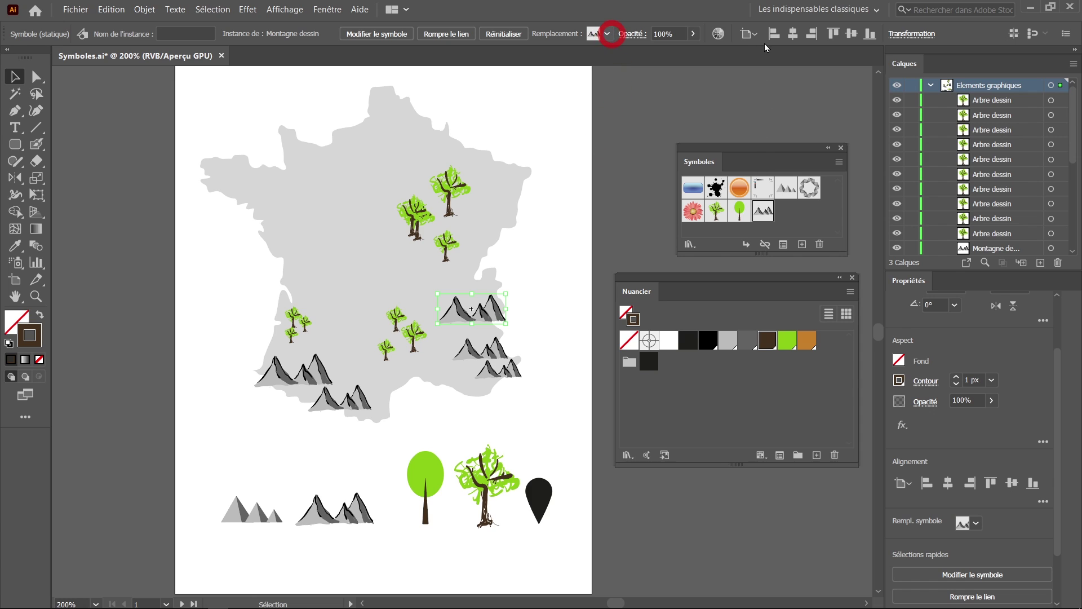
{"action": "left_click", "coordinate": [608, 34]}
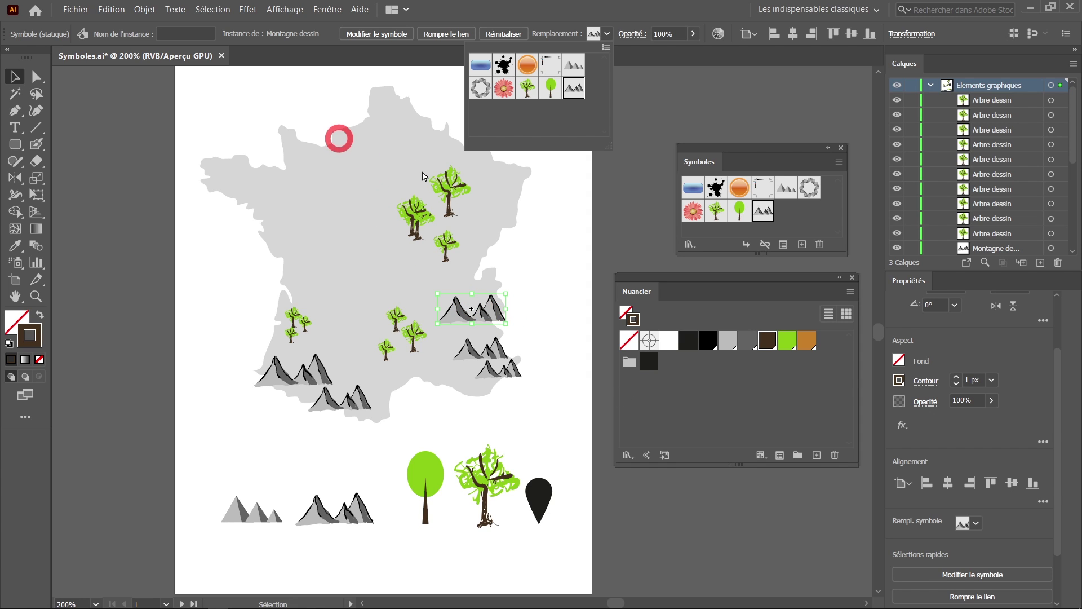
{"action": "left_click", "coordinate": [213, 10]}
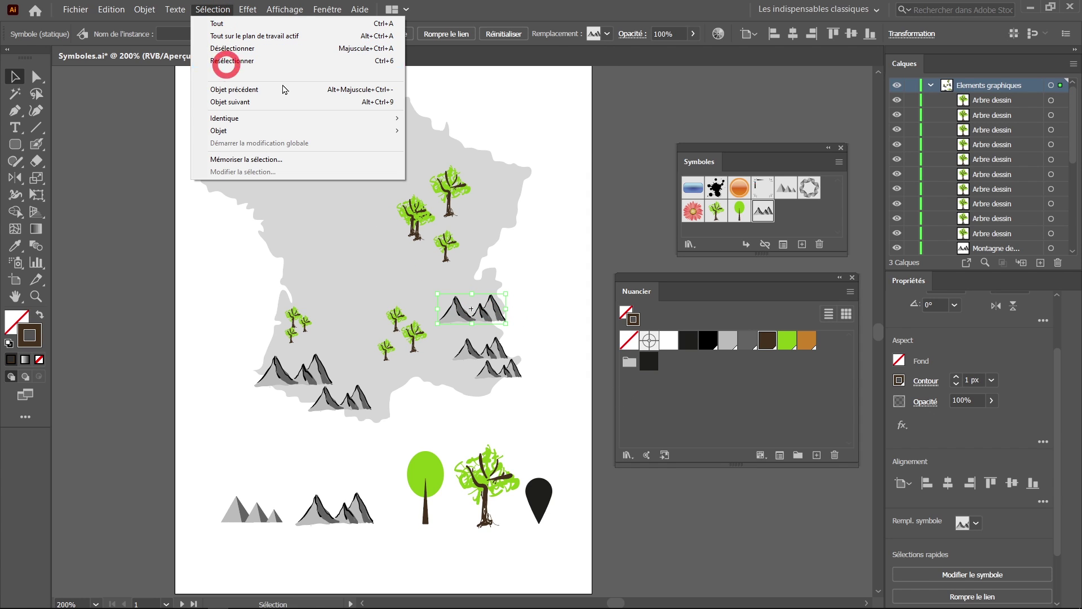
{"action": "mouse_move", "coordinate": [224, 118]}
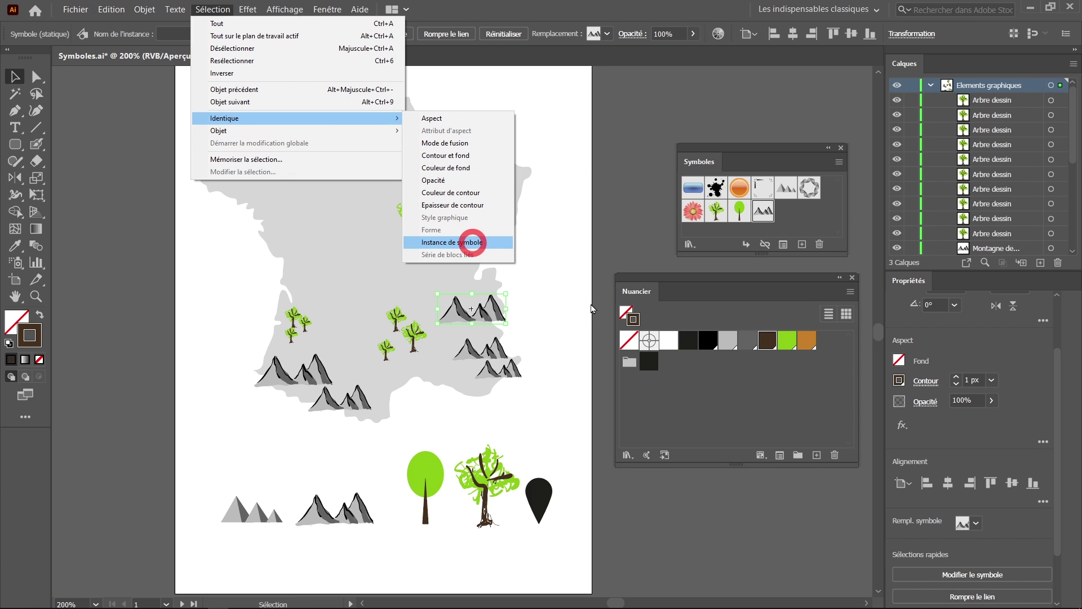
{"action": "left_click", "coordinate": [473, 243]}
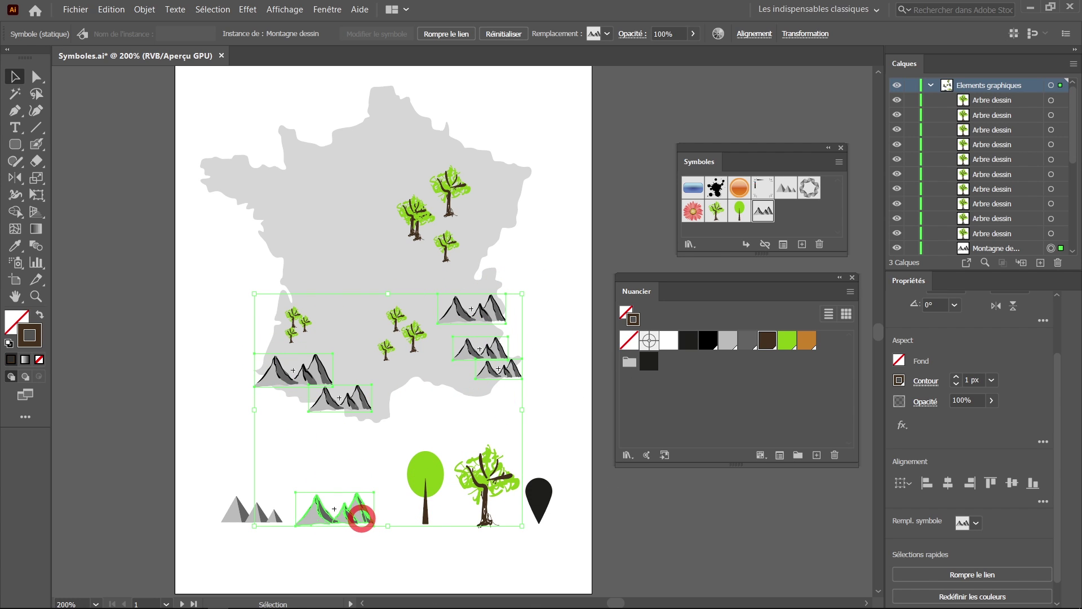
{"action": "left_click", "coordinate": [359, 511], "text": "shift"}
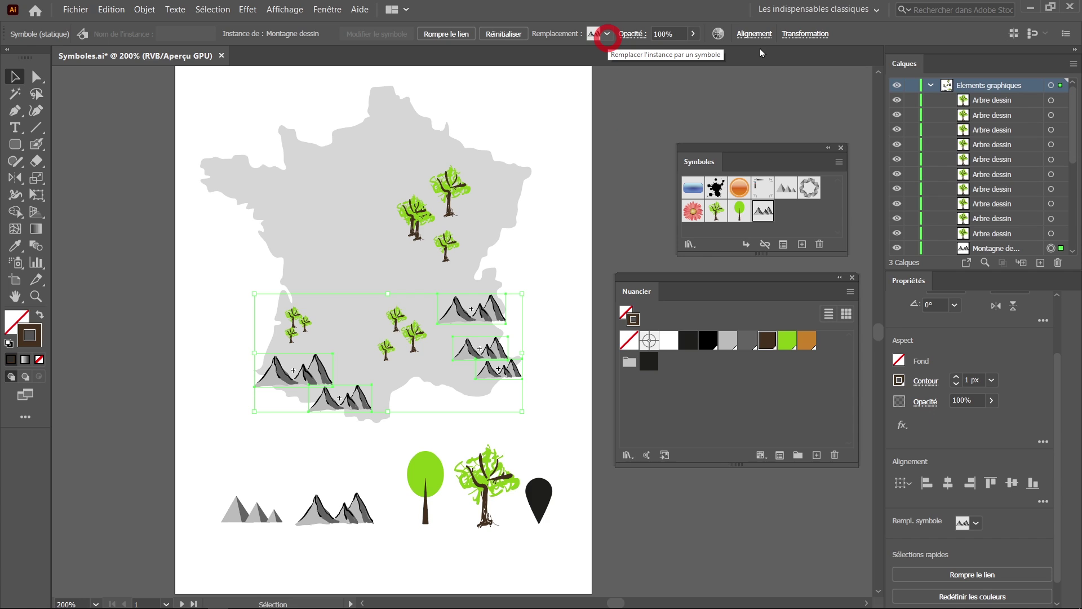
Replace the selected mountain instances with the Montagne formes symbol and clear the selection.
{"action": "left_click", "coordinate": [607, 33]}
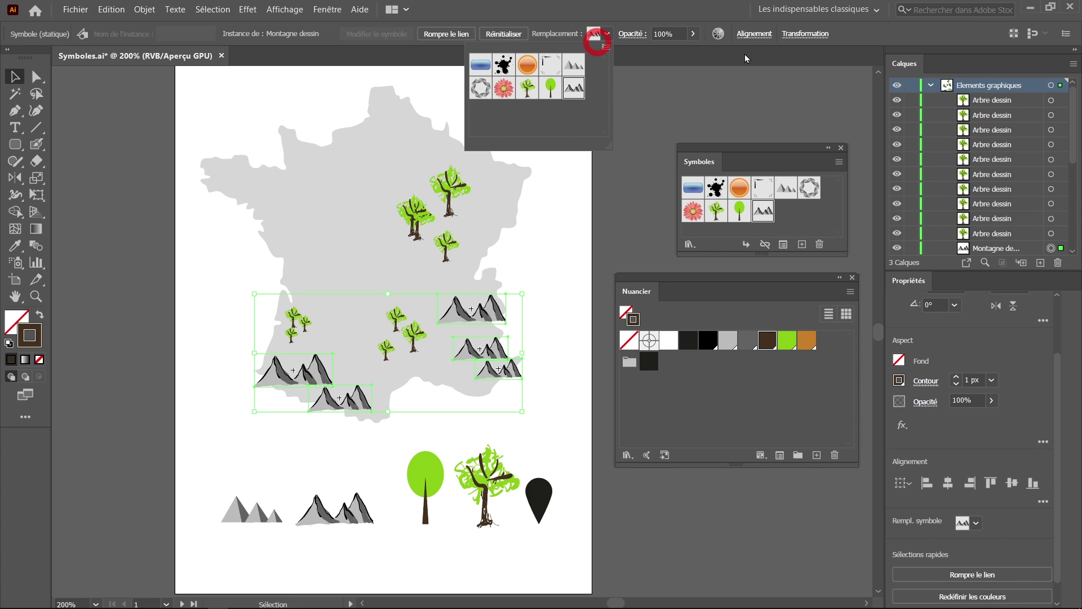
{"action": "left_click", "coordinate": [575, 65]}
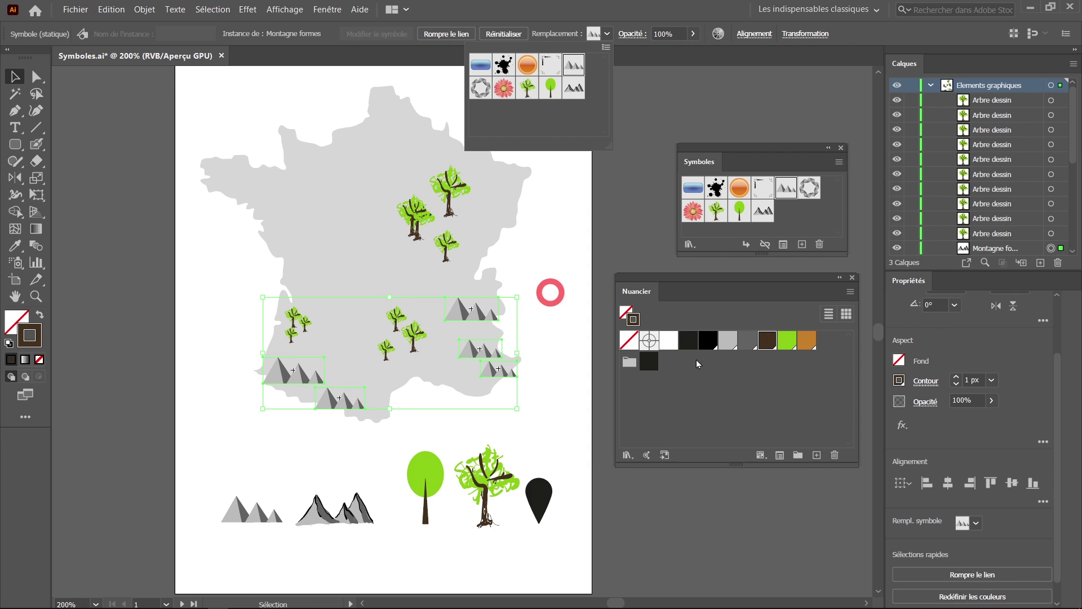
{"action": "left_click", "coordinate": [567, 278]}
Select all Arbre dessin instances, replace them with the Arbre formes symbol and clear the selection.
{"action": "left_click", "coordinate": [450, 190]}
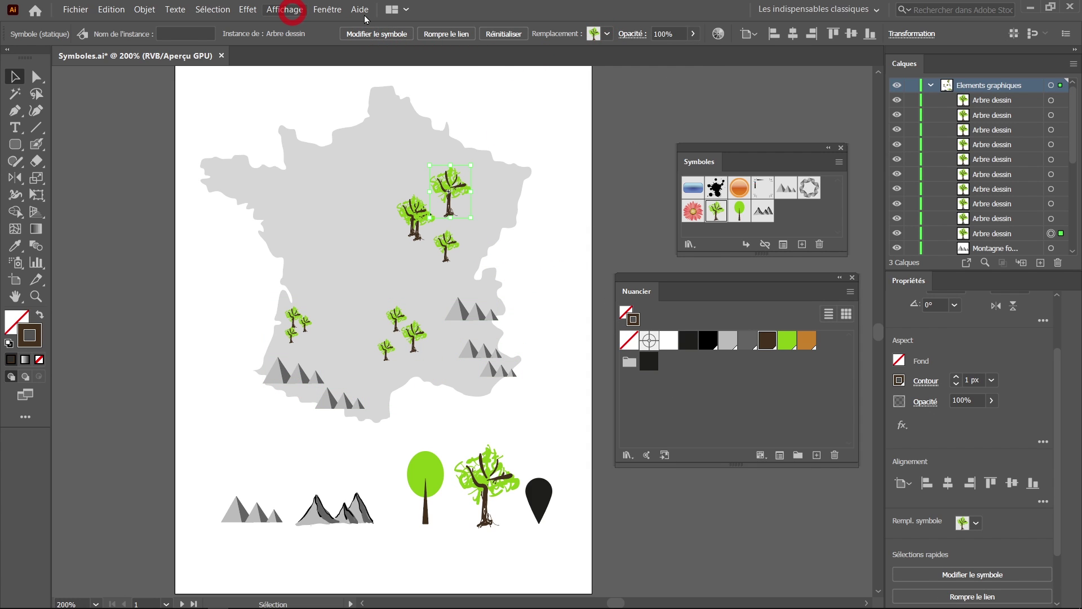
{"action": "left_click", "coordinate": [213, 9]}
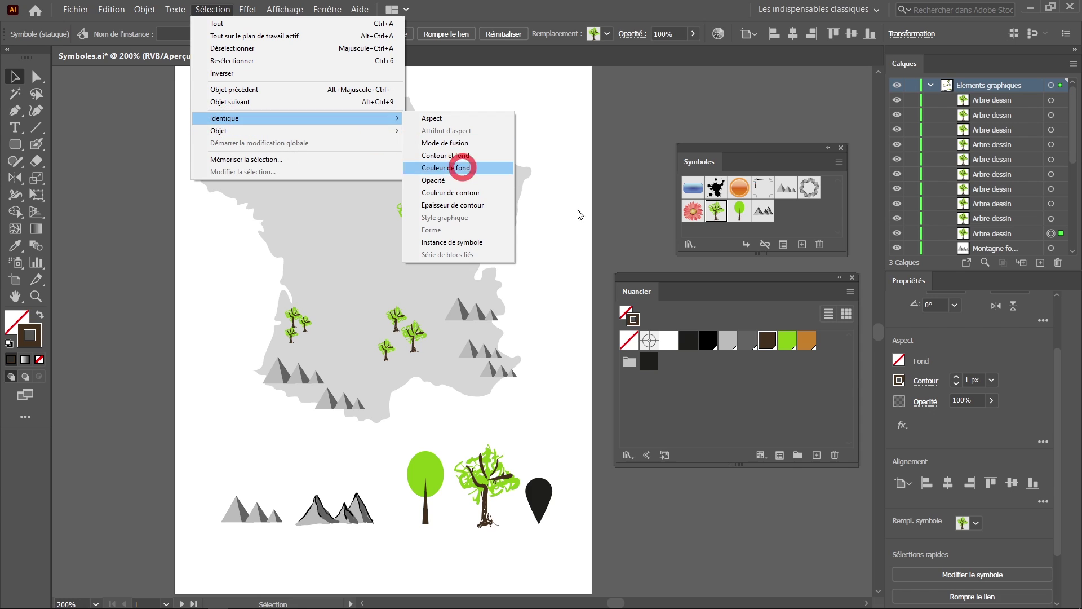
{"action": "left_click", "coordinate": [468, 242]}
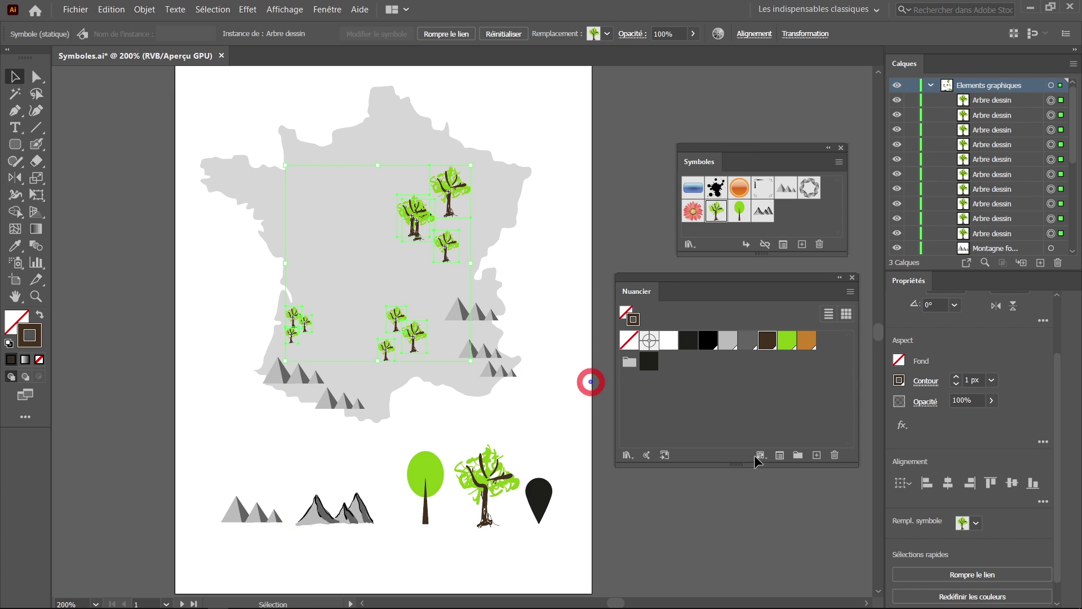
{"action": "left_click", "coordinate": [607, 33]}
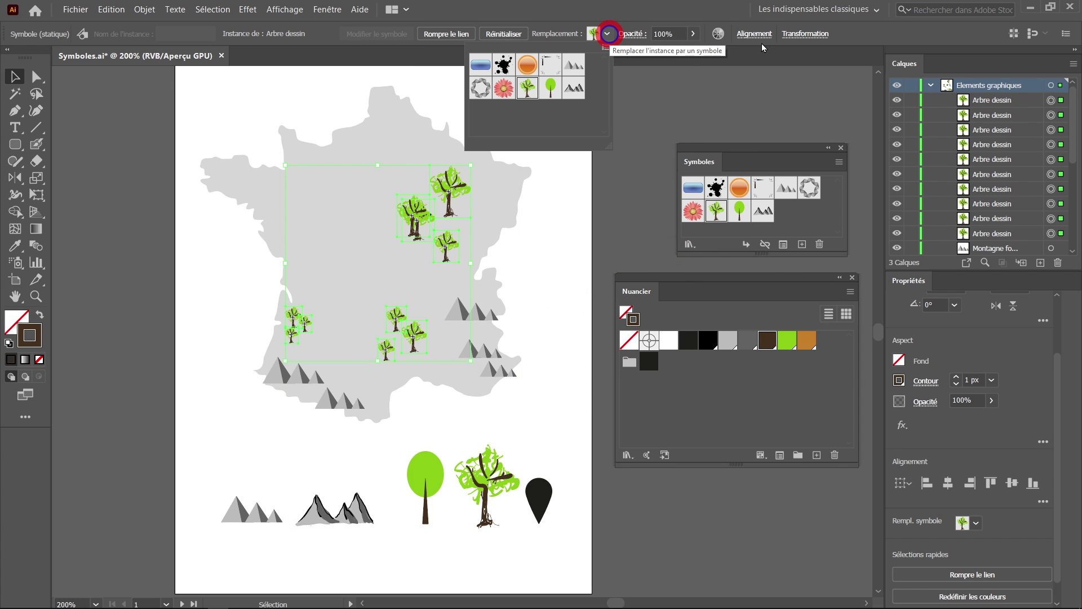
{"action": "left_click", "coordinate": [551, 87]}
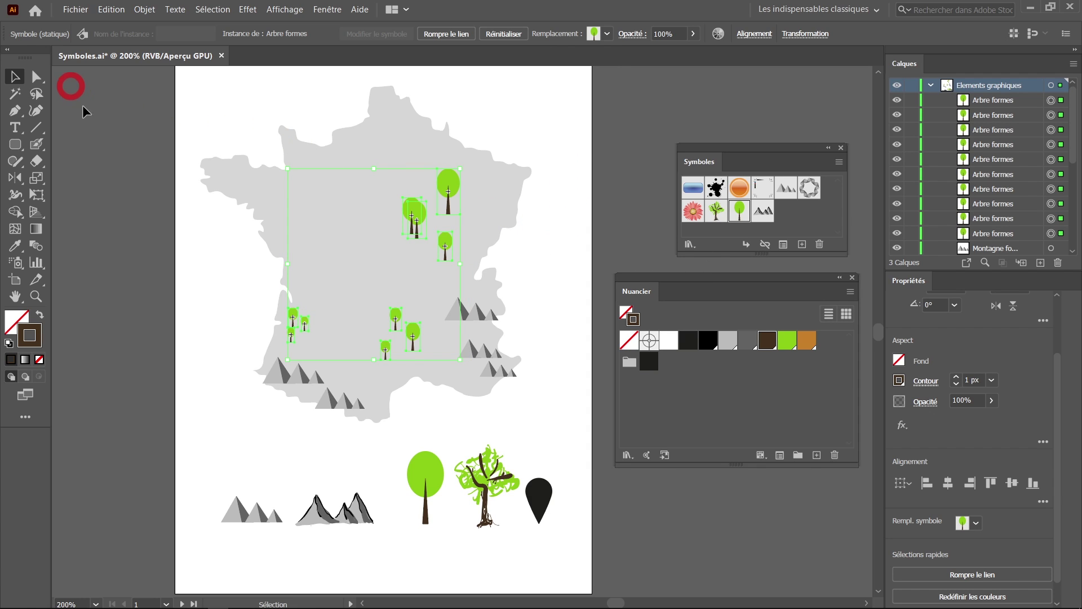
{"action": "left_click", "coordinate": [149, 188]}
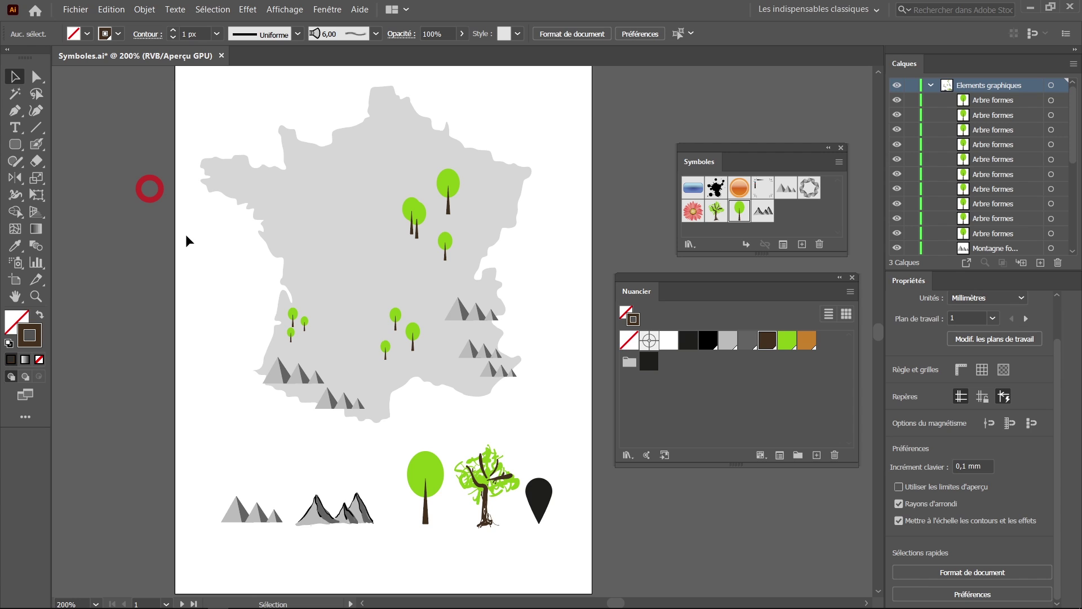
Make the black pin below the map a symbol named Localisation, with export type Graphique and symbol type Symbole statique.
{"action": "left_click", "coordinate": [537, 500]}
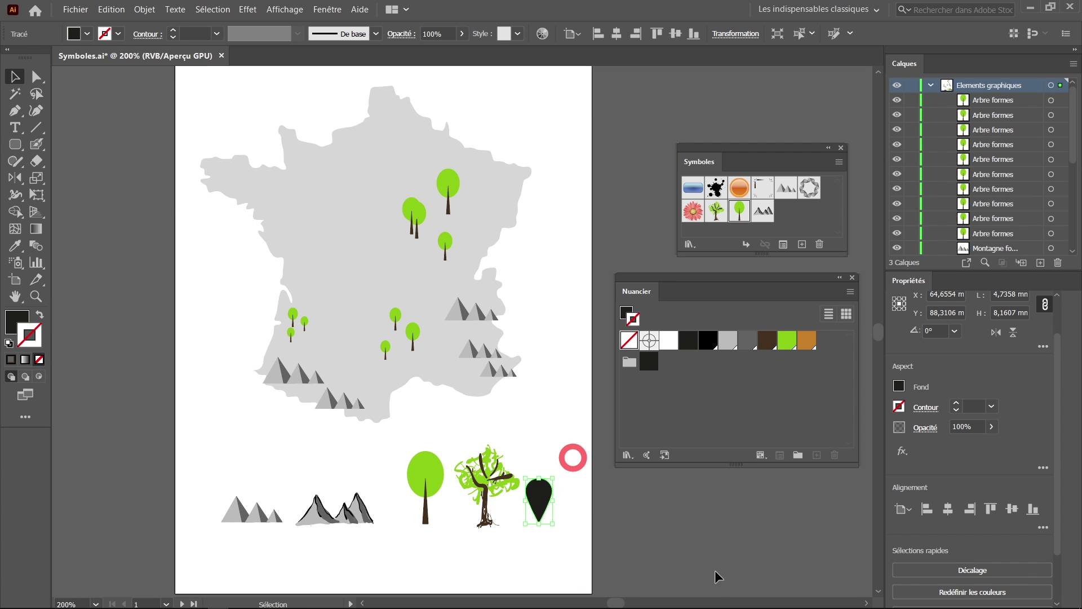
{"action": "left_click", "coordinate": [572, 455]}
{"action": "left_click", "coordinate": [538, 503]}
{"action": "left_click_drag", "start_coordinate": [539, 503], "coordinate": [788, 219]}
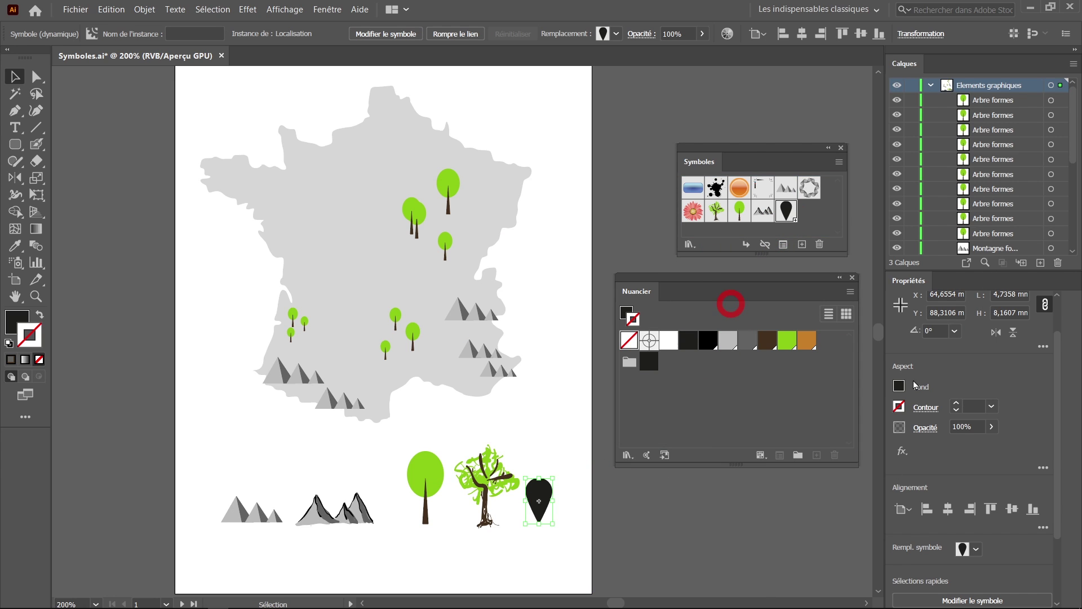
{"action": "left_click", "coordinate": [783, 243]}
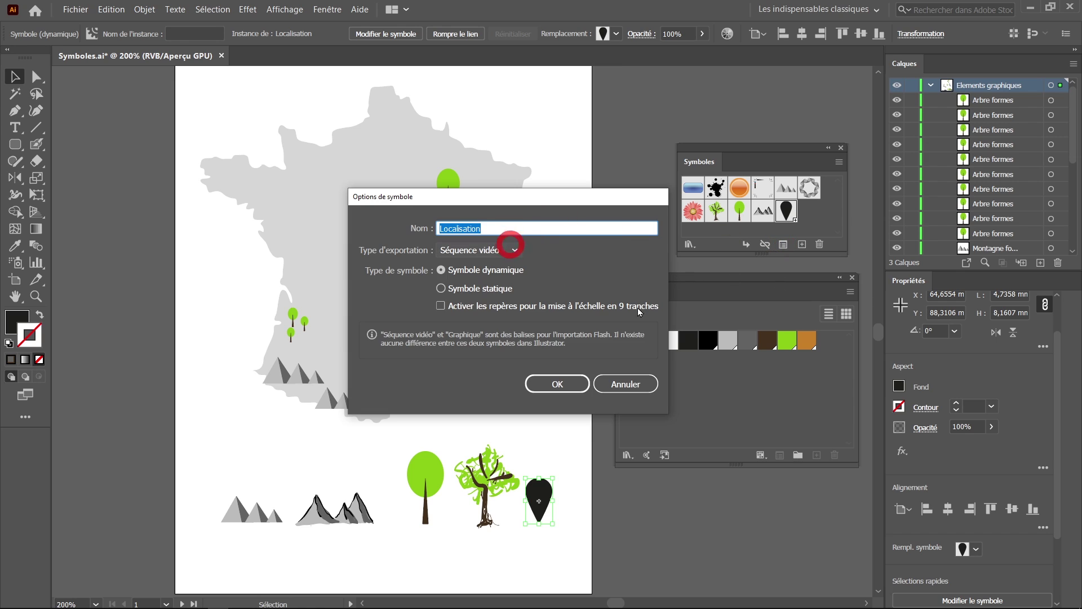
{"action": "left_click", "coordinate": [515, 250]}
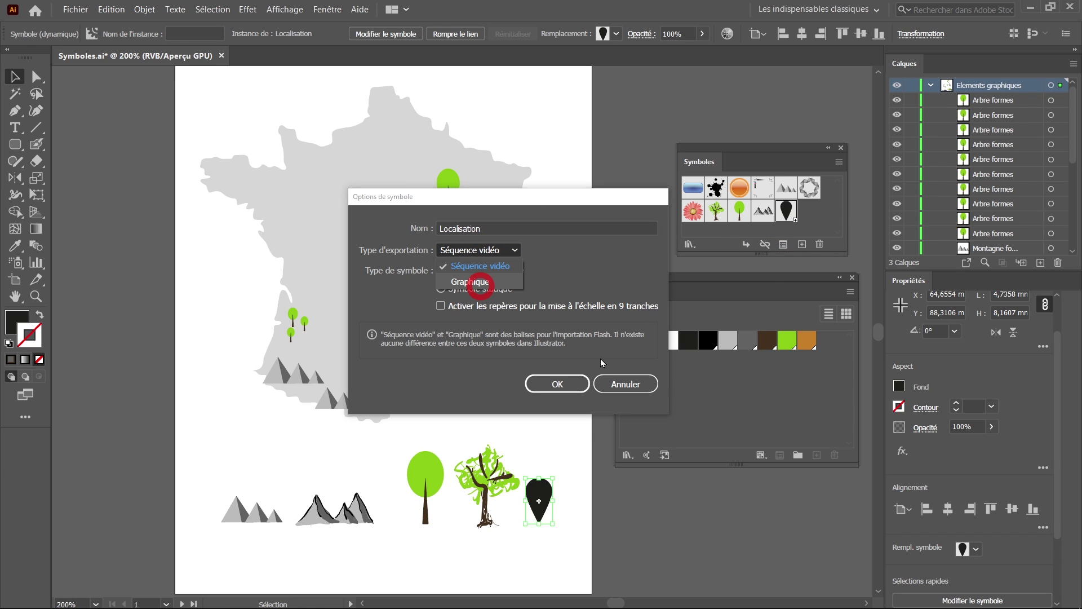
{"action": "left_click", "coordinate": [486, 280]}
{"action": "left_click", "coordinate": [441, 288]}
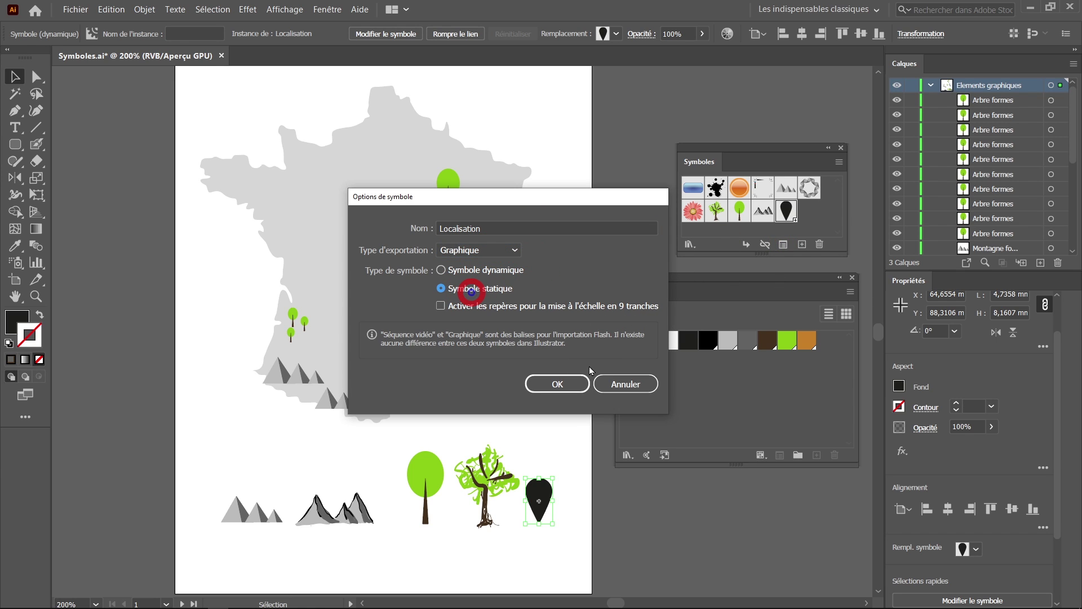
{"action": "left_click", "coordinate": [549, 384]}
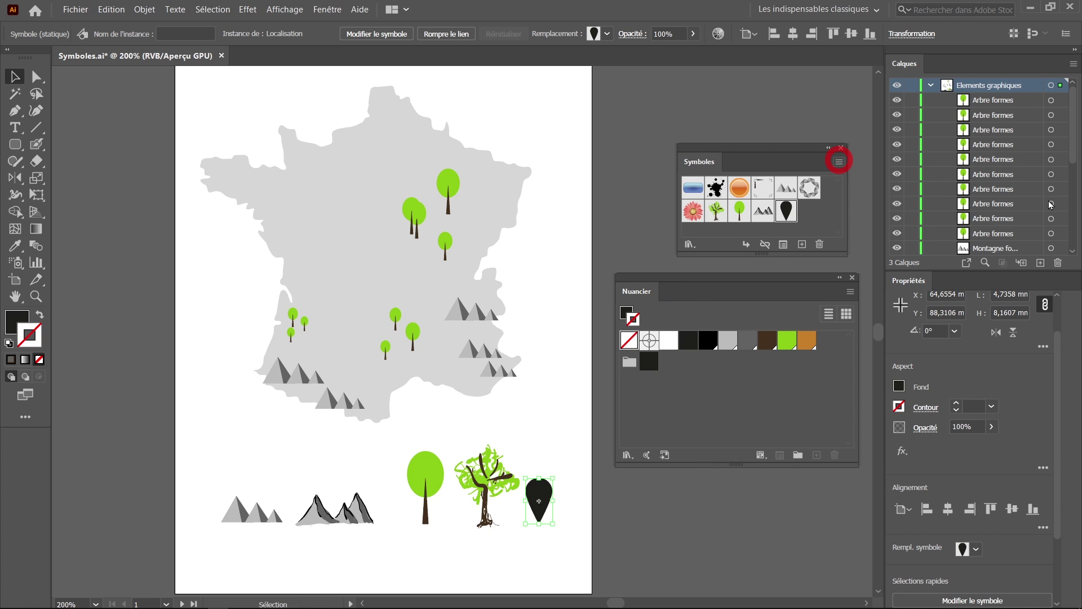
Place two Localisation instances on the map, move one to the northwest and scale it down proportionally.
{"action": "left_click", "coordinate": [746, 244]}
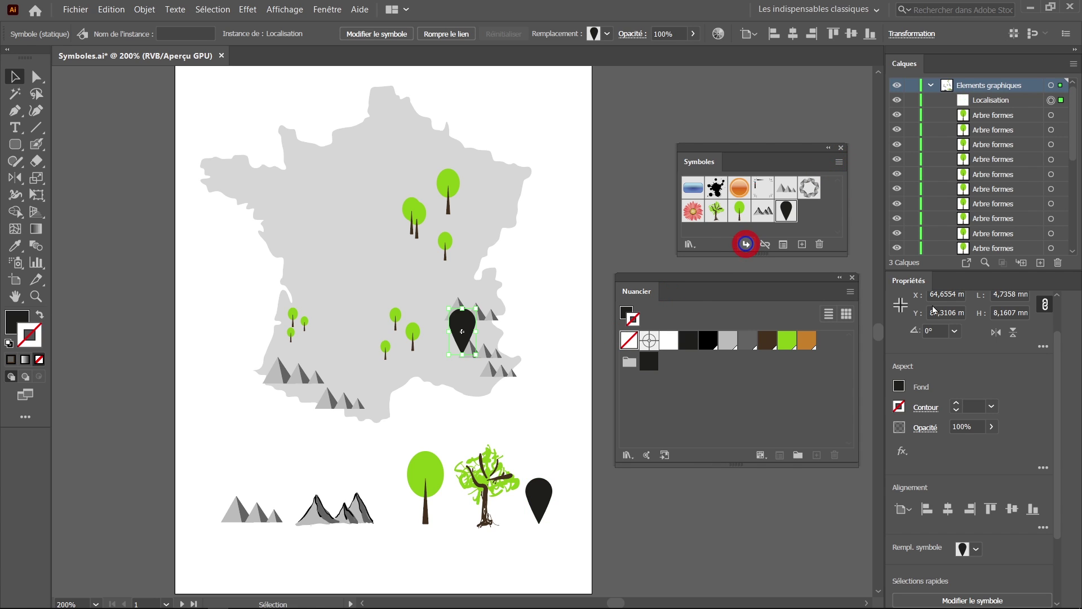
{"action": "left_click", "coordinate": [838, 161]}
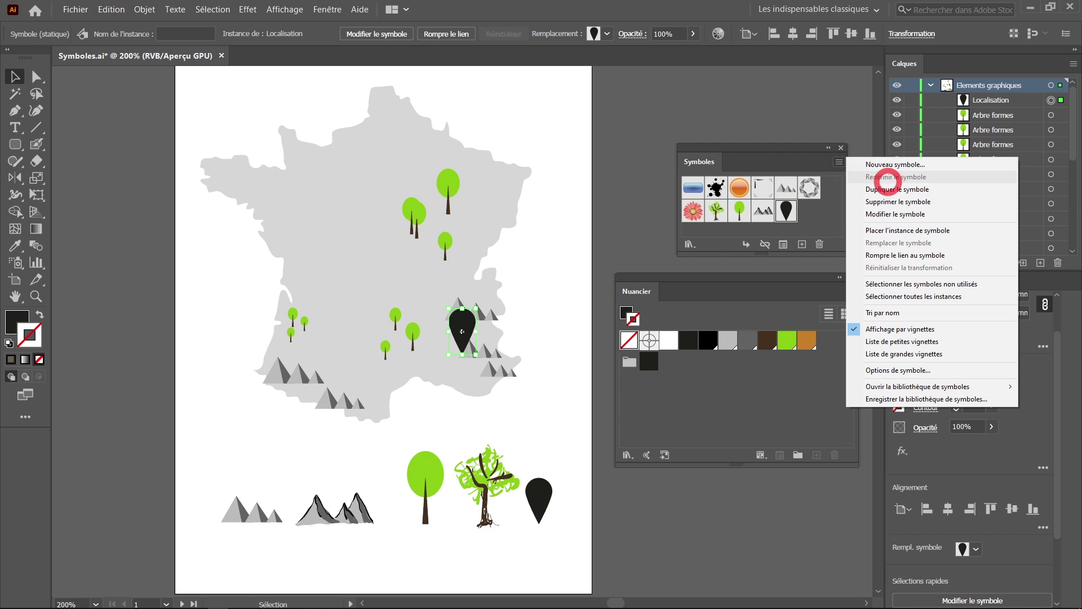
{"action": "left_click", "coordinate": [897, 231]}
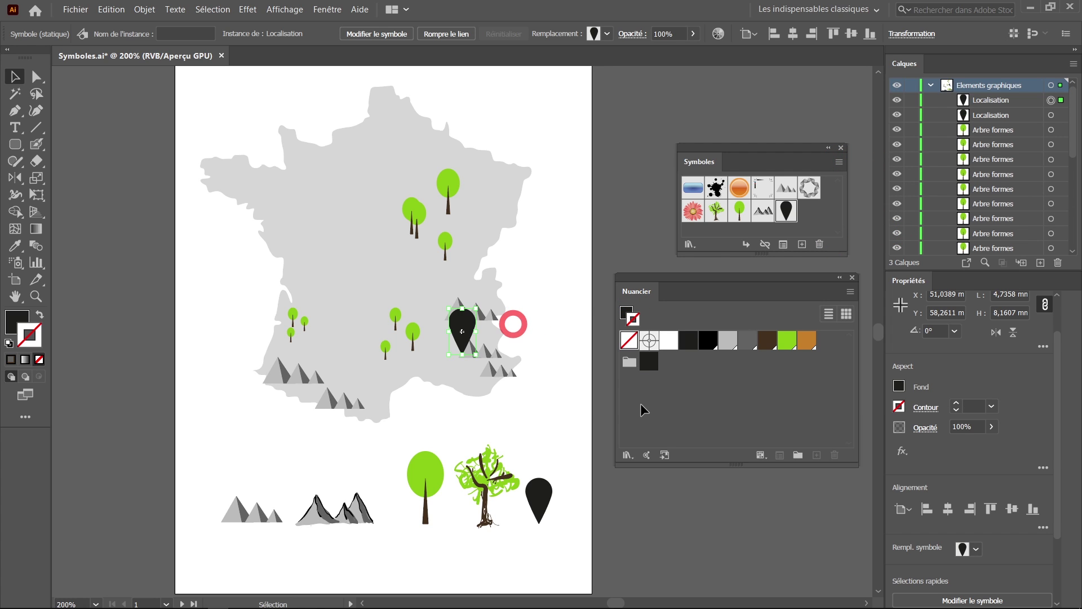
{"action": "left_click_drag", "start_coordinate": [462, 324], "coordinate": [307, 218]}
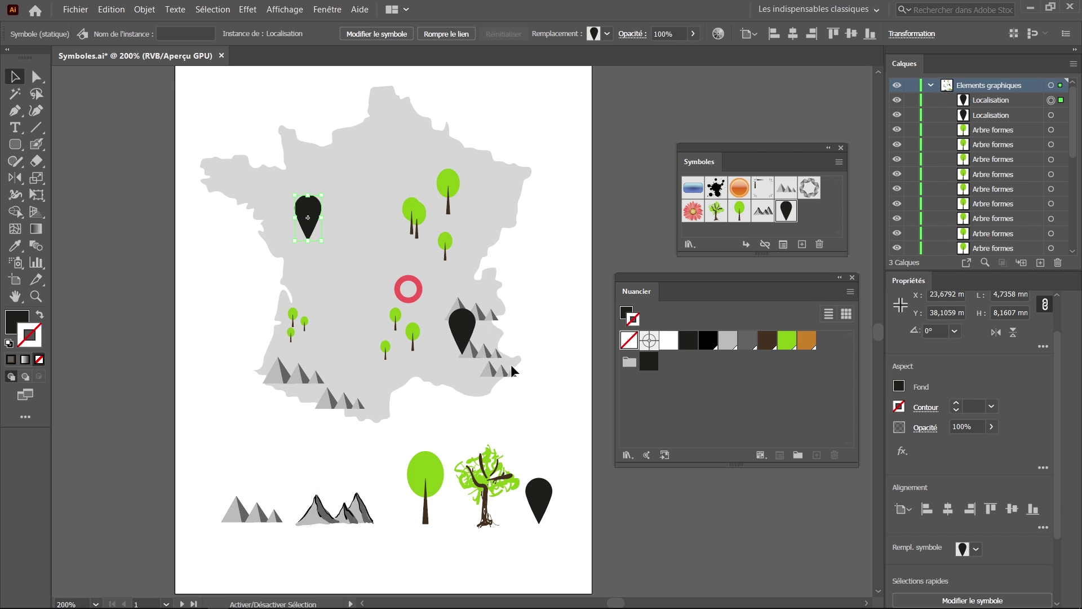
{"action": "left_click_drag", "start_coordinate": [323, 194], "coordinate": [313, 212]}
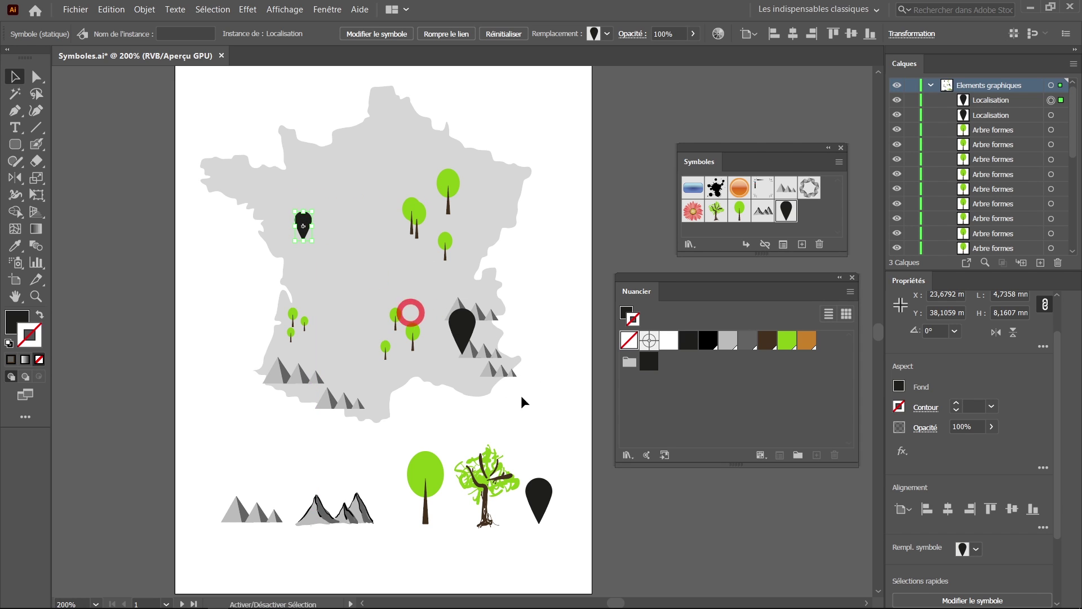
Spread five smaller Localisation instances, about 2.4 by 4.1 mm each, across the north, centre and south of the map and clear the selection.
{"action": "left_click_drag", "start_coordinate": [465, 323], "coordinate": [423, 281]}
{"action": "left_click_drag", "start_coordinate": [330, 295], "coordinate": [366, 247]}
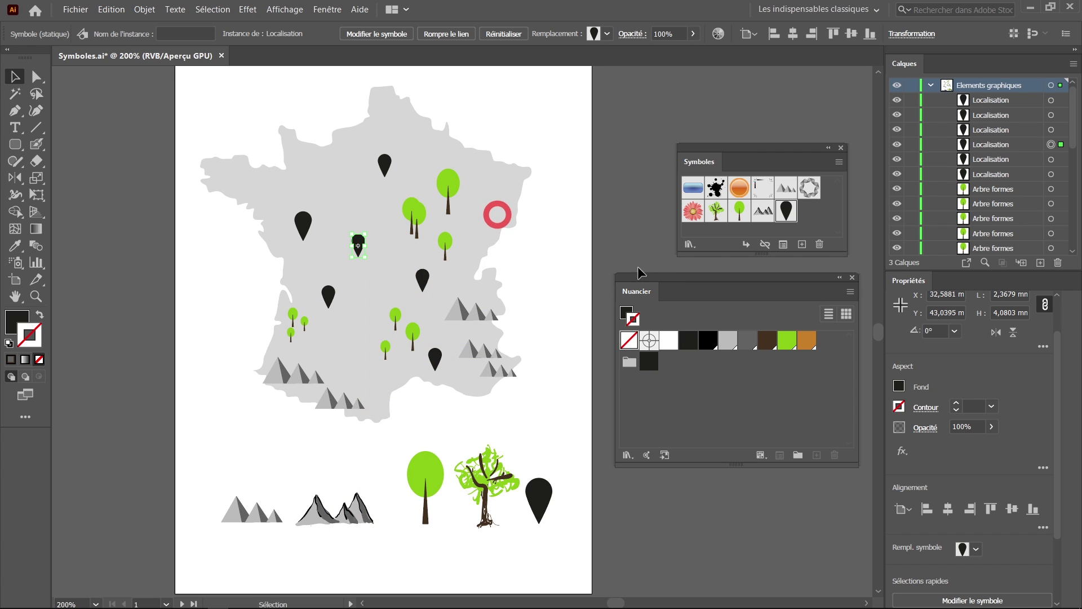
{"action": "left_click", "coordinate": [524, 213]}
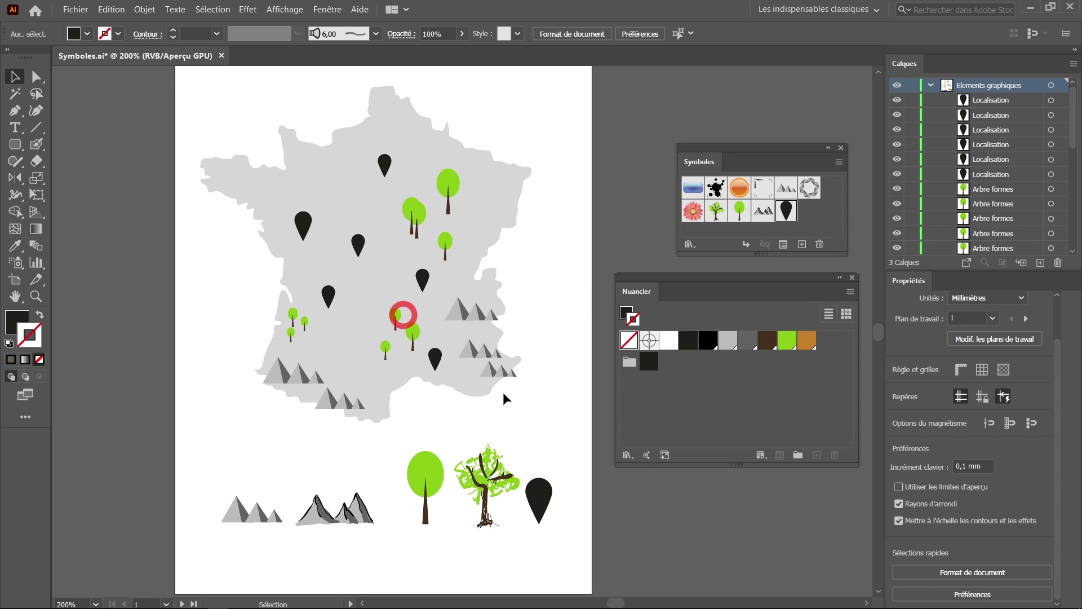
Open the Localisation symbol definition for editing, starting from the northernmost pin instance.
{"action": "left_click", "coordinate": [384, 165]}
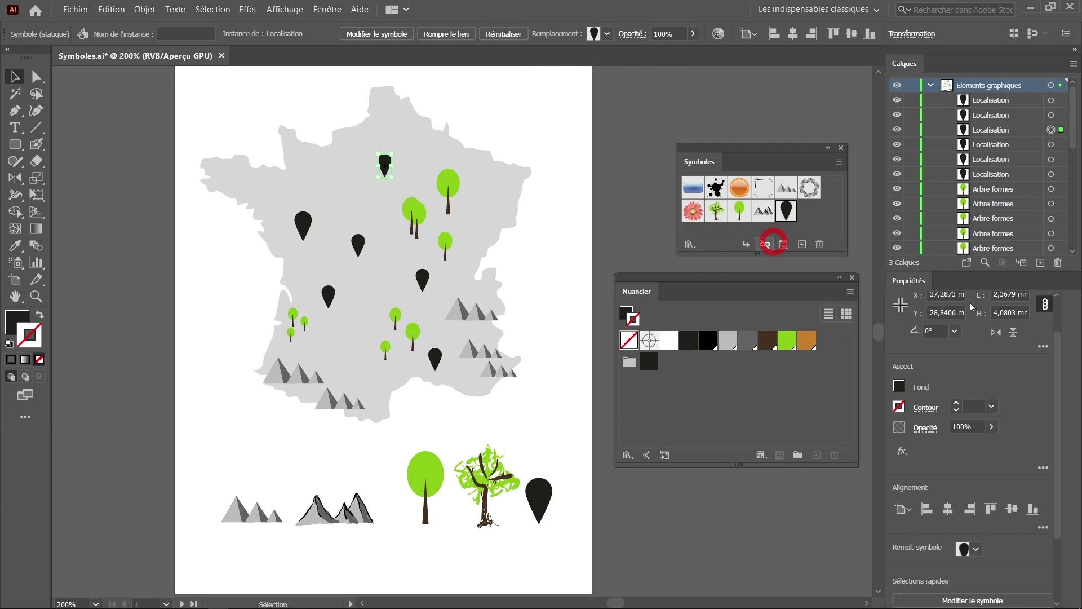
{"action": "left_click", "coordinate": [838, 163]}
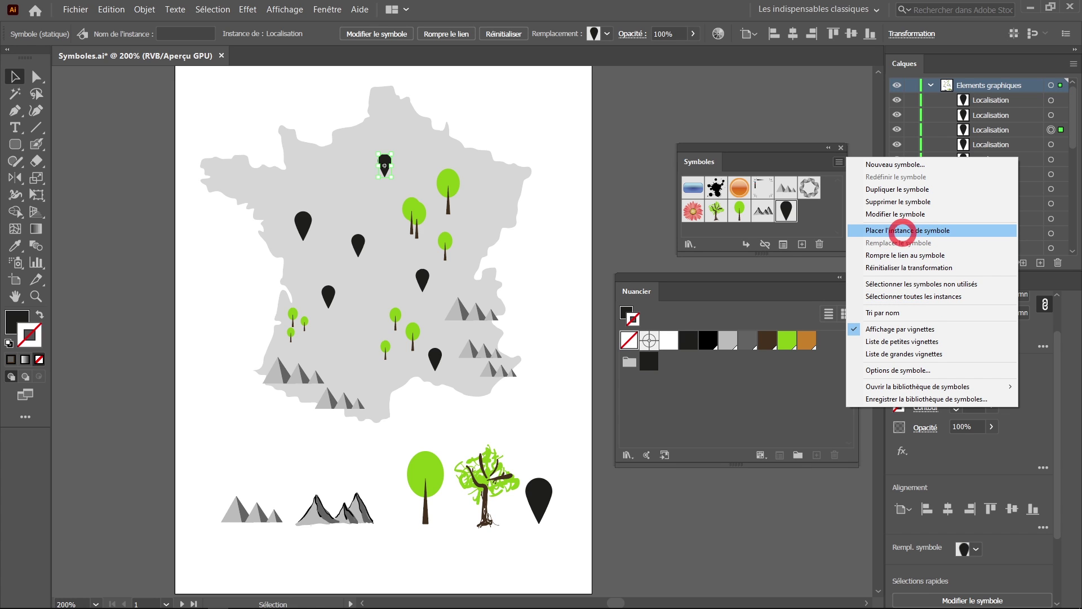
{"action": "left_click", "coordinate": [888, 214]}
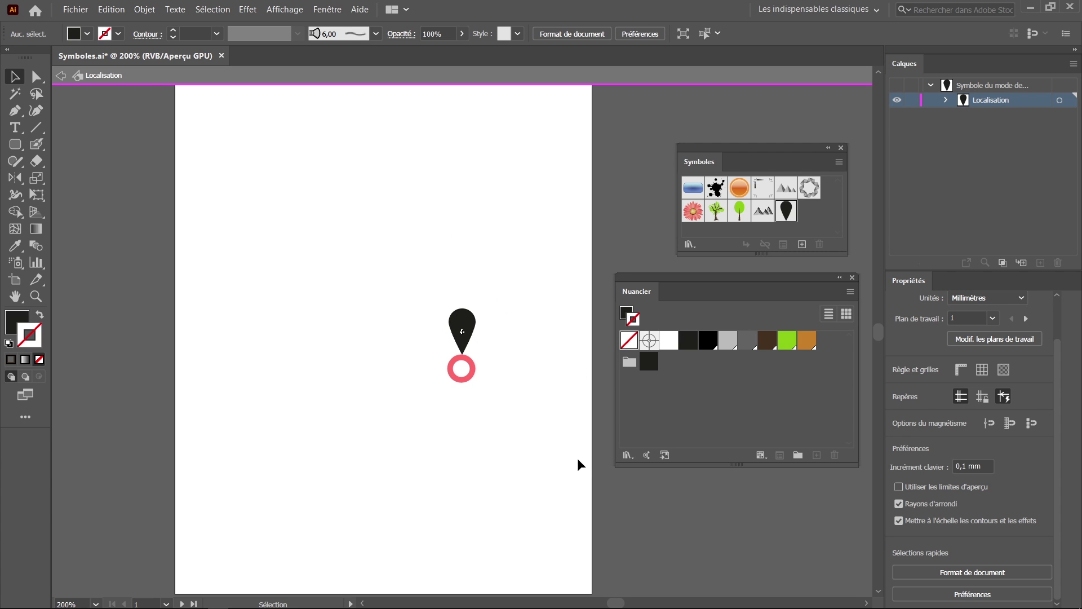
Draw a circle about 2.6 mm in diameter, centred horizontally in the round head of the pin.
{"action": "key", "text": "ctrl+space"}
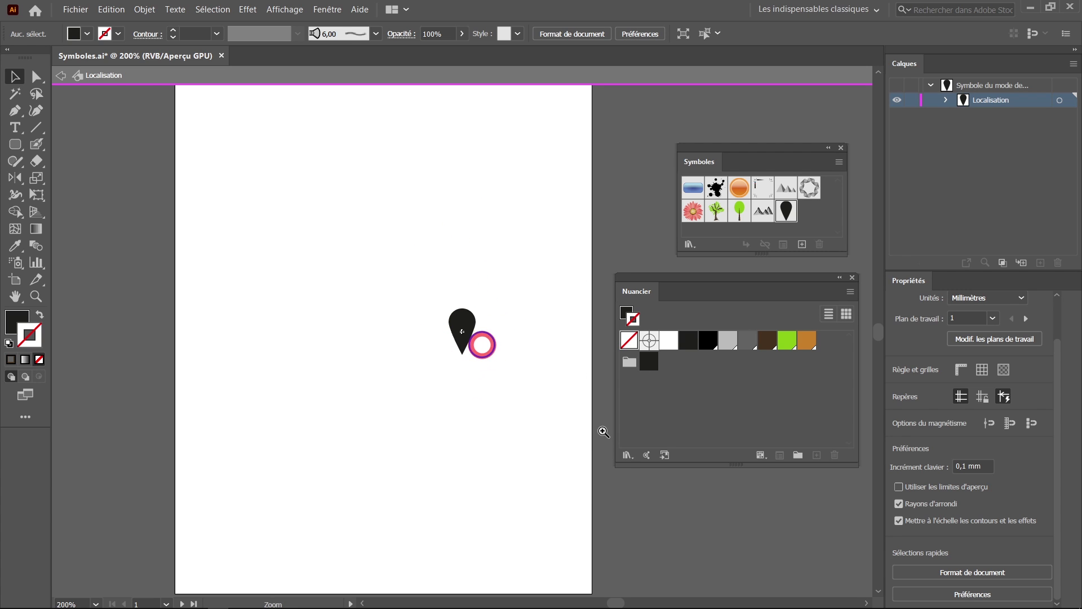
{"action": "left_click", "coordinate": [603, 432], "text": "ctrl"}
{"action": "left_click", "coordinate": [603, 401], "text": "ctrl"}
{"action": "left_click", "coordinate": [599, 401], "text": "ctrl"}
{"action": "left_click", "coordinate": [599, 401], "text": "ctrl"}
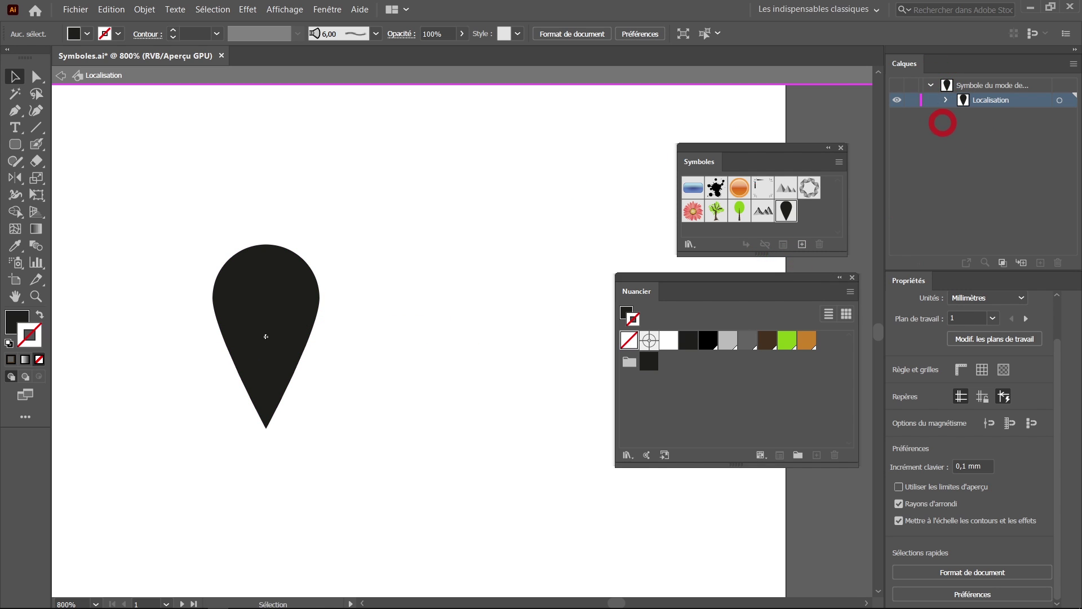
{"action": "left_click", "coordinate": [17, 147]}
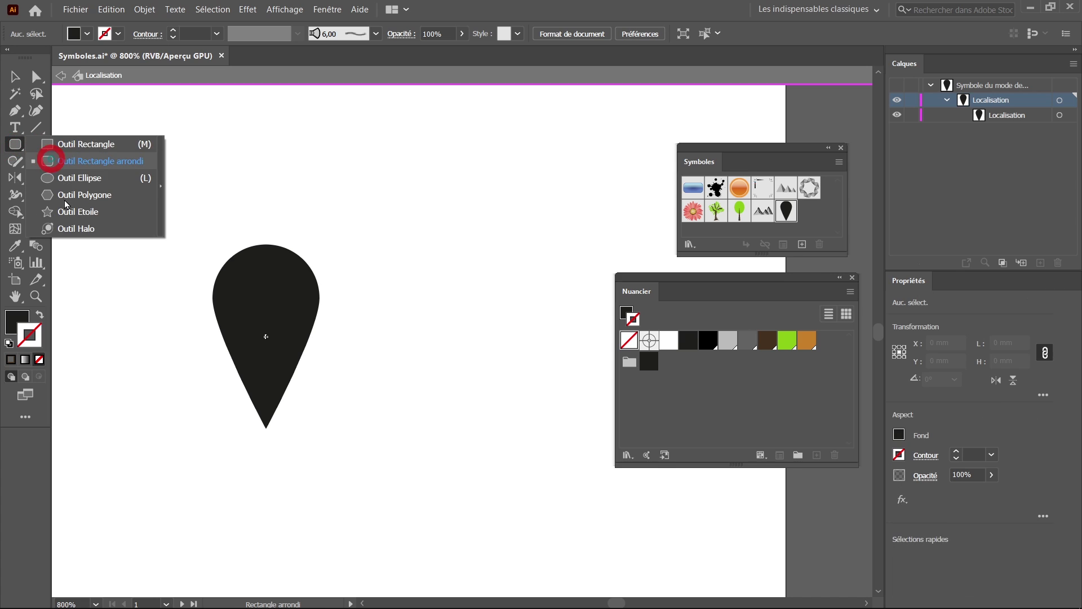
{"action": "left_click", "coordinate": [55, 177]}
{"action": "left_click_drag", "start_coordinate": [266, 295], "coordinate": [296, 323]}
{"action": "left_click", "coordinate": [15, 76]}
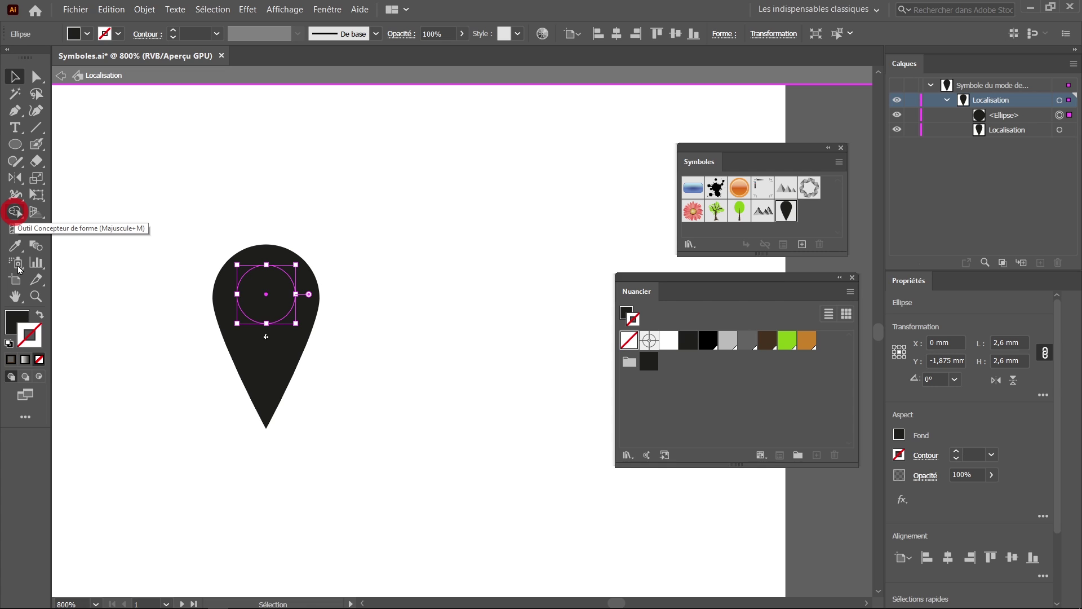
Punch the circle out of the pin shape with the Shape Builder tool and leave symbol editing.
{"action": "left_click", "coordinate": [14, 212]}
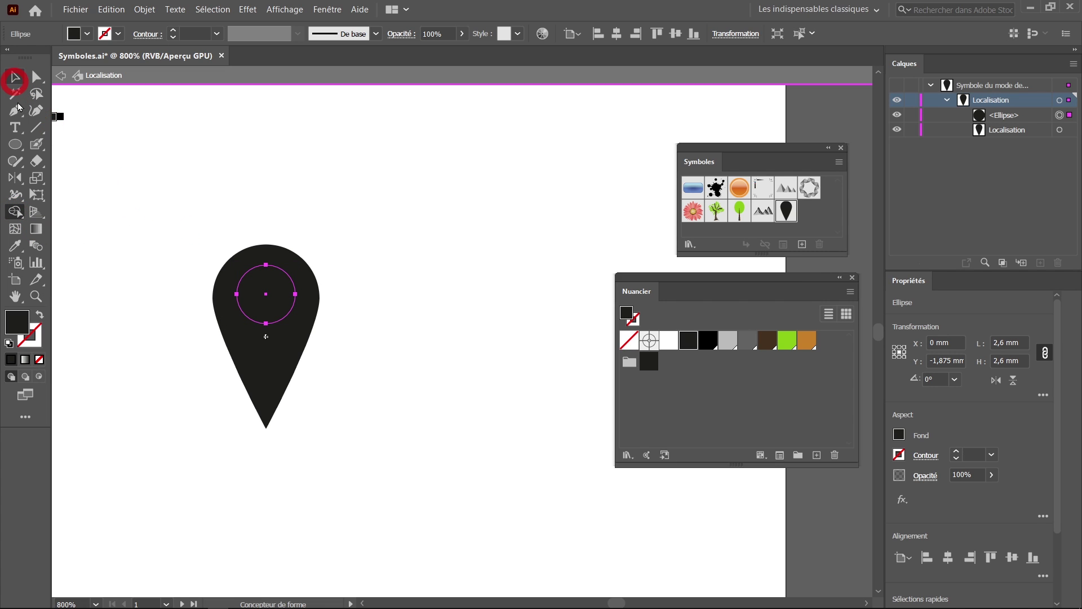
{"action": "left_click", "coordinate": [15, 81]}
{"action": "left_click_drag", "start_coordinate": [224, 236], "coordinate": [328, 353]}
{"action": "left_click", "coordinate": [15, 211]}
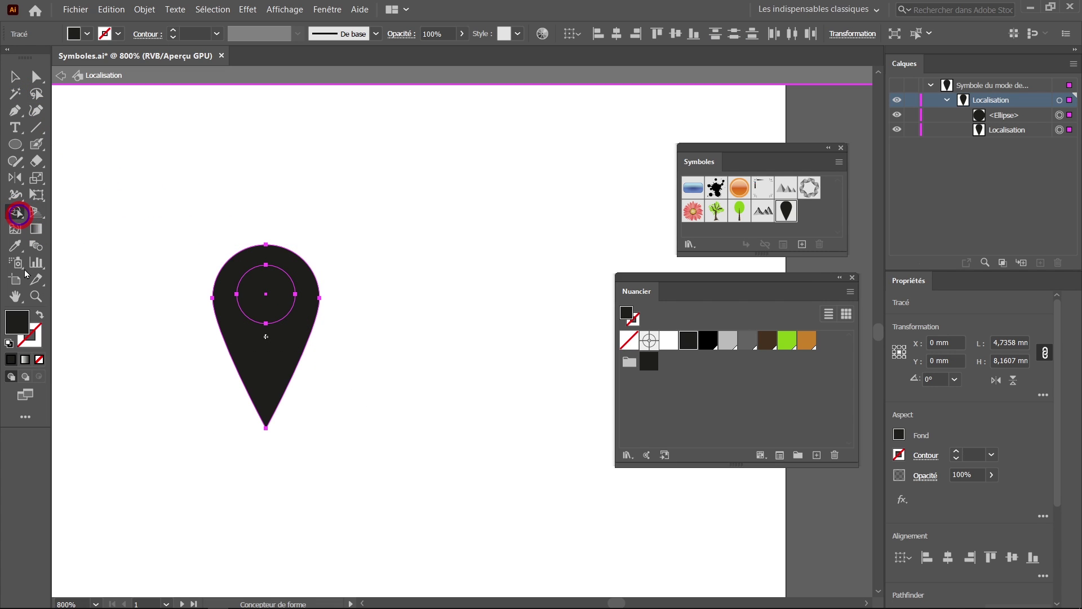
{"action": "left_click", "coordinate": [267, 290], "text": "alt"}
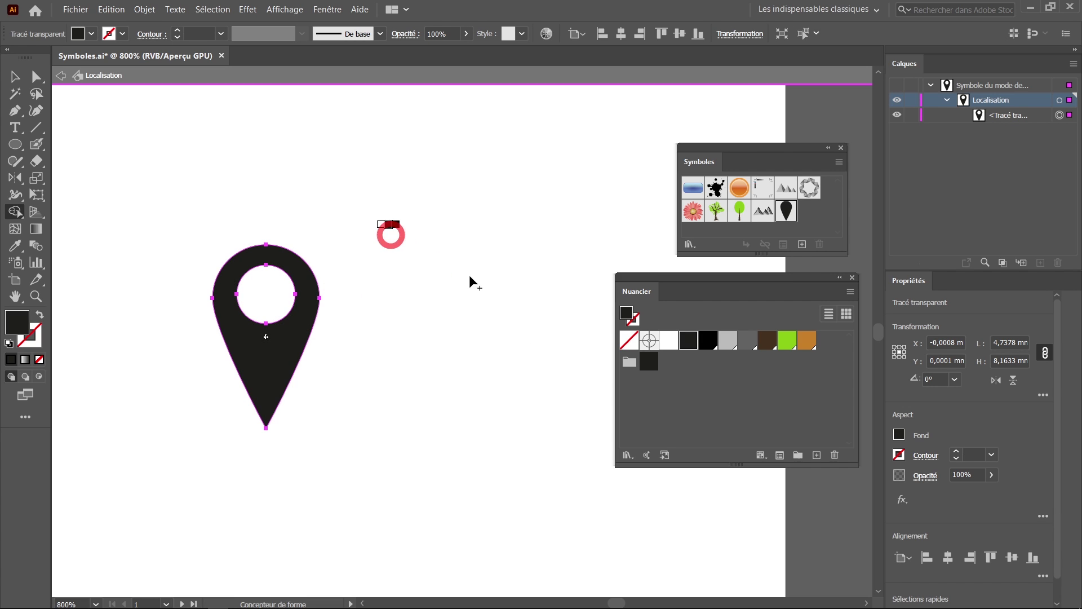
{"action": "double_click", "coordinate": [384, 101]}
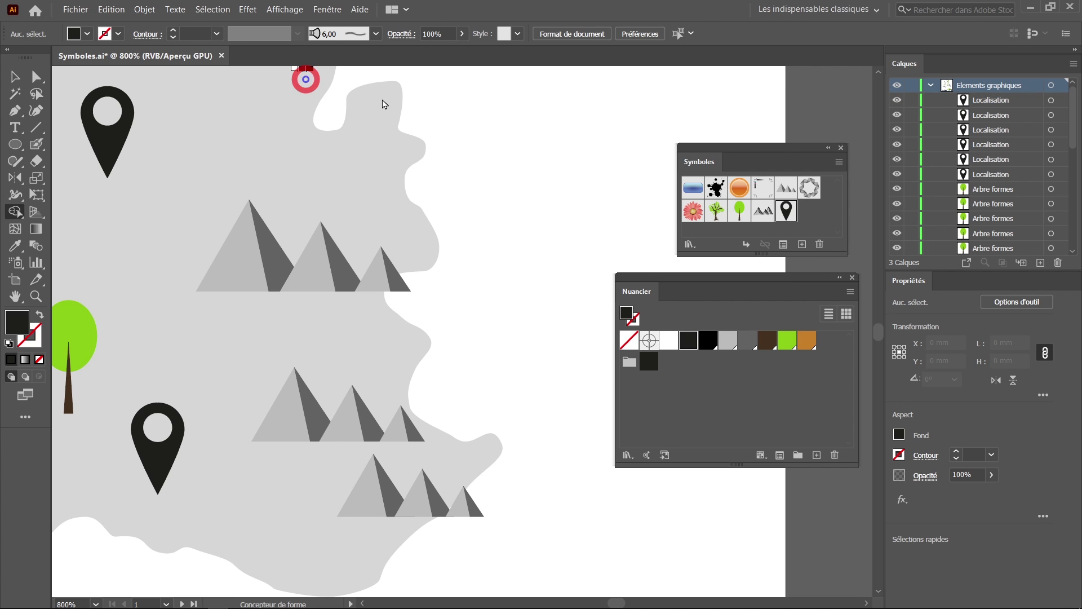
Enable the 9-slice scaling guides in the options of the Arbre formes symbol.
{"action": "left_click_drag", "start_coordinate": [296, 329], "coordinate": [505, 384]}
{"action": "scroll", "coordinate": [506, 384], "scroll_direction": "down", "scroll_amount": 3}
{"action": "left_click_drag", "start_coordinate": [441, 374], "coordinate": [421, 390]}
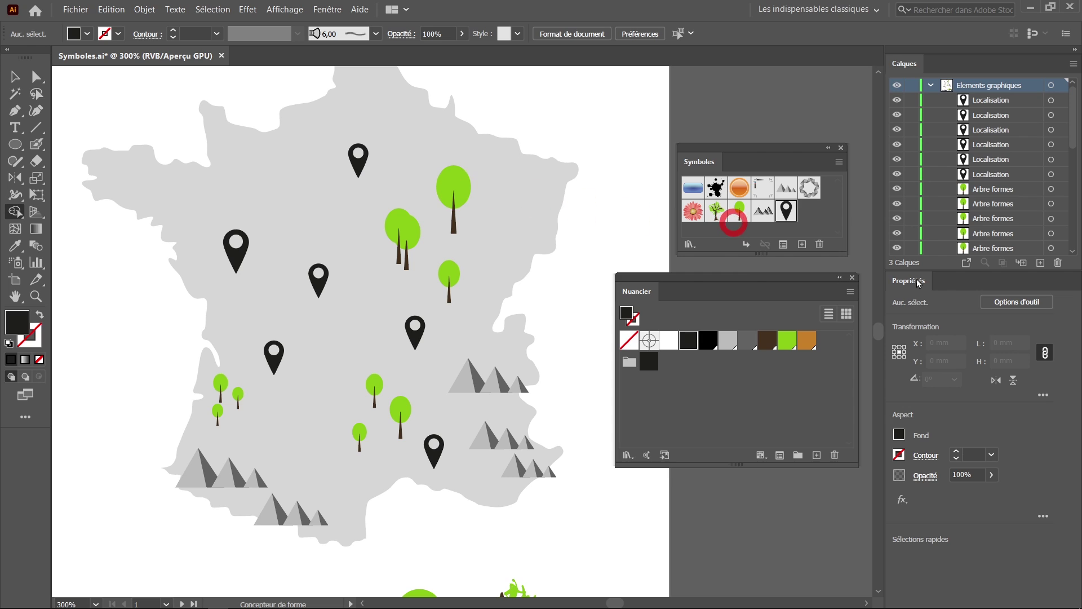
{"action": "left_click_drag", "start_coordinate": [740, 213], "coordinate": [730, 260]}
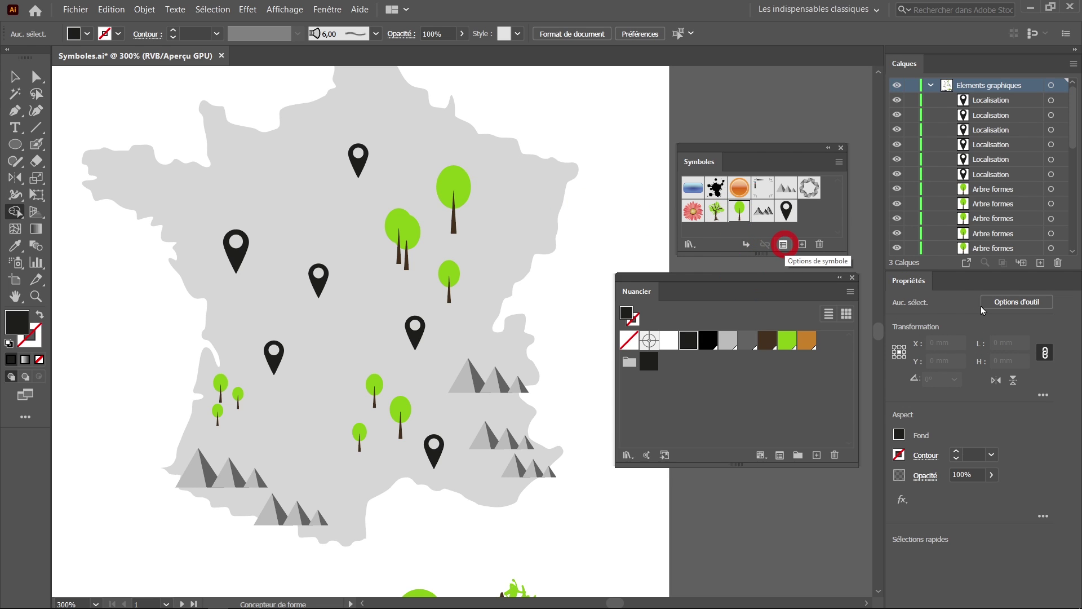
{"action": "left_click", "coordinate": [784, 244]}
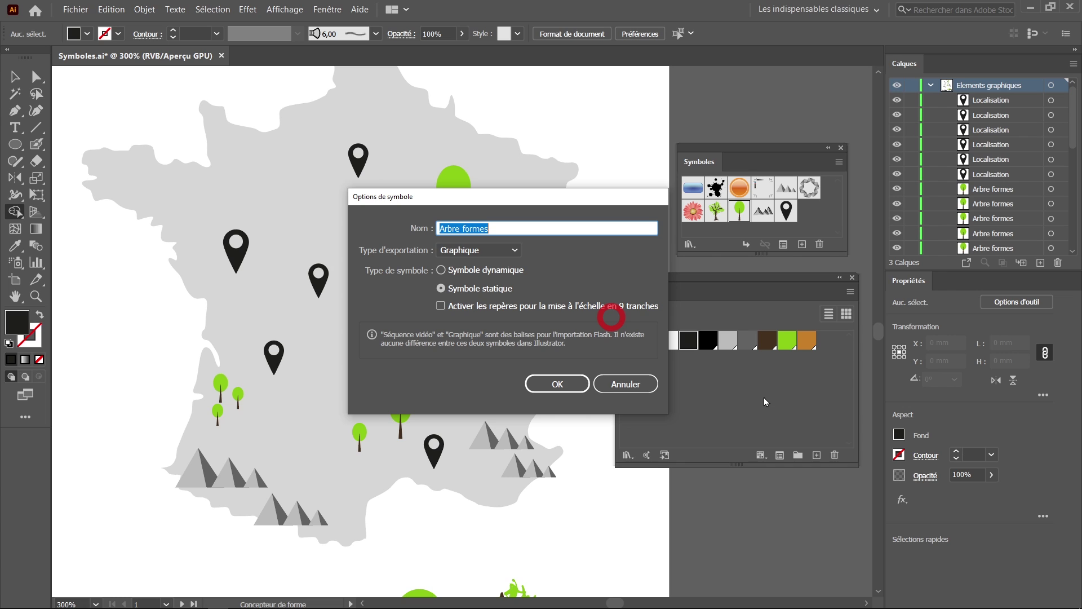
{"action": "left_click_drag", "start_coordinate": [561, 198], "coordinate": [667, 227]}
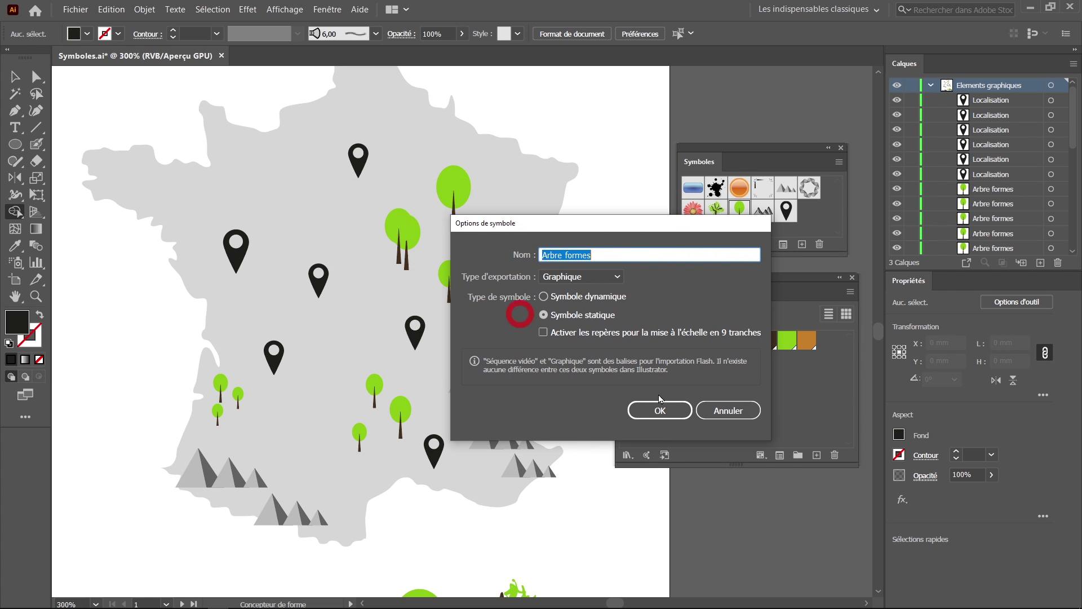
{"action": "left_click", "coordinate": [543, 332]}
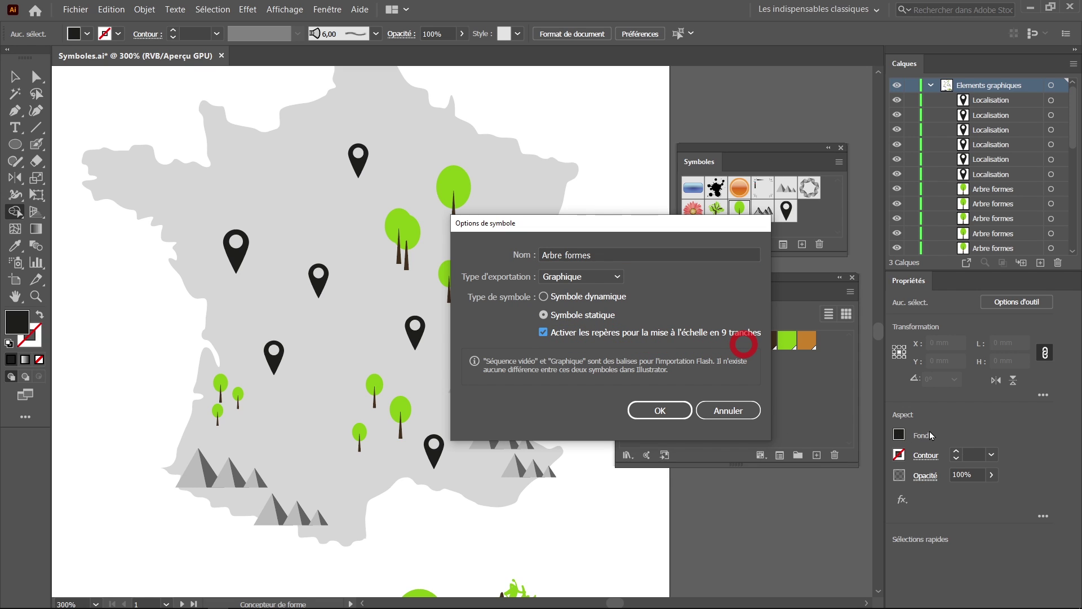
{"action": "left_click", "coordinate": [660, 410]}
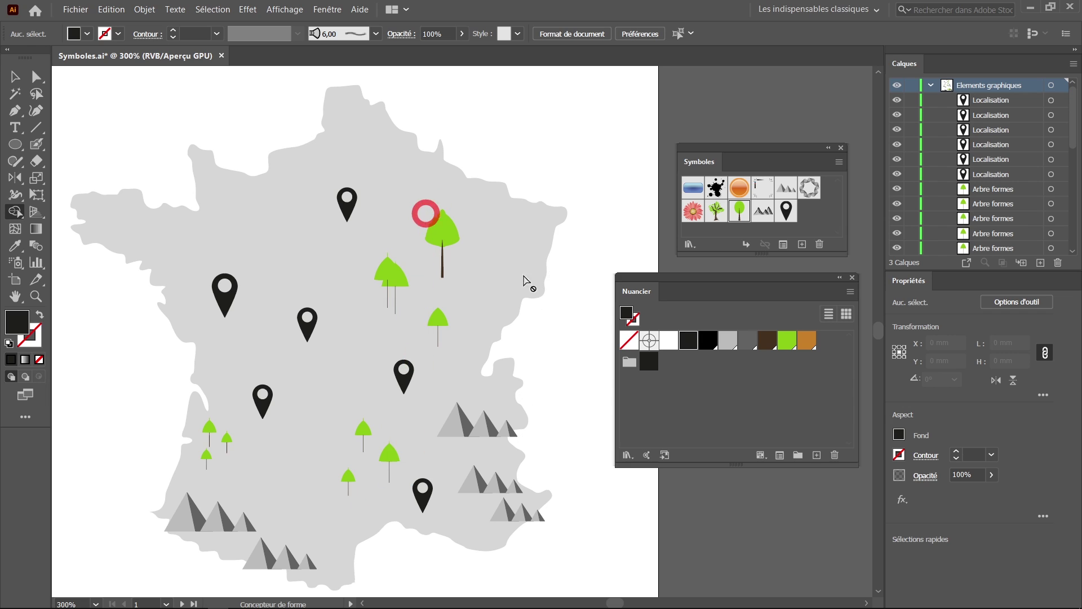
Open the Arbre formes symbol definition, move both horizontal 9-slice guides down onto the trunk below the crown, and leave symbol editing.
{"action": "scroll", "coordinate": [453, 266], "scroll_direction": "up", "scroll_amount": 2}
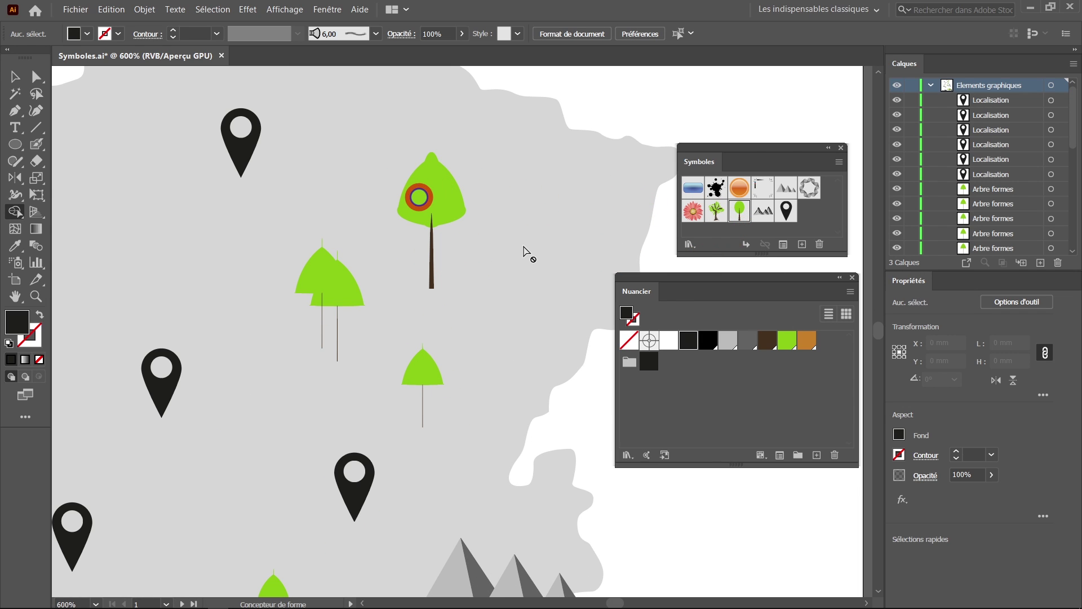
{"action": "left_click", "coordinate": [15, 76]}
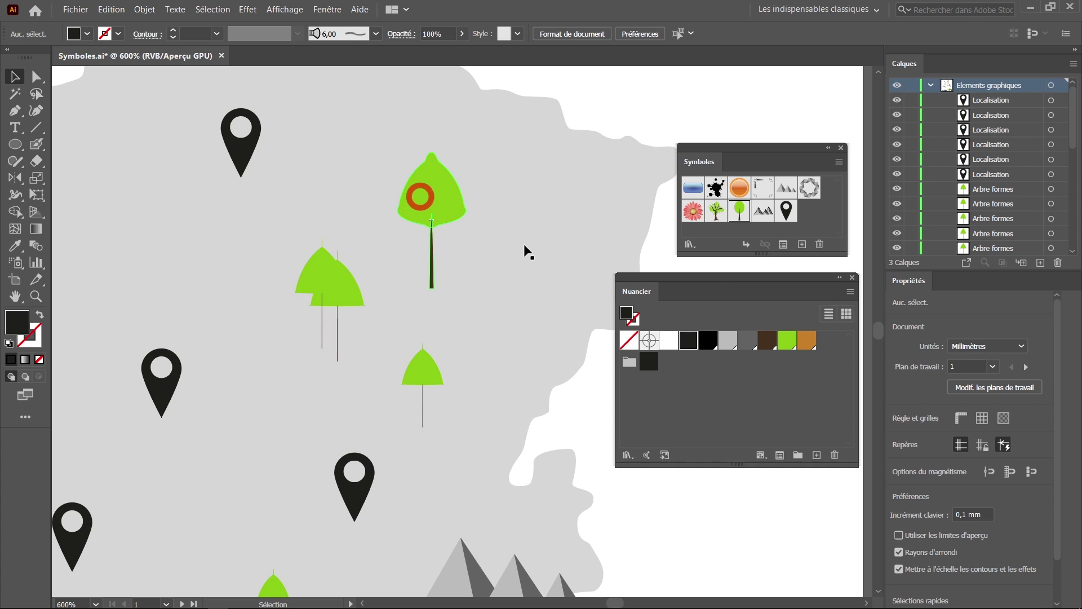
{"action": "left_click", "coordinate": [420, 196]}
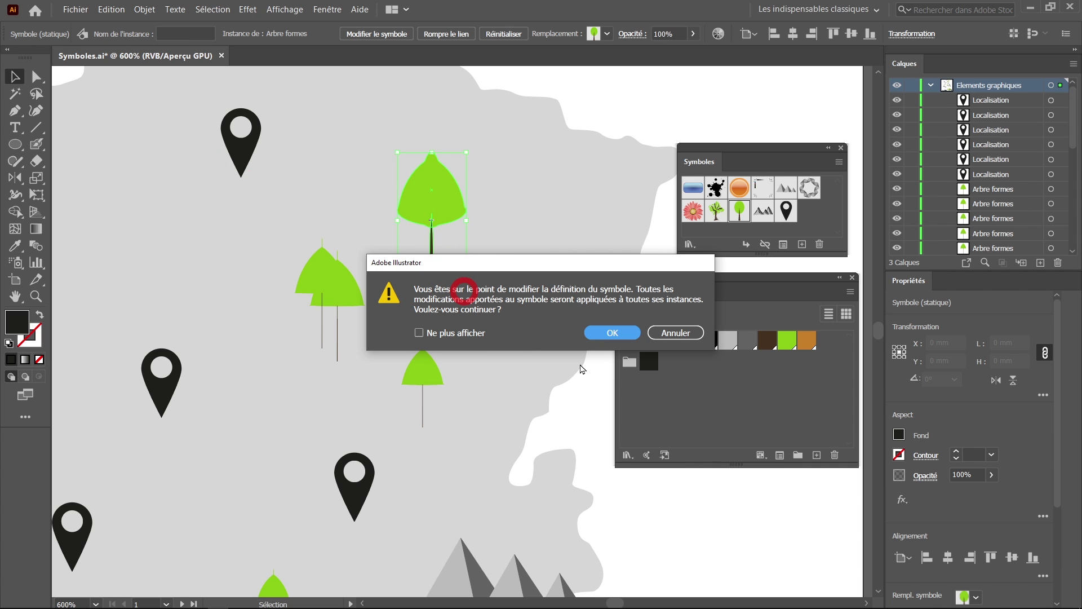
{"action": "left_click", "coordinate": [614, 331]}
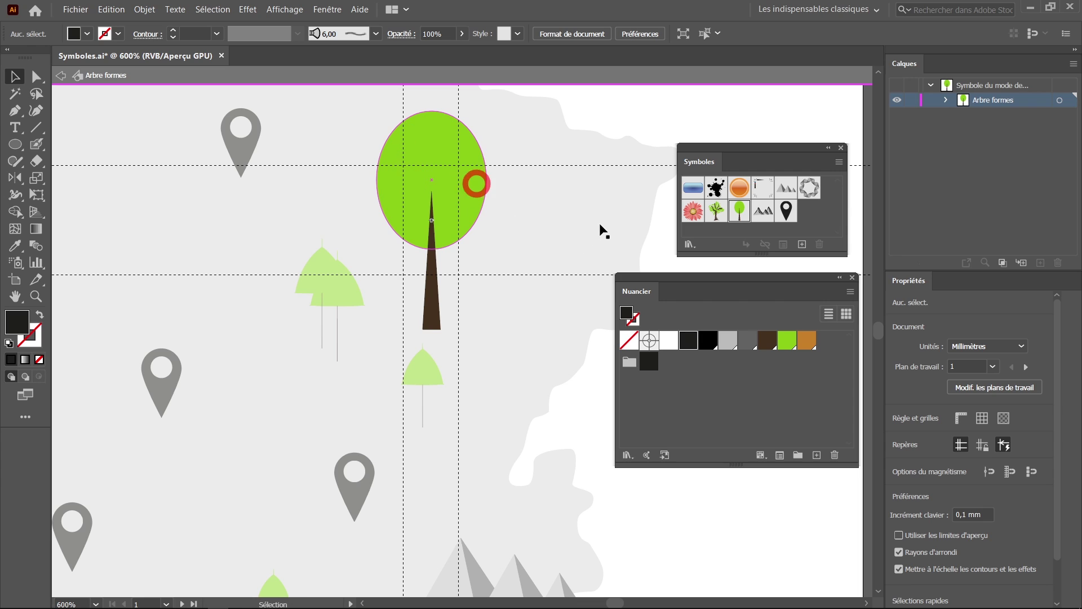
{"action": "left_click_drag", "start_coordinate": [501, 166], "coordinate": [503, 250]}
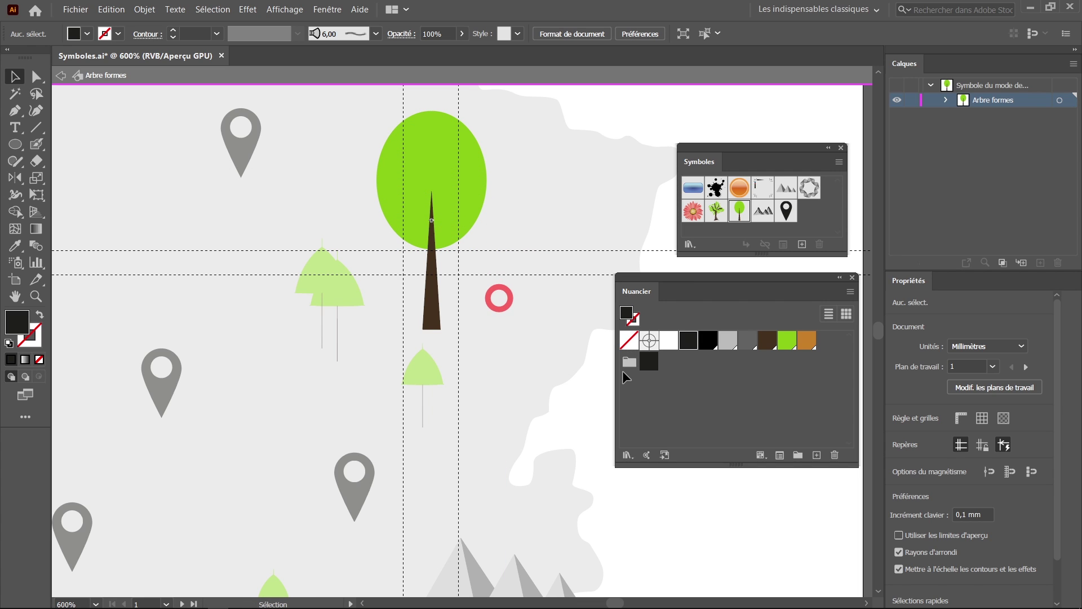
{"action": "left_click_drag", "start_coordinate": [493, 275], "coordinate": [492, 292]}
{"action": "left_click_drag", "start_coordinate": [500, 250], "coordinate": [499, 260]}
{"action": "left_click", "coordinate": [432, 276]}
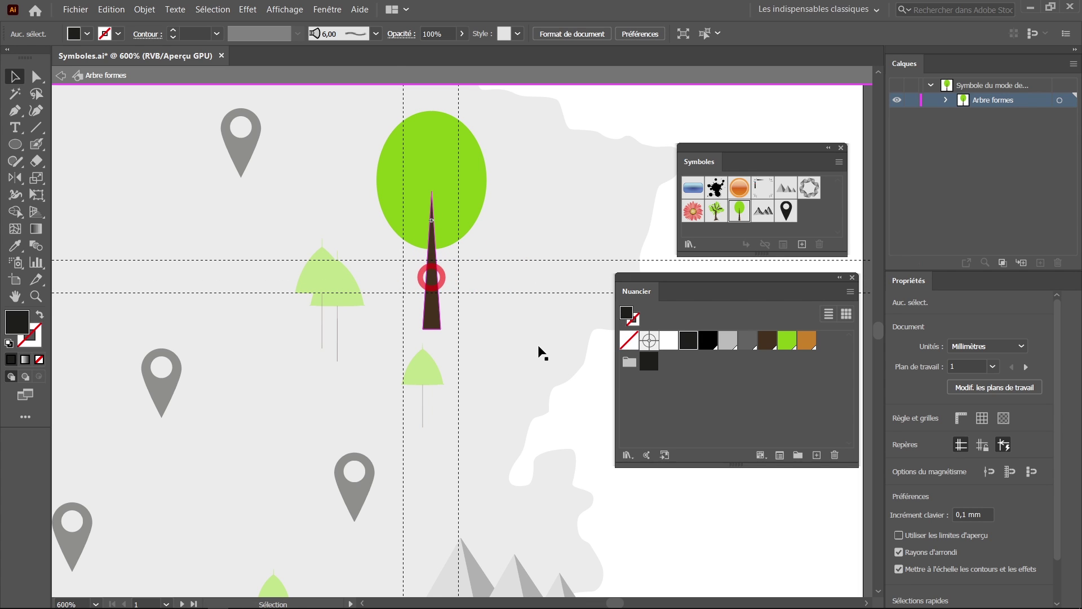
{"action": "double_click", "coordinate": [506, 93]}
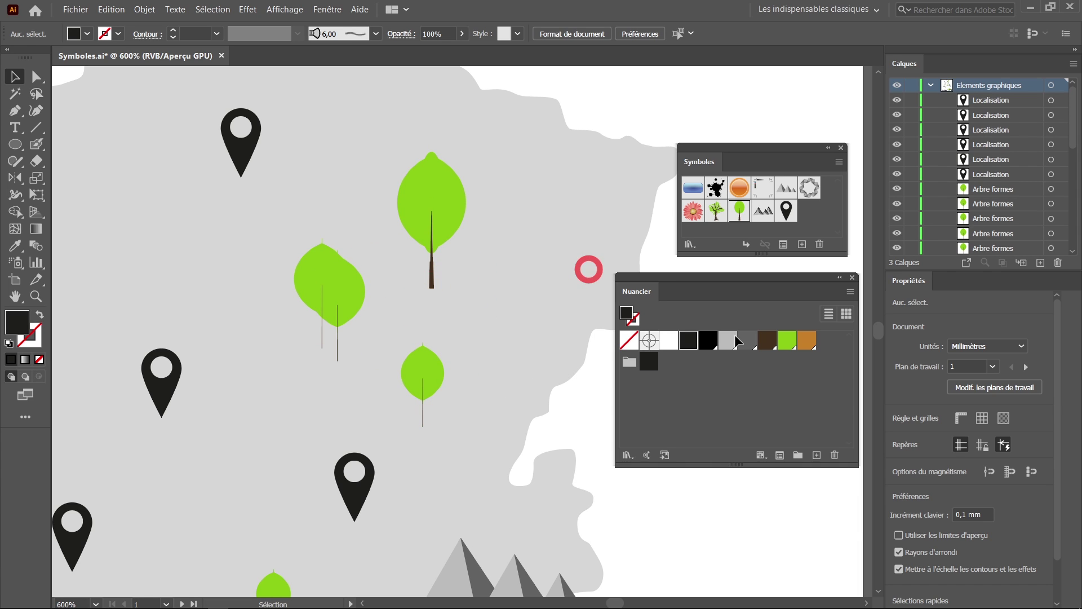
Reopen the Arbre formes symbol definition, move both vertical 9-slice guides inward close to the trunk, and leave symbol editing.
{"action": "left_click", "coordinate": [783, 244]}
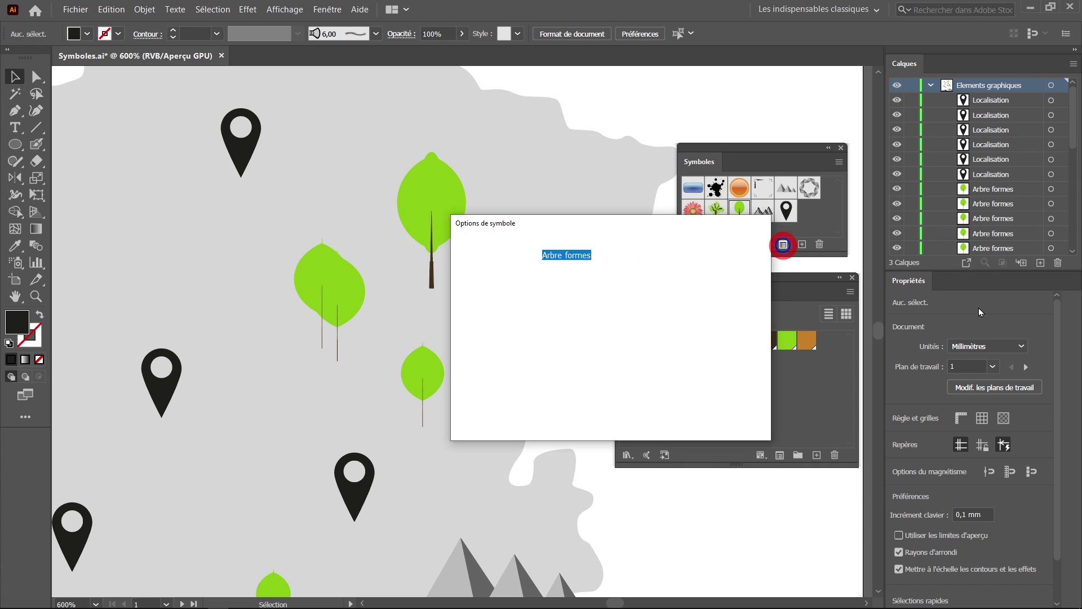
{"action": "left_click", "coordinate": [722, 407]}
{"action": "double_click", "coordinate": [448, 194]}
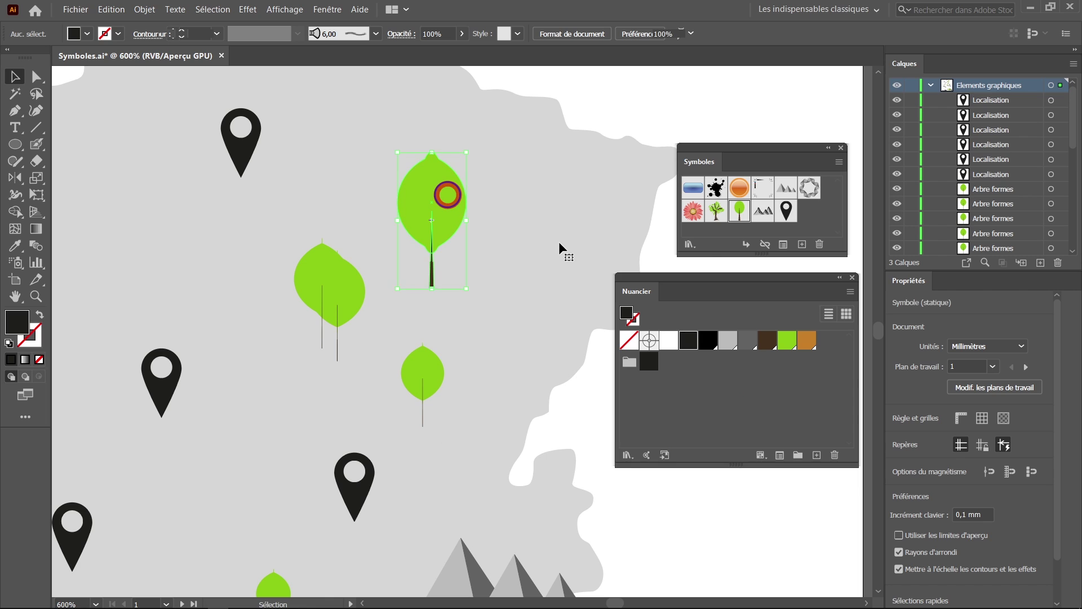
{"action": "left_click", "coordinate": [606, 333]}
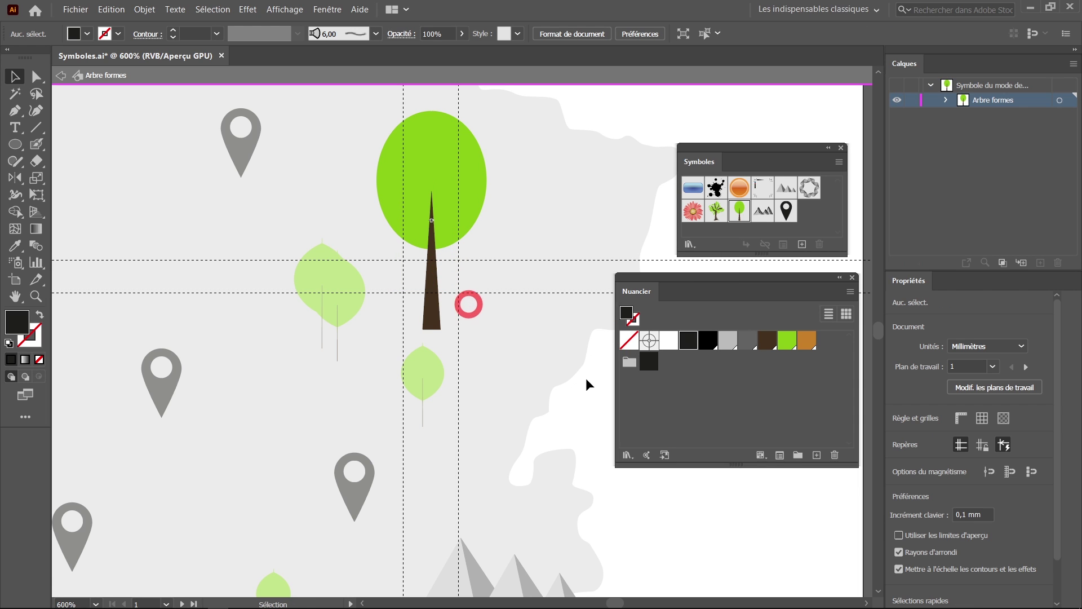
{"action": "left_click_drag", "start_coordinate": [457, 309], "coordinate": [427, 276]}
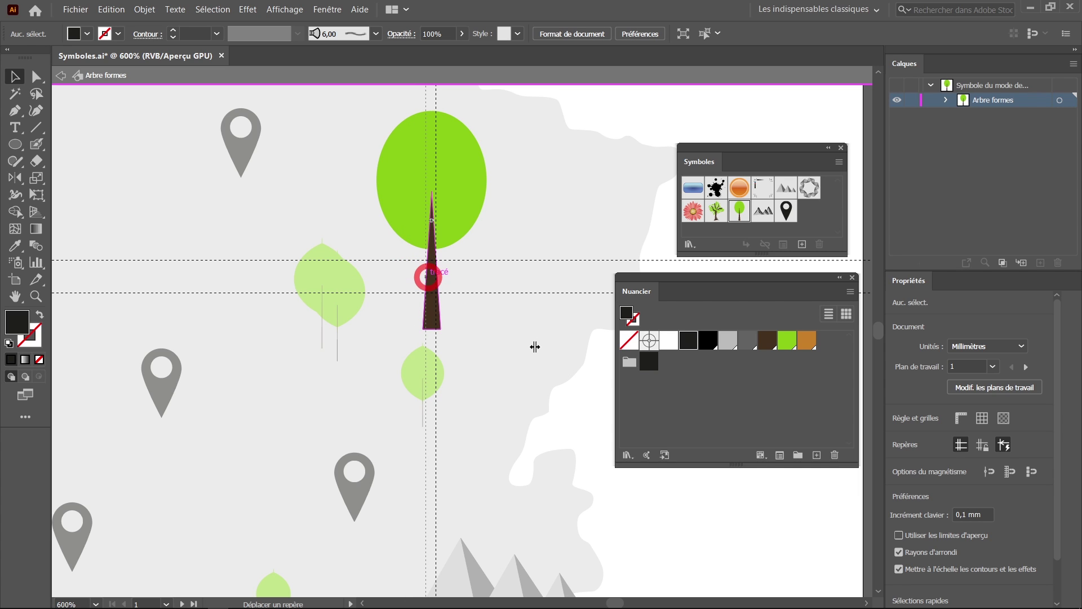
{"action": "left_click", "coordinate": [439, 80]}
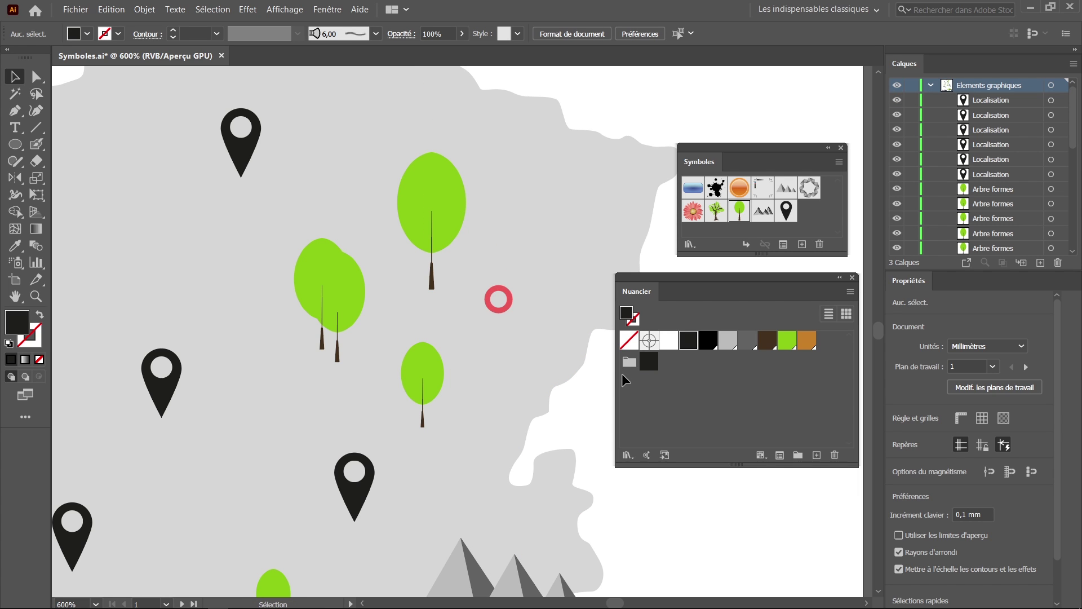
Test the 9-slice scaling by stretching the northeastern tree instance from its upper edge, and clear the selection.
{"action": "left_click", "coordinate": [598, 382], "text": "ctrl+alt"}
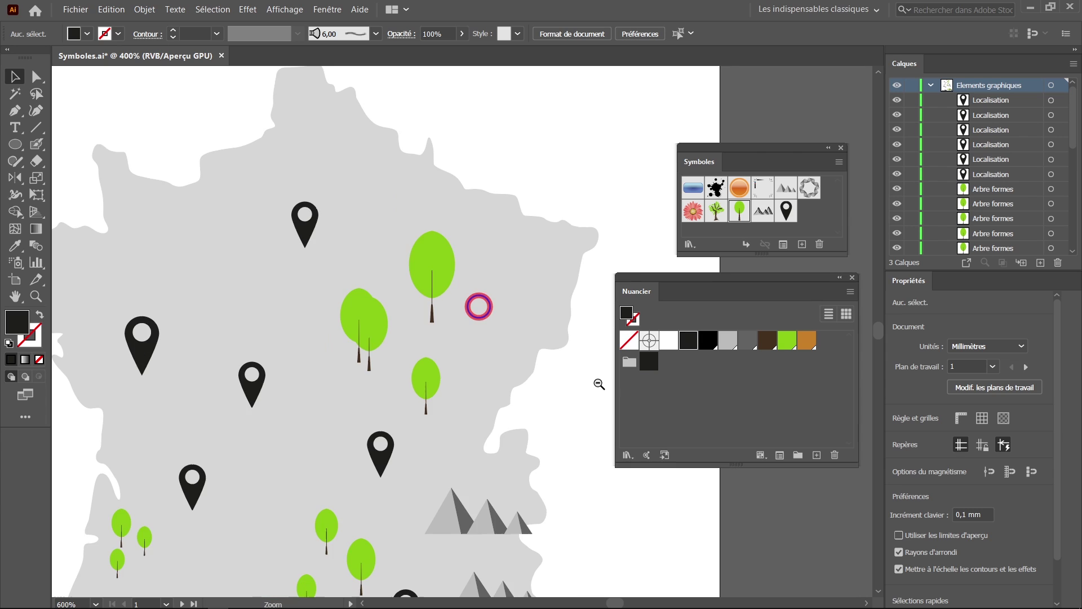
{"action": "left_click", "coordinate": [597, 382], "text": "ctrl+alt"}
{"action": "left_click_drag", "start_coordinate": [597, 382], "coordinate": [580, 345]}
{"action": "left_click", "coordinate": [602, 295], "text": "ctrl"}
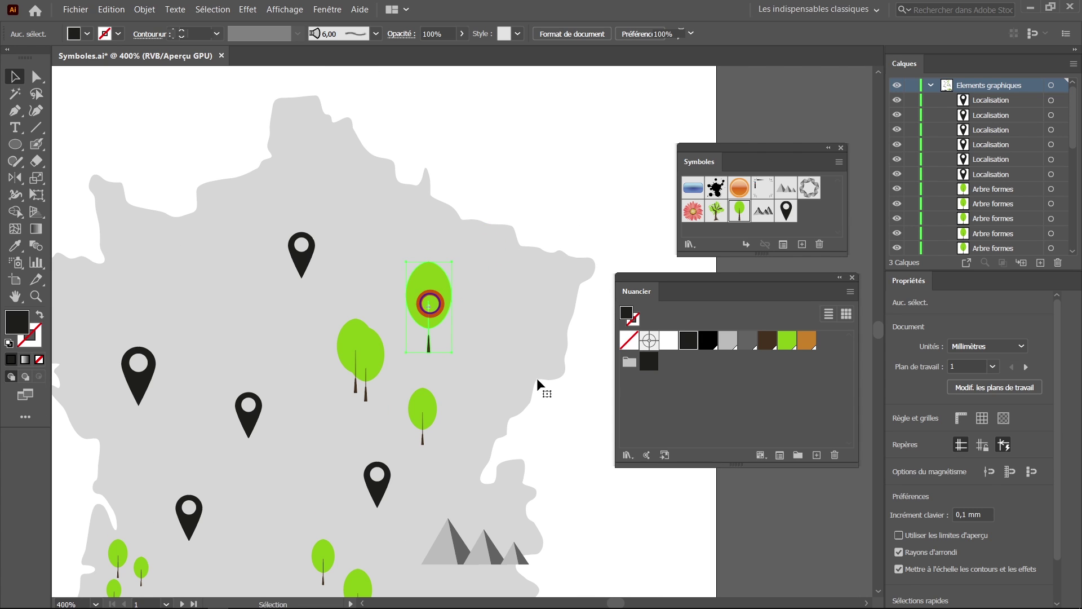
{"action": "left_click", "coordinate": [425, 302]}
{"action": "mouse_move", "coordinate": [428, 262]}
{"action": "left_mouse_down"}
{"action": "mouse_move", "coordinate": [430, 108]}
{"action": "mouse_move", "coordinate": [429, 312]}
{"action": "mouse_move", "coordinate": [429, 148]}
{"action": "mouse_move", "coordinate": [435, 263]}
{"action": "left_mouse_up"}
{"action": "left_click", "coordinate": [499, 280]}
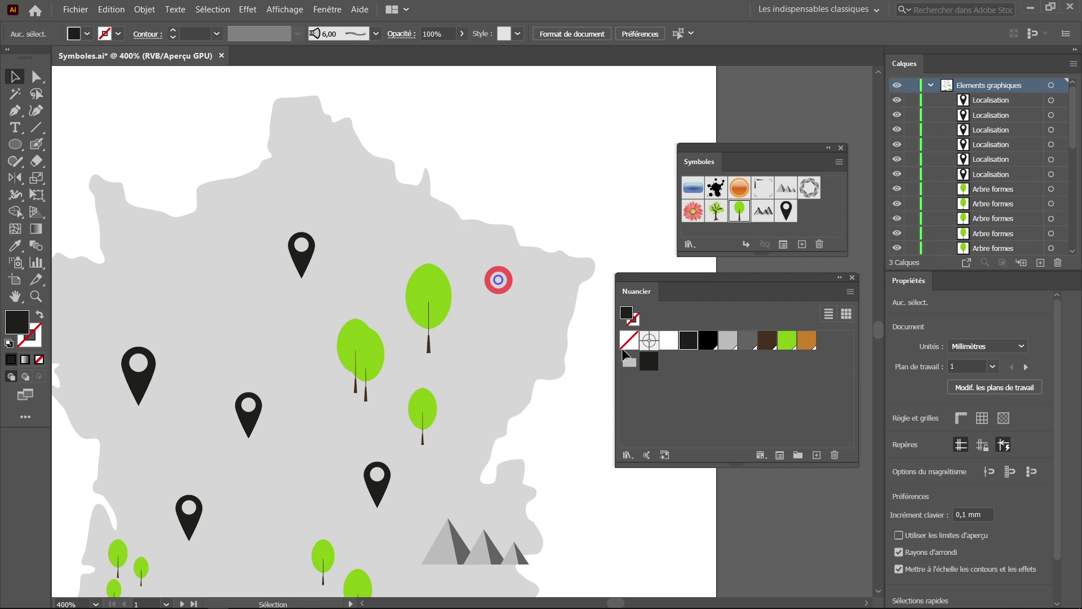
Draw a rounded rectangle about 19.1 by 5.7 mm in the empty area above the map.
{"action": "left_click_drag", "start_coordinate": [591, 343], "coordinate": [526, 488]}
{"action": "left_click_drag", "start_coordinate": [504, 357], "coordinate": [523, 397]}
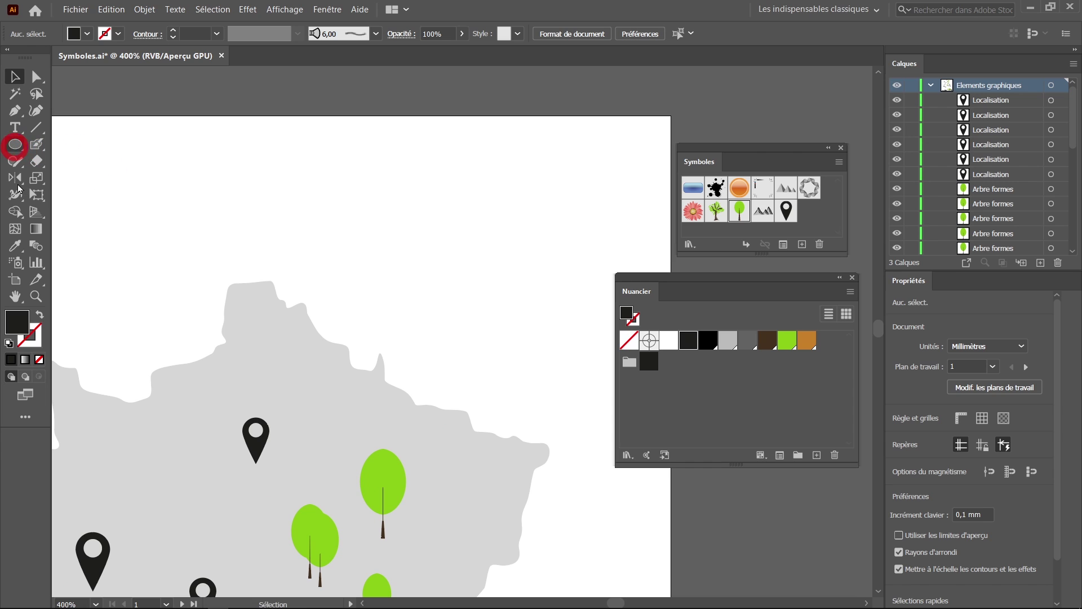
{"action": "left_click_drag", "start_coordinate": [15, 145], "coordinate": [39, 160]}
{"action": "left_click_drag", "start_coordinate": [269, 173], "coordinate": [484, 242]}
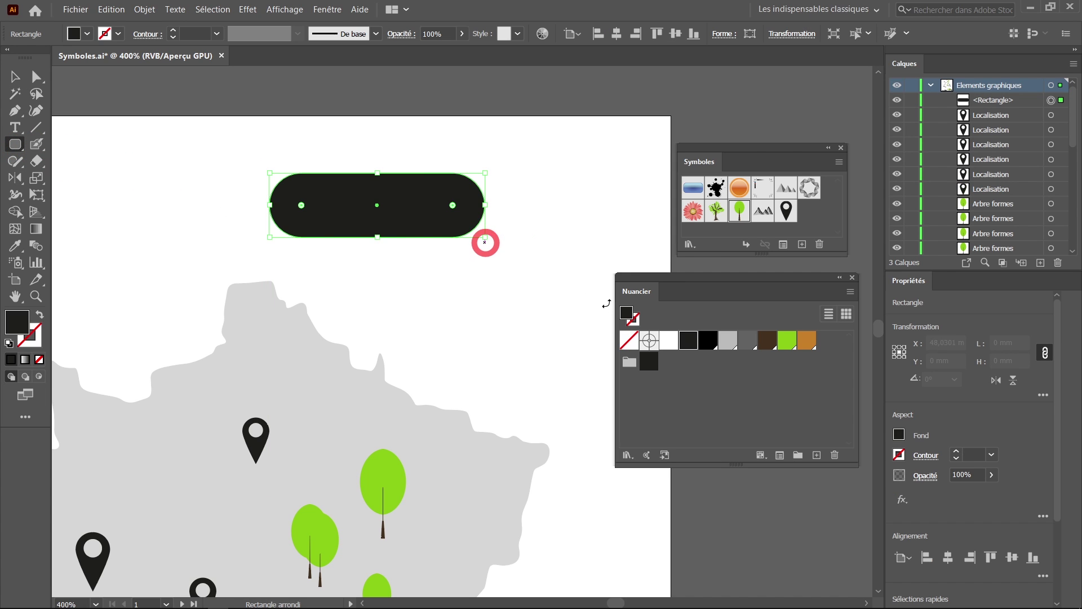
{"action": "left_click", "coordinate": [20, 79]}
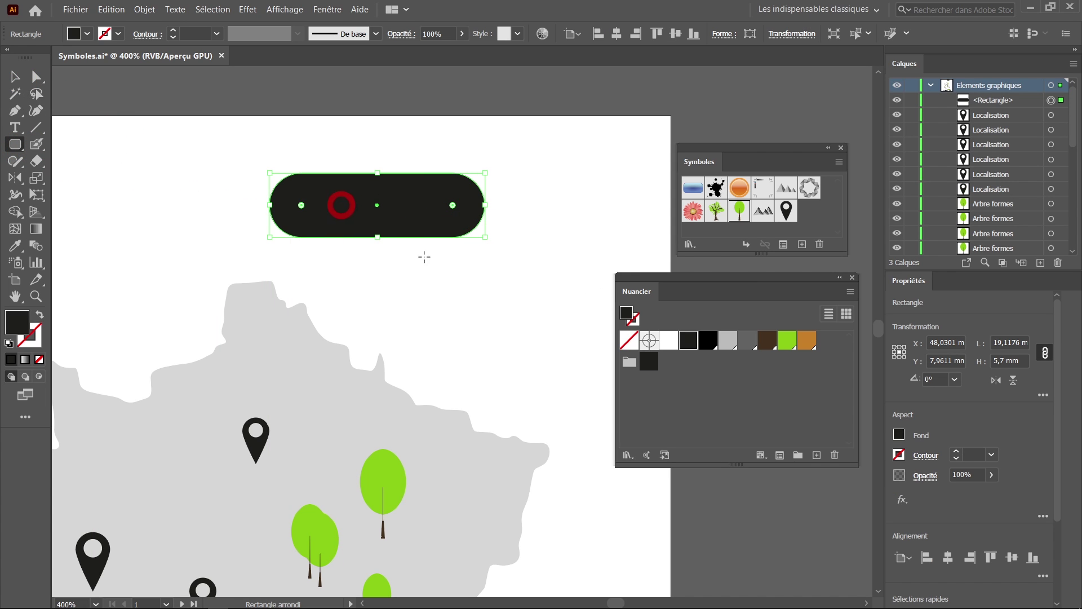
Reduce the corner radius of the rounded rectangle and fill it with the orange-brown swatch.
{"action": "mouse_move", "coordinate": [301, 205]}
{"action": "left_mouse_down"}
{"action": "mouse_move", "coordinate": [277, 179]}
{"action": "mouse_move", "coordinate": [290, 191]}
{"action": "left_mouse_up"}
{"action": "left_click", "coordinate": [807, 340]}
{"action": "left_click", "coordinate": [15, 76]}
{"action": "left_click", "coordinate": [355, 157]}
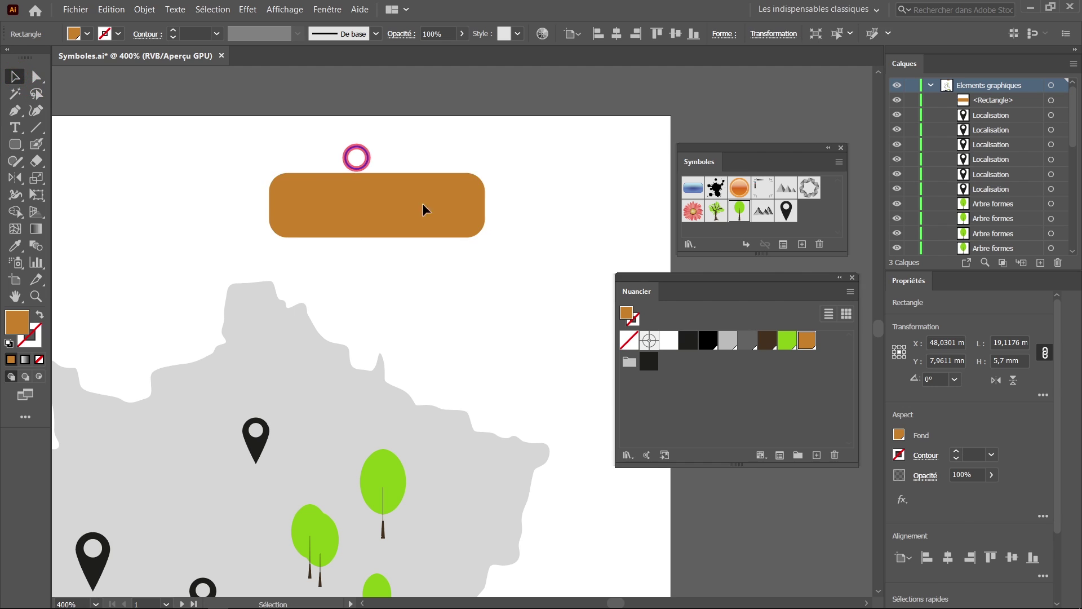
Make the orange-brown rounded rectangle a static symbol with export type Graphique and 9-slice scaling guides enabled.
{"action": "left_click_drag", "start_coordinate": [398, 211], "coordinate": [790, 215]}
{"action": "left_click", "coordinate": [543, 352]}
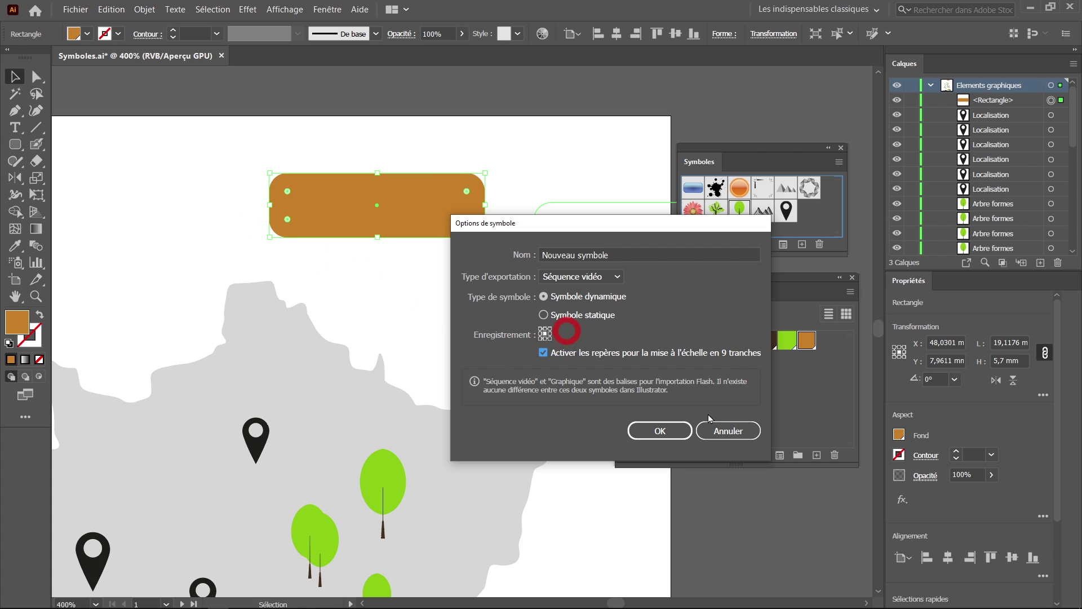
{"action": "left_click", "coordinate": [581, 276]}
{"action": "left_click", "coordinate": [569, 309]}
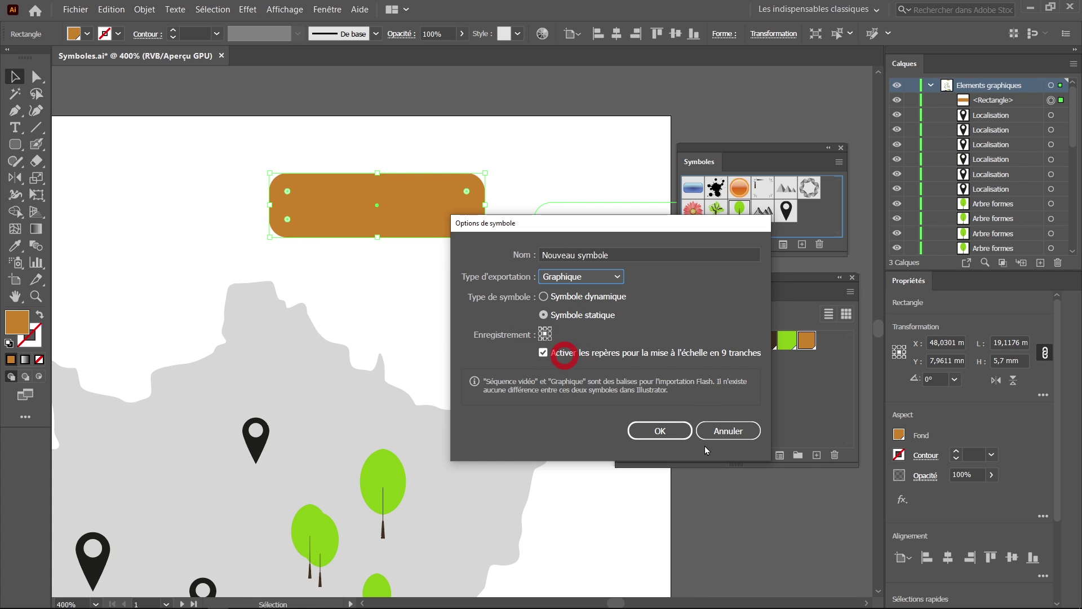
{"action": "left_click", "coordinate": [660, 430]}
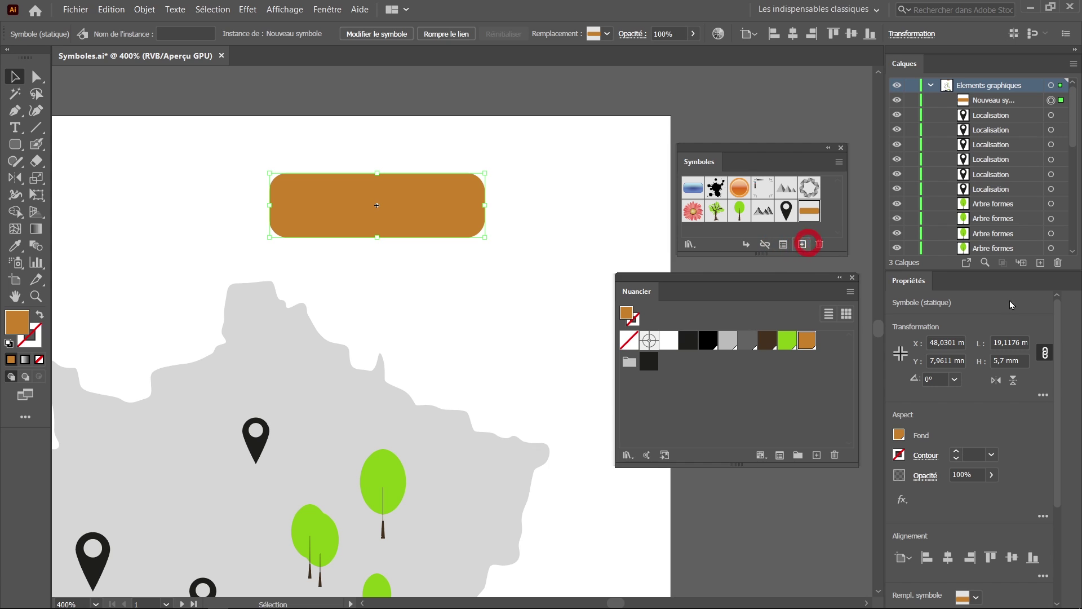
Open the new rectangle symbol's definition and move both vertical 9-slice guides outward towards its rounded ends.
{"action": "double_click", "coordinate": [809, 211]}
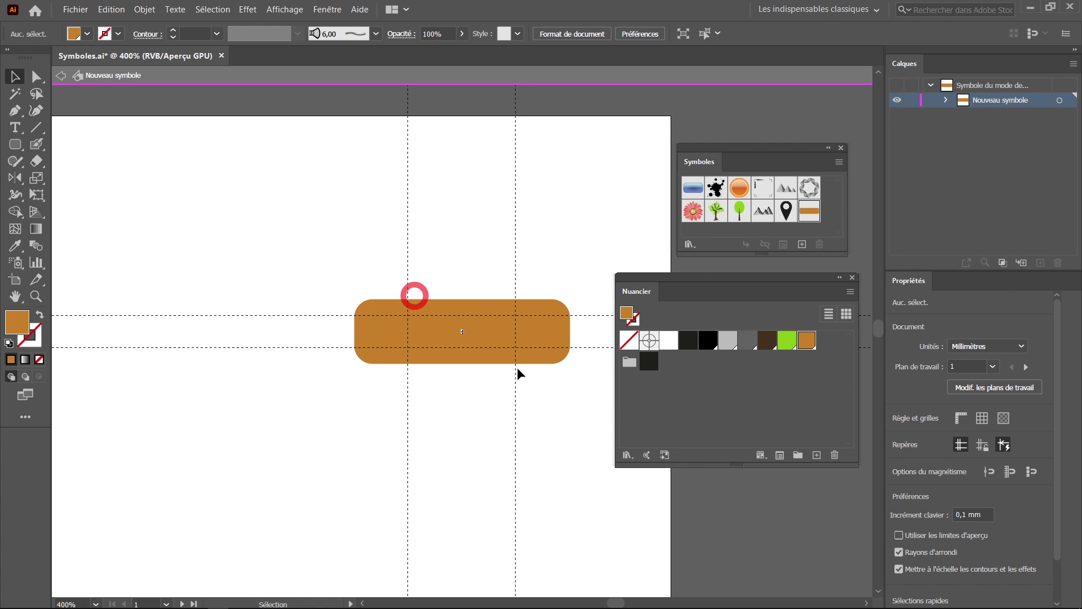
{"action": "left_click_drag", "start_coordinate": [408, 292], "coordinate": [392, 289]}
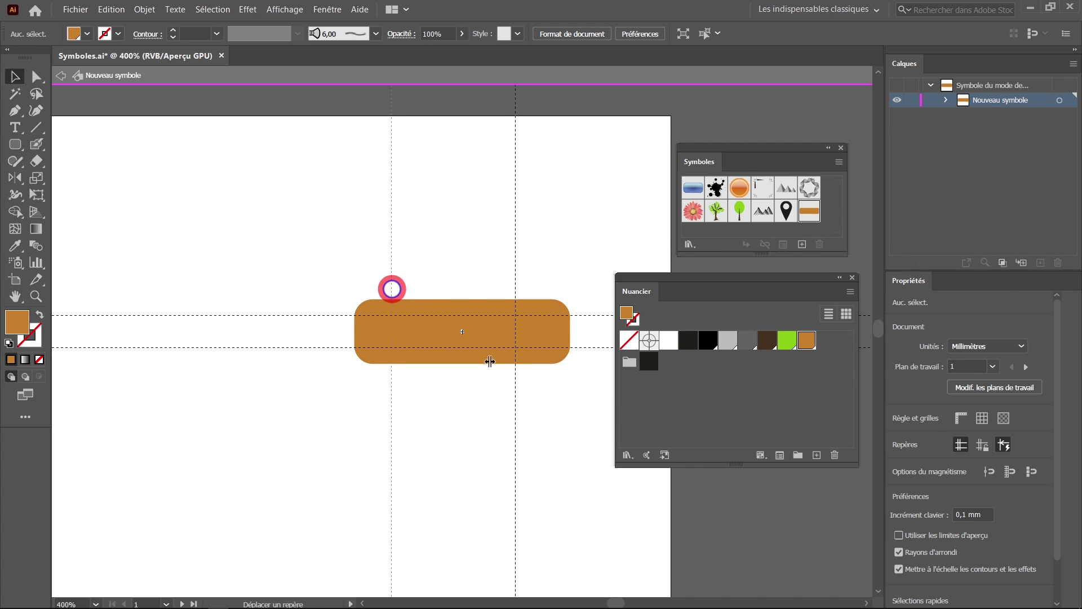
{"action": "left_click_drag", "start_coordinate": [514, 367], "coordinate": [545, 369]}
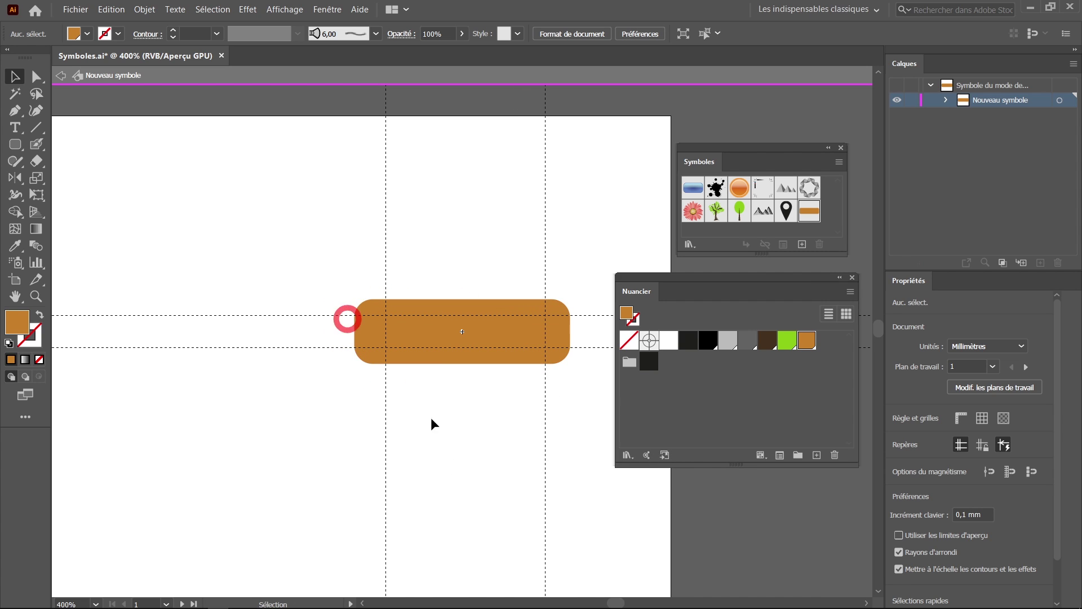
Leave the rectangle symbol's definition and stretch its placed instance outward on both sides to about 42.5 mm wide.
{"action": "double_click", "coordinate": [525, 93]}
{"action": "left_click", "coordinate": [417, 231]}
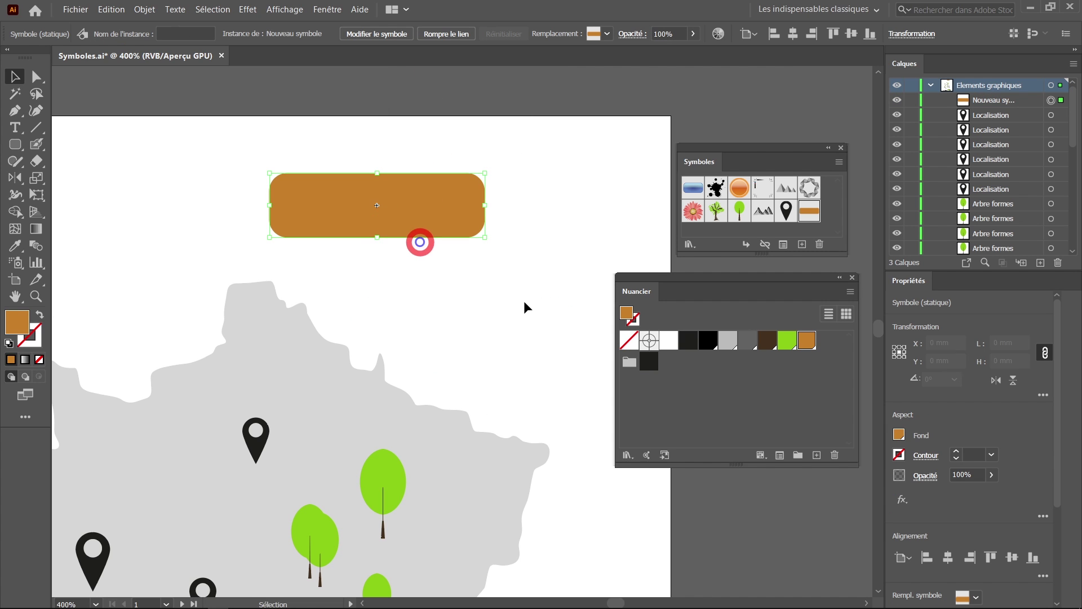
{"action": "left_click_drag", "start_coordinate": [271, 205], "coordinate": [121, 205]}
{"action": "left_click_drag", "start_coordinate": [485, 205], "coordinate": [601, 205]}
Disable the 9-slice scaling guides in the orange-brown rectangle symbol's options.
{"action": "left_click", "coordinate": [783, 244]}
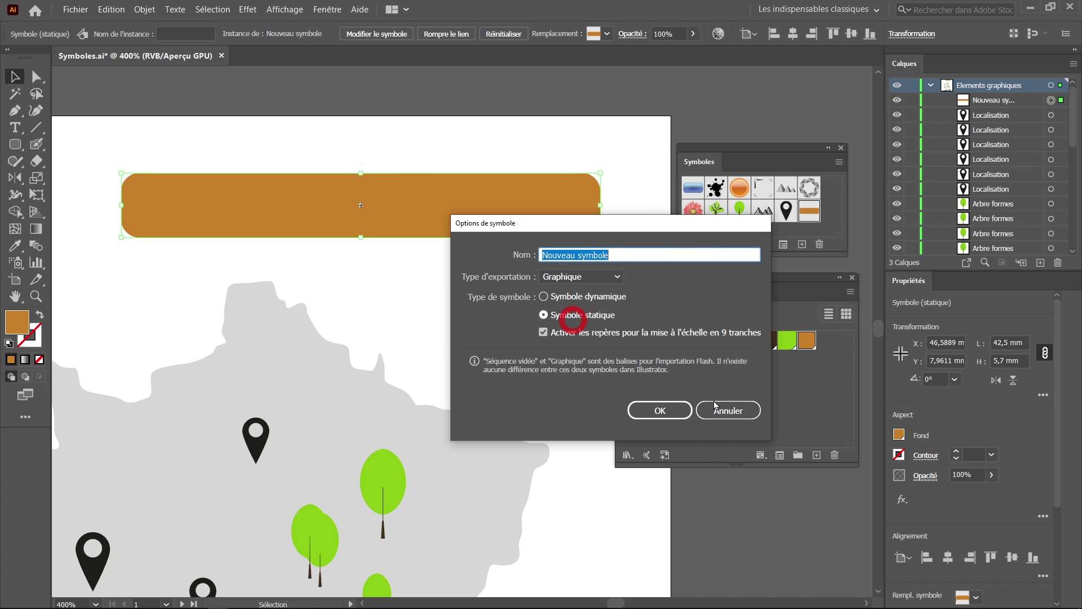
{"action": "left_click", "coordinate": [548, 334]}
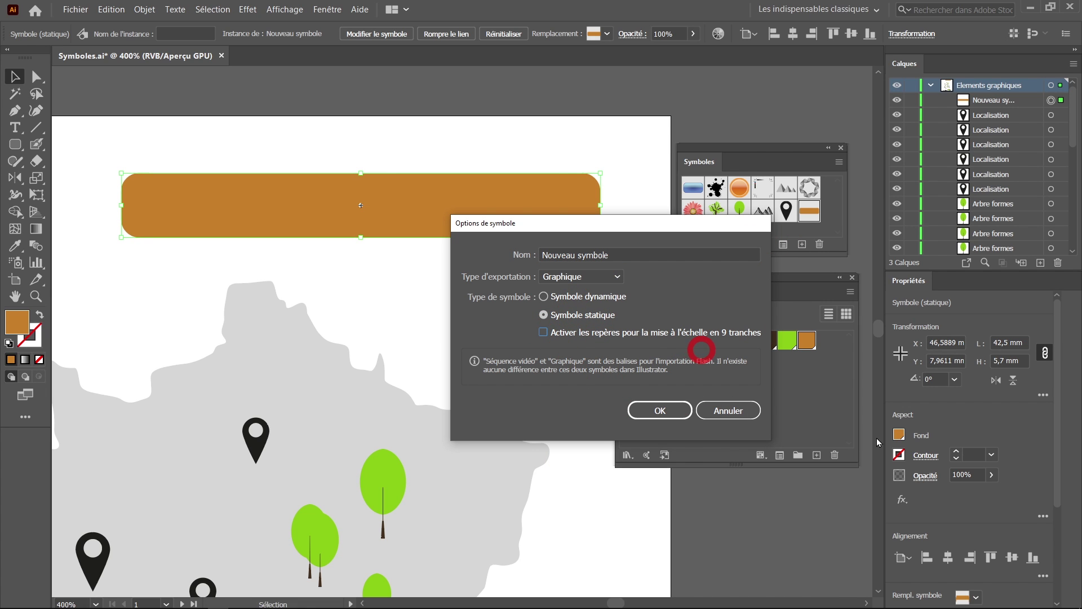
{"action": "left_click", "coordinate": [671, 409]}
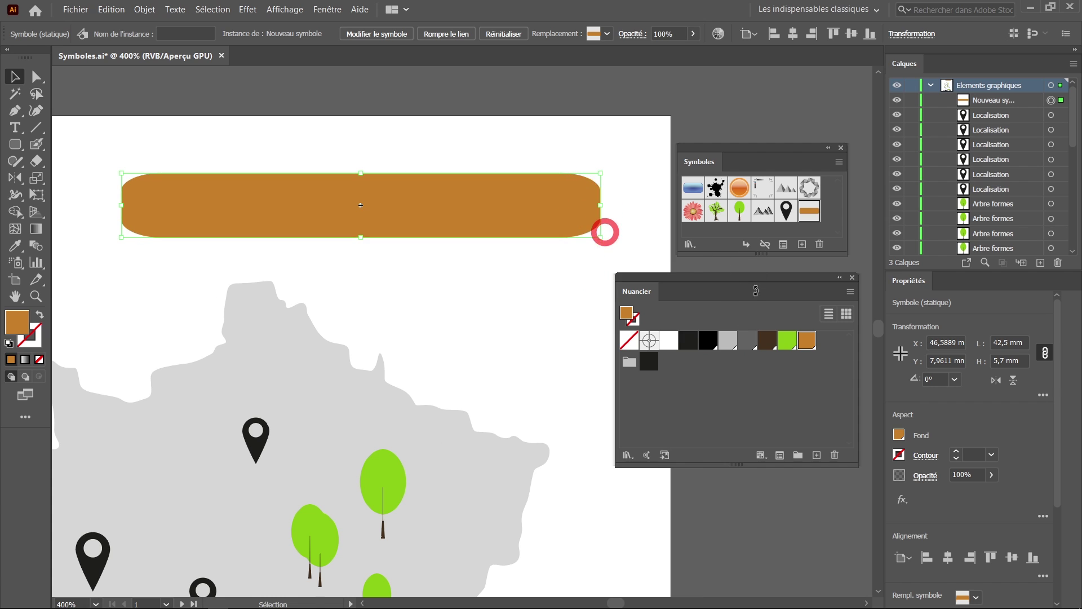
Make the green sweater group on the second artboard a dynamic symbol named Sweat.
{"action": "left_click", "coordinate": [379, 246]}
{"action": "left_click", "coordinate": [379, 247], "text": "ctrl+alt"}
{"action": "left_click", "coordinate": [408, 283], "text": "ctrl+alt"}
{"action": "left_click_drag", "start_coordinate": [431, 329], "coordinate": [421, 317]}
{"action": "left_click_drag", "start_coordinate": [526, 395], "coordinate": [445, 311]}
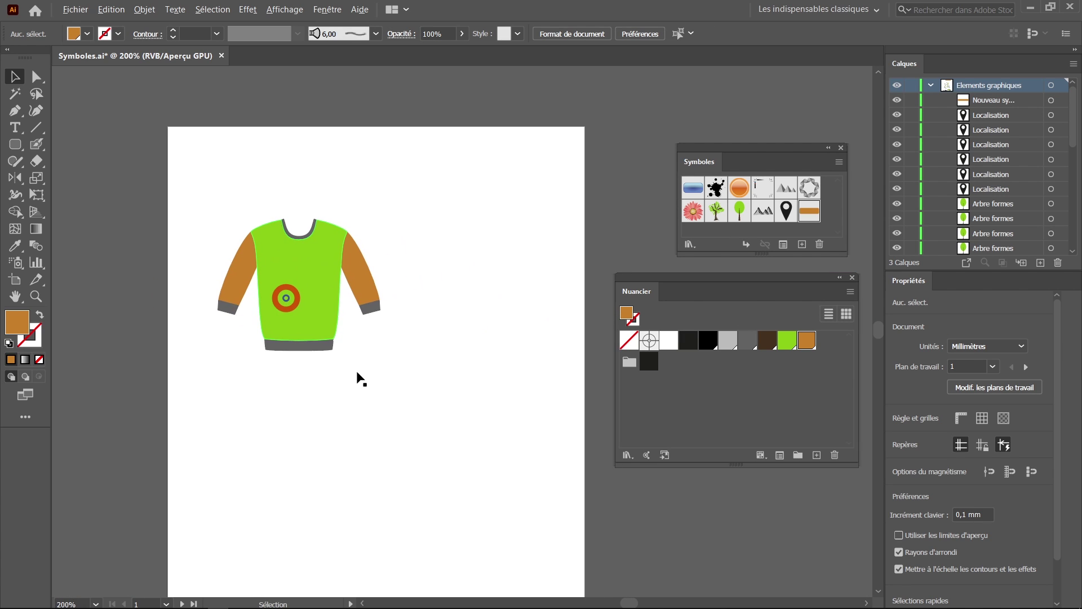
{"action": "left_click_drag", "start_coordinate": [151, 178], "coordinate": [188, 226]}
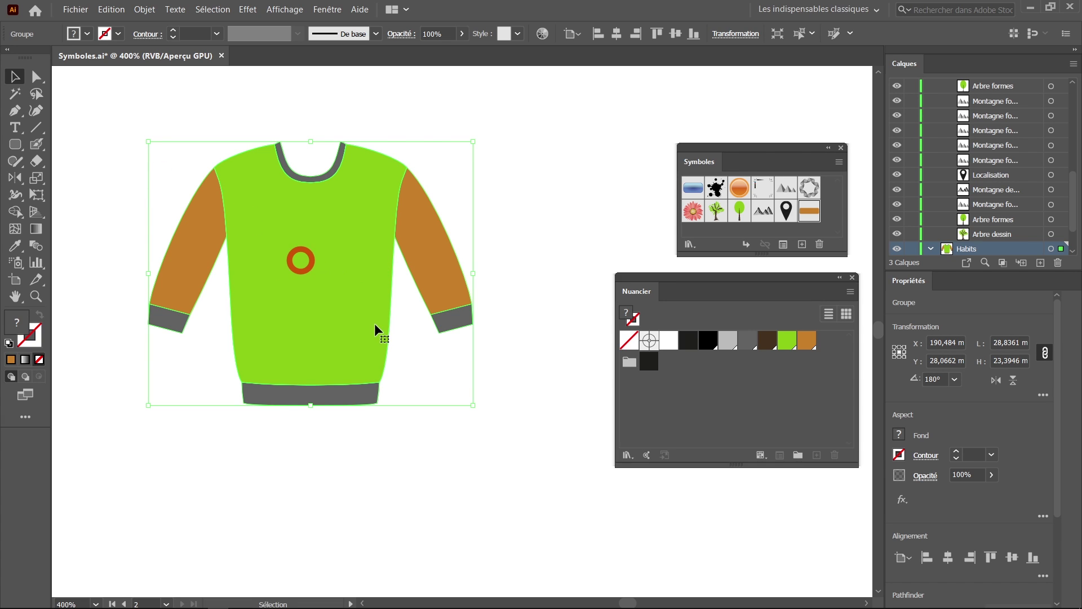
{"action": "left_click_drag", "start_coordinate": [374, 331], "coordinate": [1030, 278]}
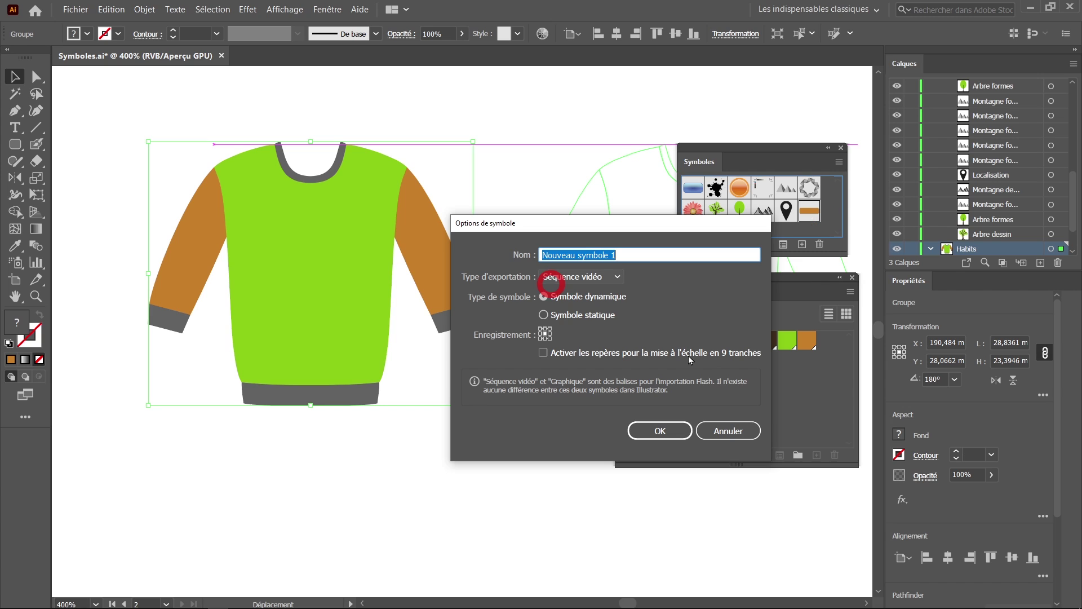
{"action": "type", "text": "Sweat"}
{"action": "key", "text": "Return"}
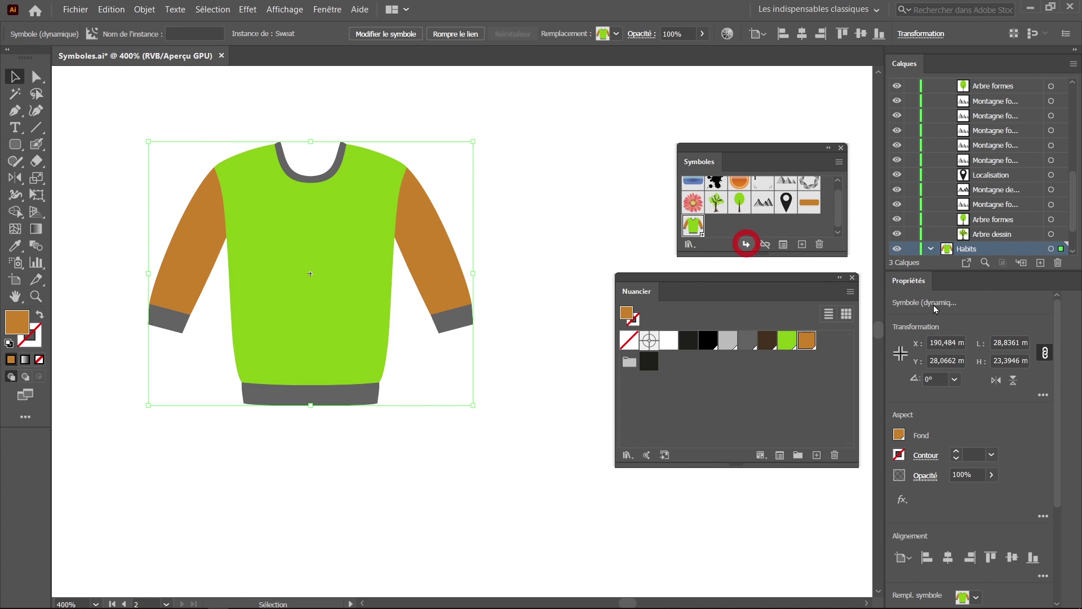
Set the Sweat symbol's export type to Graphique.
{"action": "left_click", "coordinate": [783, 244]}
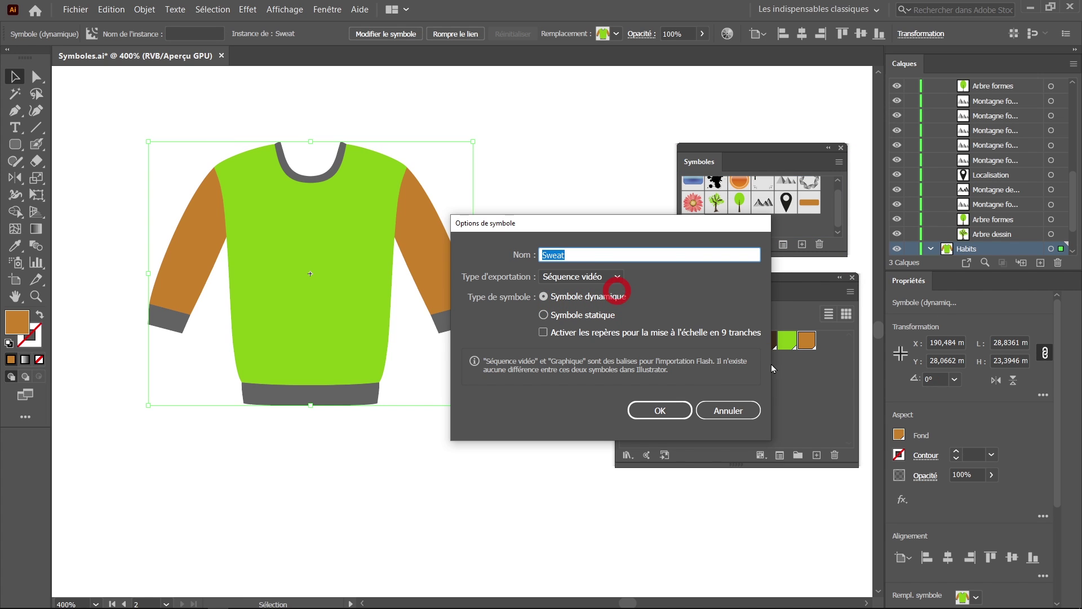
{"action": "left_click", "coordinate": [611, 276]}
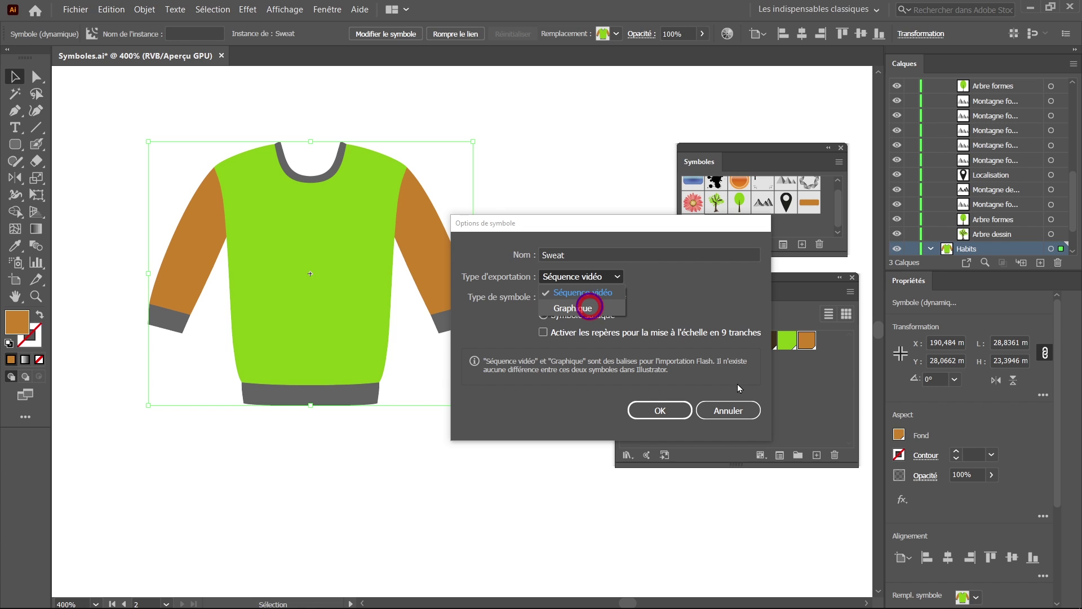
{"action": "left_click", "coordinate": [586, 308]}
{"action": "left_click", "coordinate": [672, 410]}
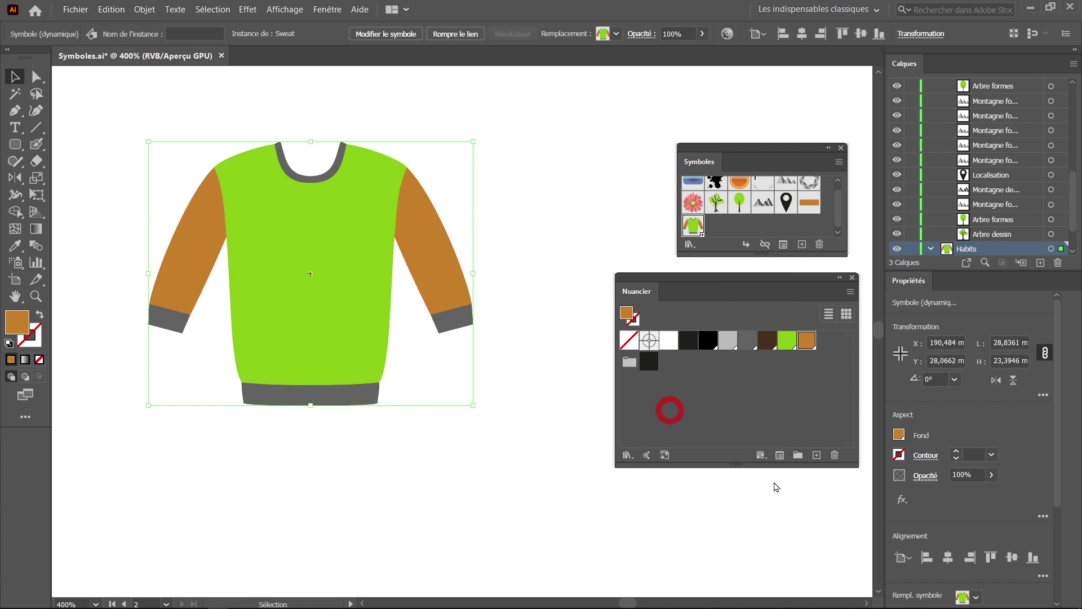
Duplicate the sweater instance directly below the original.
{"action": "key", "text": "ctrl+minus"}
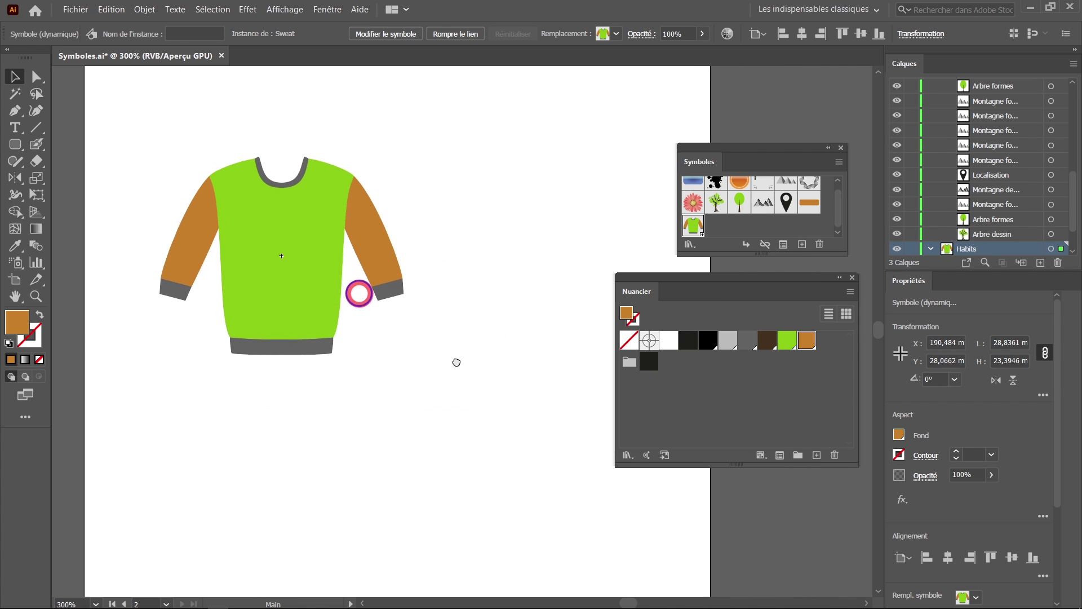
{"action": "left_click_drag", "start_coordinate": [338, 232], "coordinate": [339, 457]}
{"action": "left_click", "coordinate": [473, 401]}
{"action": "left_click_drag", "start_coordinate": [473, 401], "coordinate": [482, 342]}
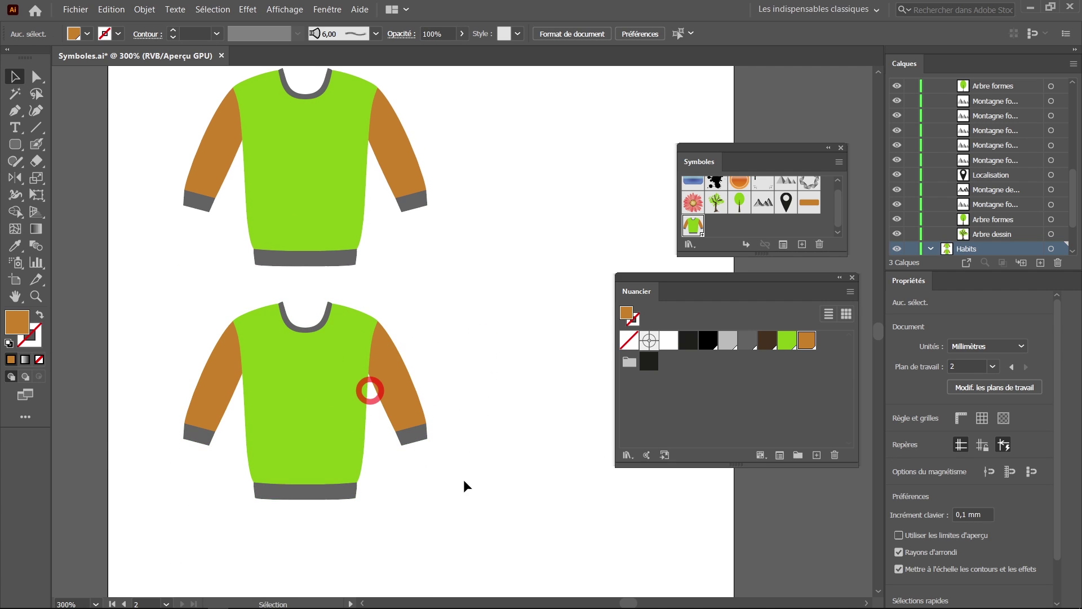
{"action": "left_click_drag", "start_coordinate": [565, 373], "coordinate": [561, 416]}
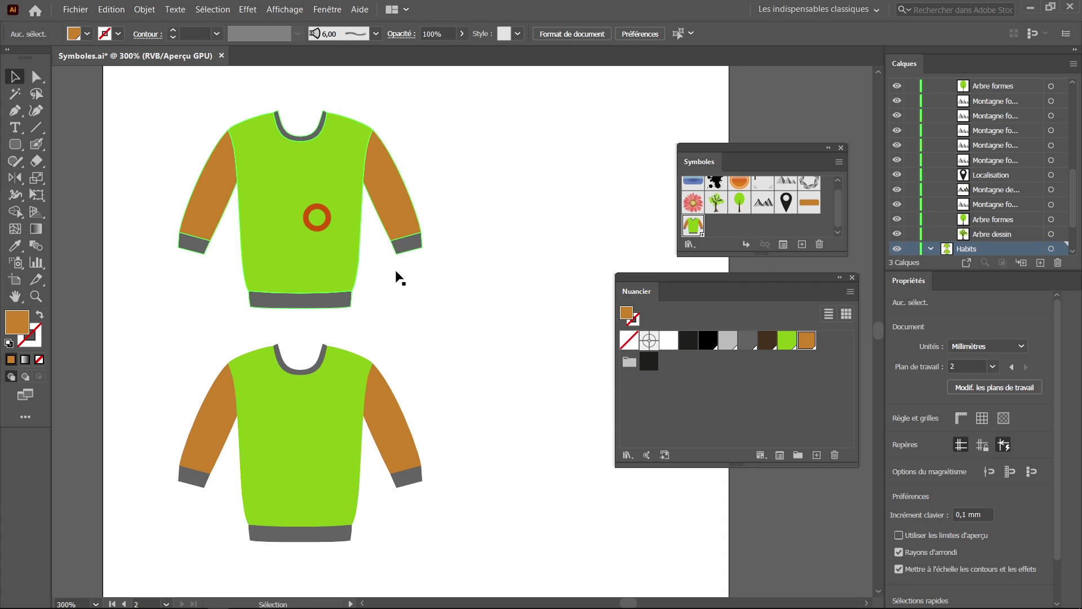
Fill only the body of the lower sweater instance with the dark grey swatch.
{"action": "left_click", "coordinate": [36, 76]}
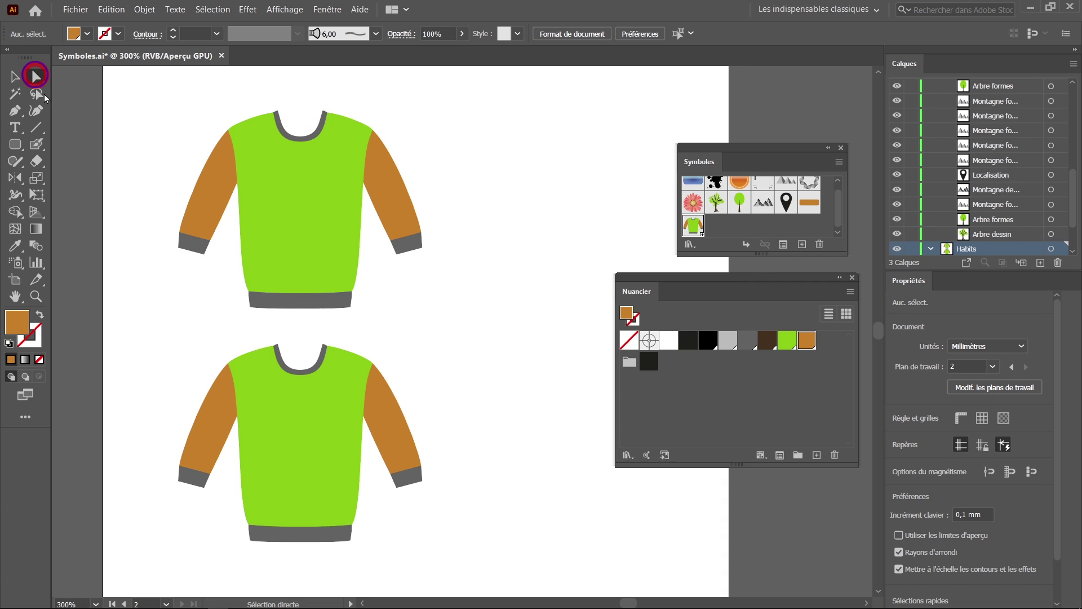
{"action": "left_click", "coordinate": [368, 546]}
{"action": "mouse_move", "coordinate": [368, 546]}
{"action": "left_mouse_down"}
{"action": "mouse_move", "coordinate": [309, 440]}
{"action": "mouse_move", "coordinate": [395, 527]}
{"action": "mouse_move", "coordinate": [419, 533]}
{"action": "left_mouse_up"}
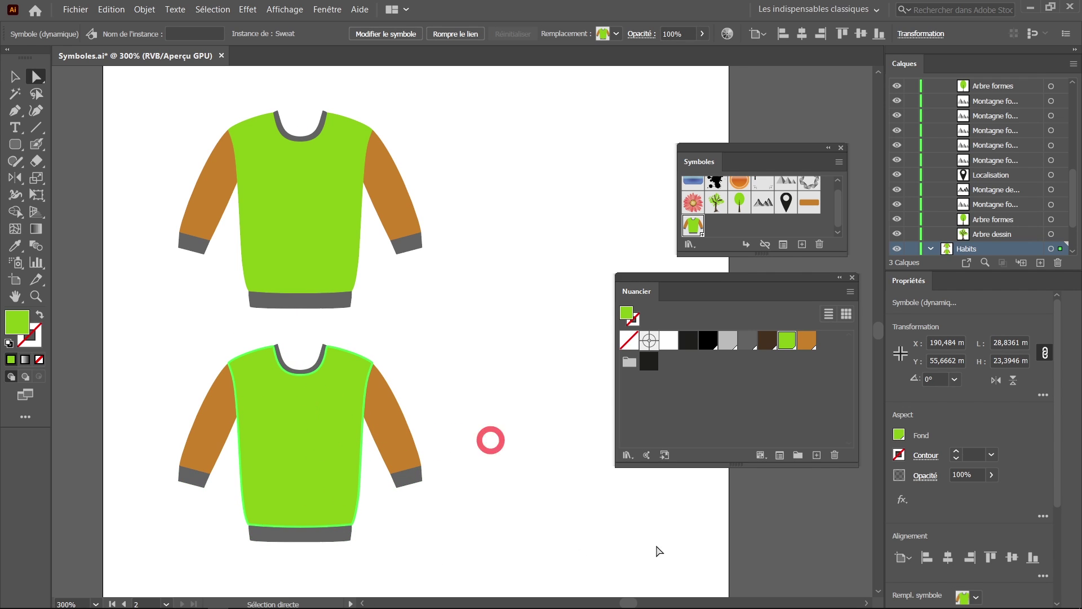
{"action": "left_click", "coordinate": [750, 341]}
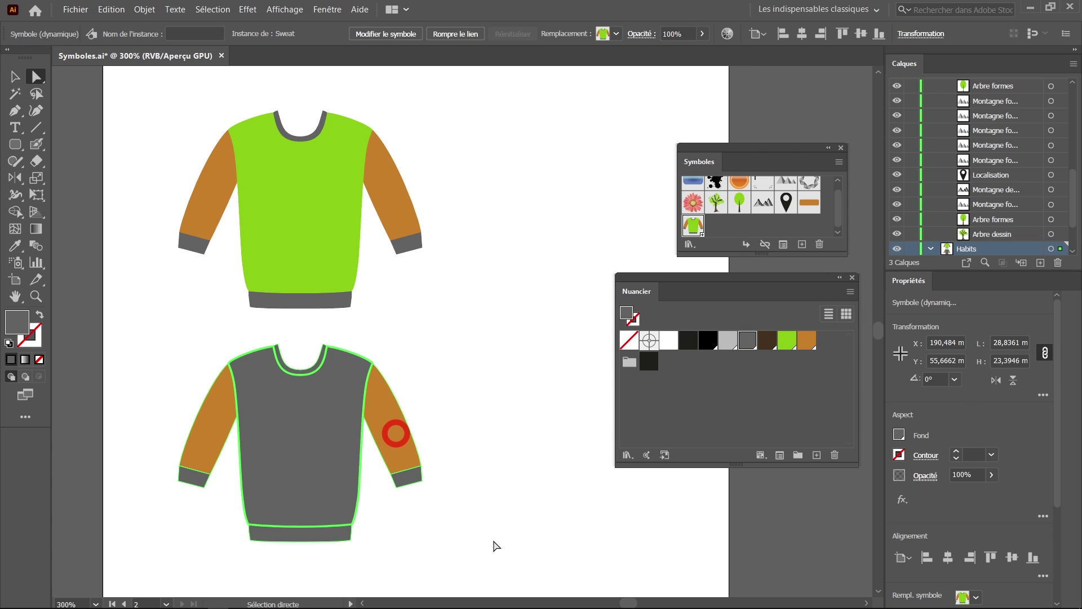
Fill both sleeves of the lower sweater instance with the light grey swatch and deselect it.
{"action": "left_click", "coordinate": [394, 433]}
{"action": "left_click", "coordinate": [223, 415], "text": "shift"}
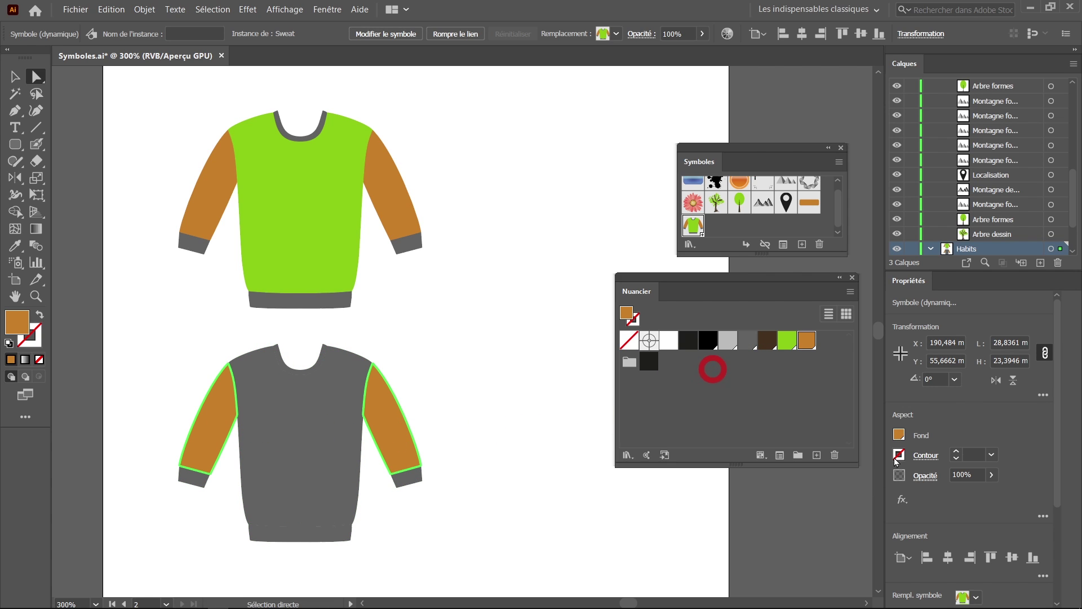
{"action": "left_click", "coordinate": [727, 340]}
{"action": "left_click", "coordinate": [540, 504]}
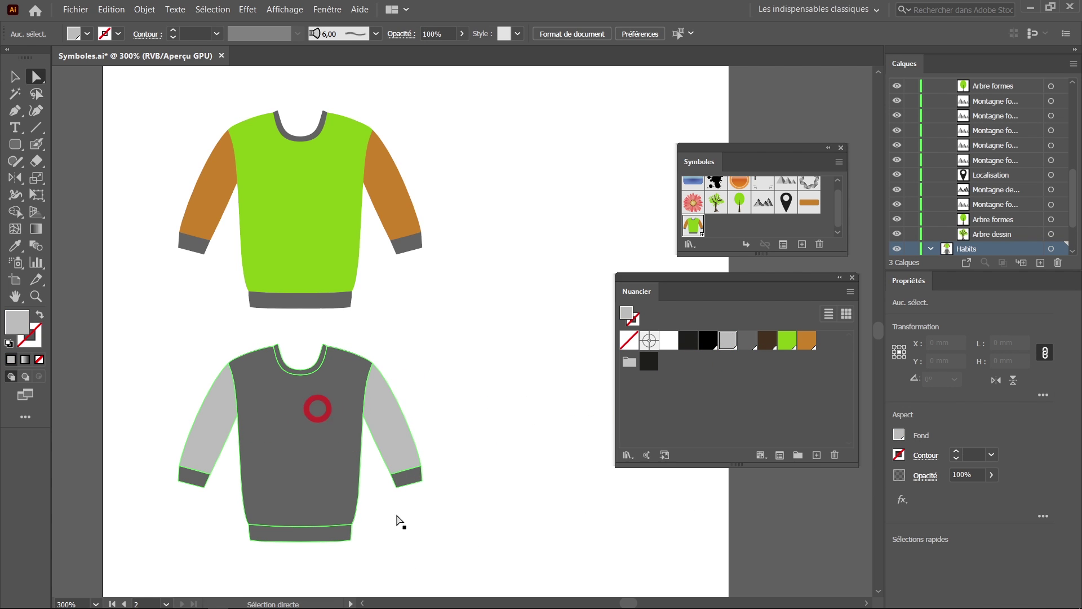
Duplicate the grey sweater to its right and fill the copy's body with the orange-brown swatch.
{"action": "left_click_drag", "start_coordinate": [411, 530], "coordinate": [510, 511]}
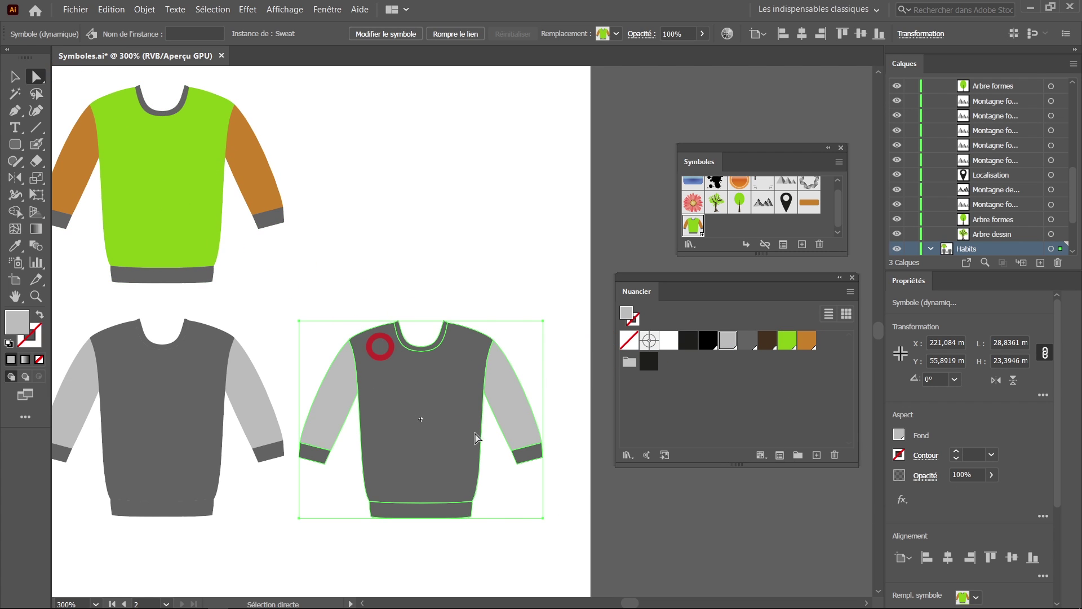
{"action": "left_click", "coordinate": [457, 378]}
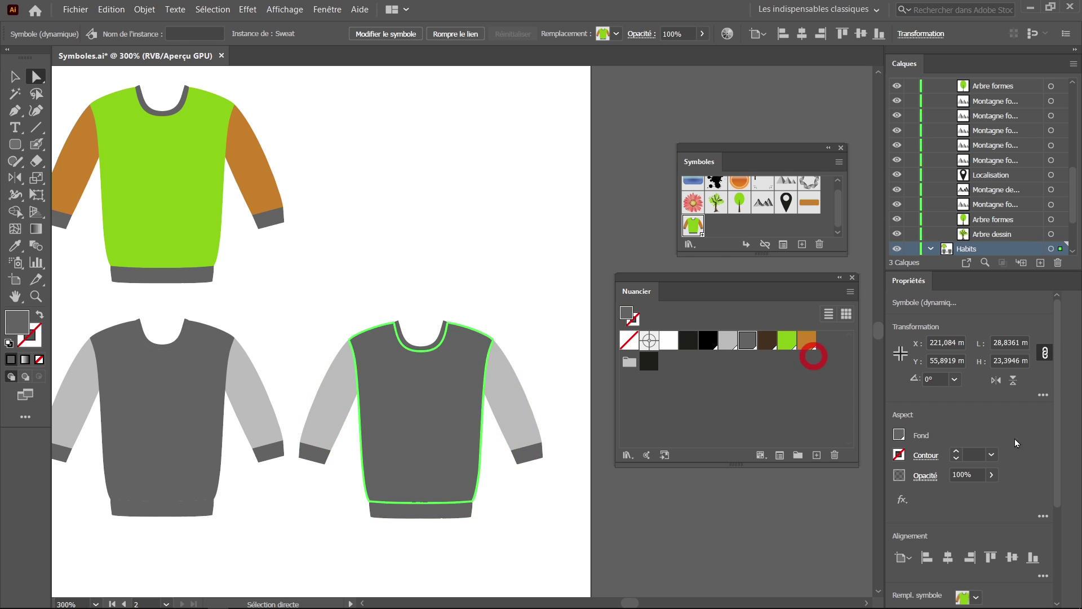
{"action": "left_click", "coordinate": [807, 343]}
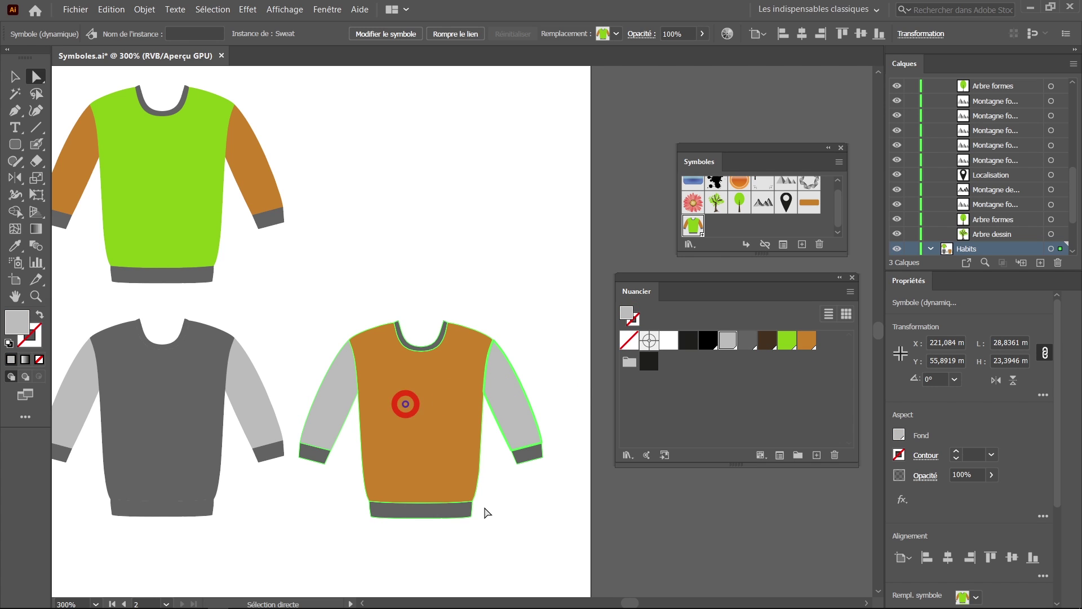
Fill both sleeves of the orange-brown sweater with the green swatch and deselect it.
{"action": "left_click", "coordinate": [338, 397]}
{"action": "left_click", "coordinate": [790, 343]}
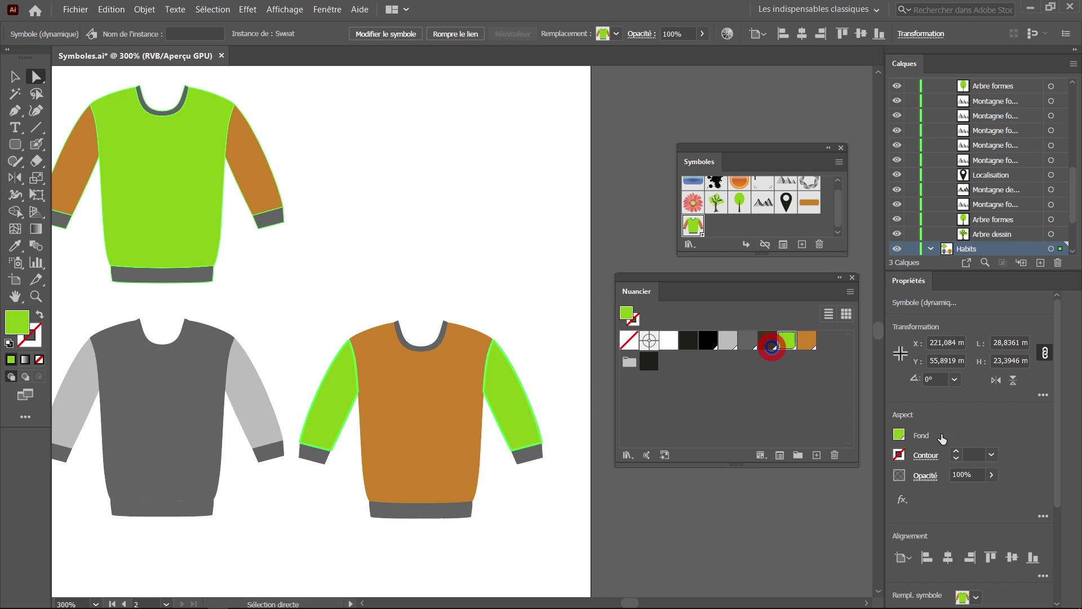
{"action": "left_click", "coordinate": [549, 291]}
{"action": "left_click_drag", "start_coordinate": [396, 298], "coordinate": [455, 323]}
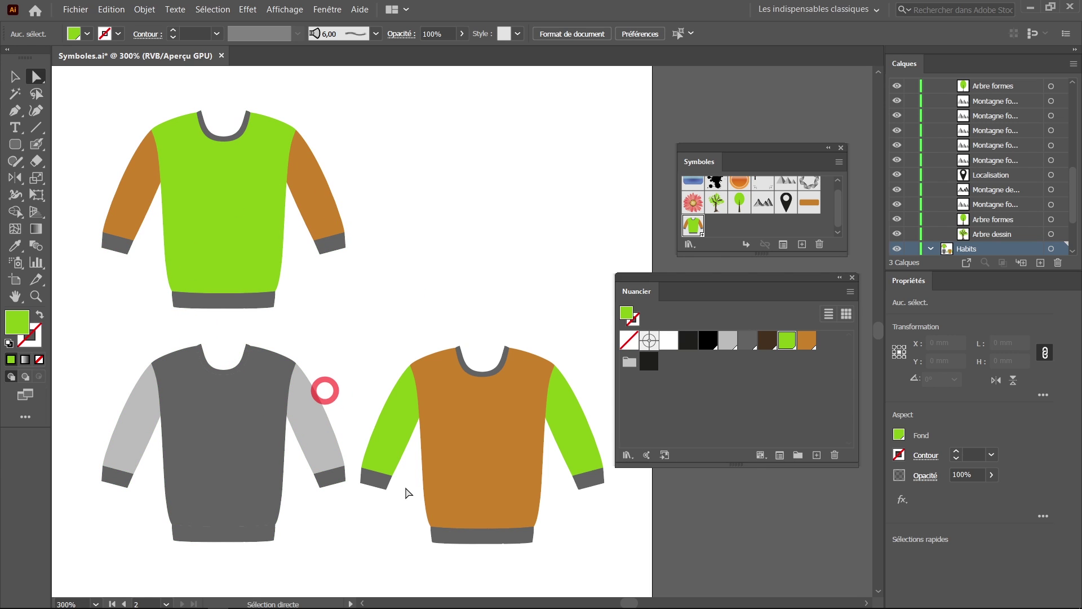
Open the Sweat symbol's definition for editing from the orange-brown sweater instance.
{"action": "left_click", "coordinate": [499, 379]}
{"action": "key", "text": "ctrl+shift+a"}
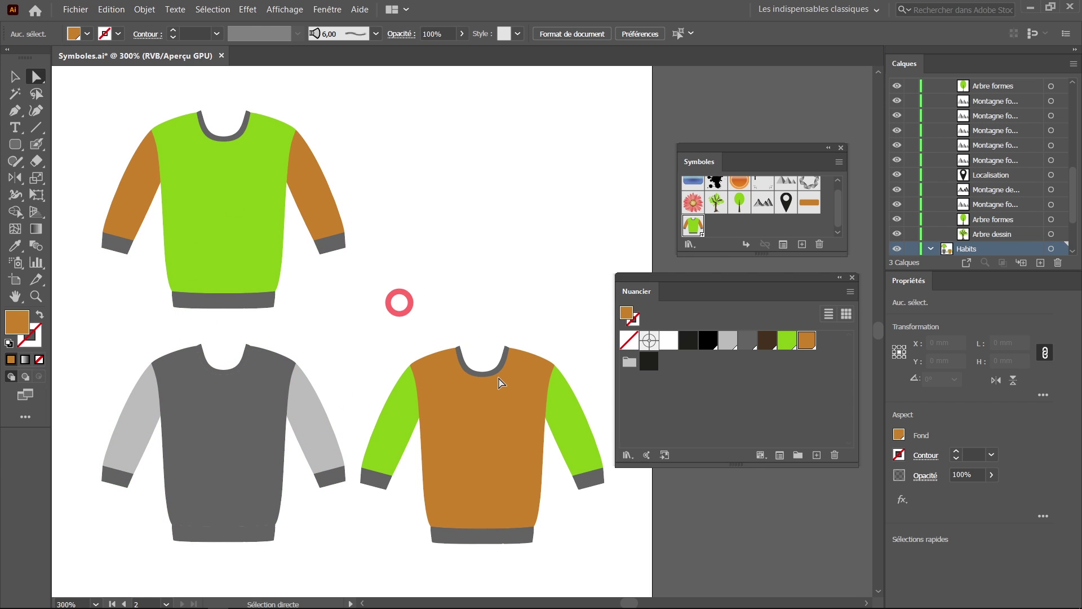
{"action": "left_click_drag", "start_coordinate": [302, 308], "coordinate": [582, 590]}
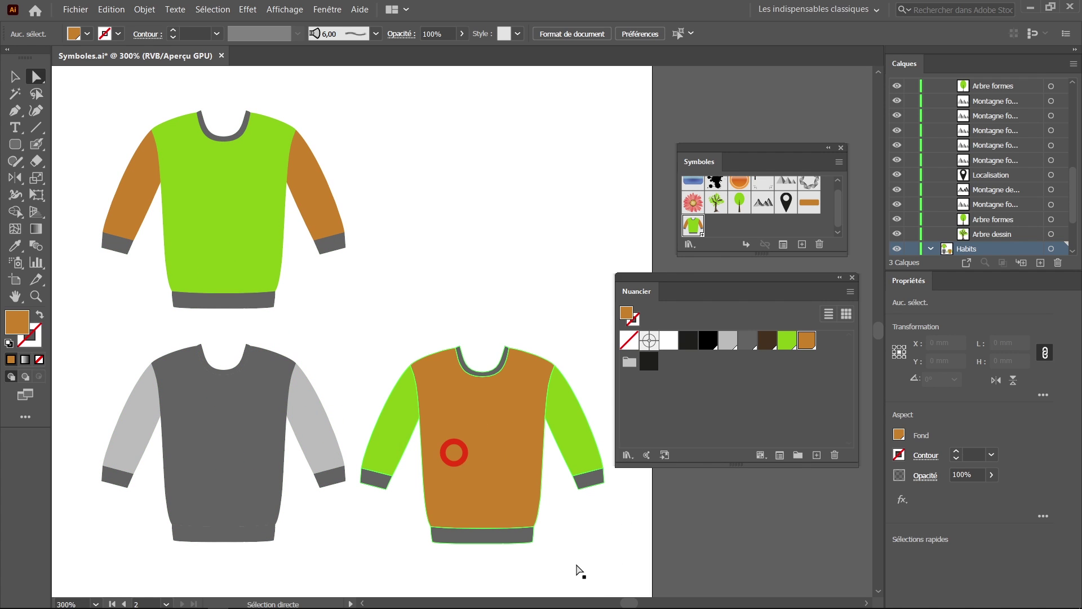
{"action": "left_click", "coordinate": [16, 76]}
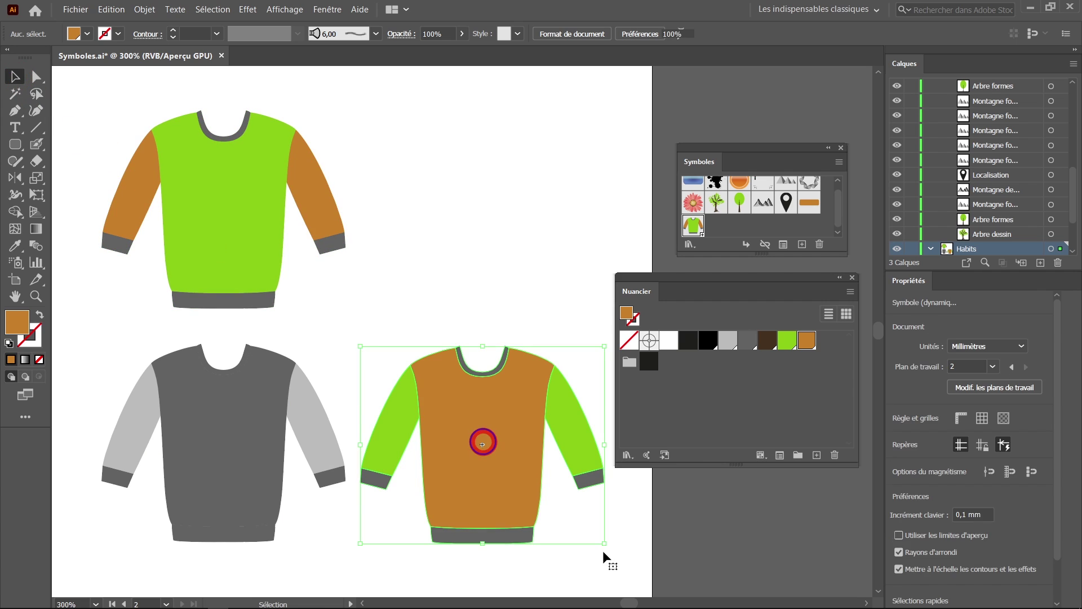
{"action": "double_click", "coordinate": [483, 444]}
{"action": "left_click", "coordinate": [606, 336]}
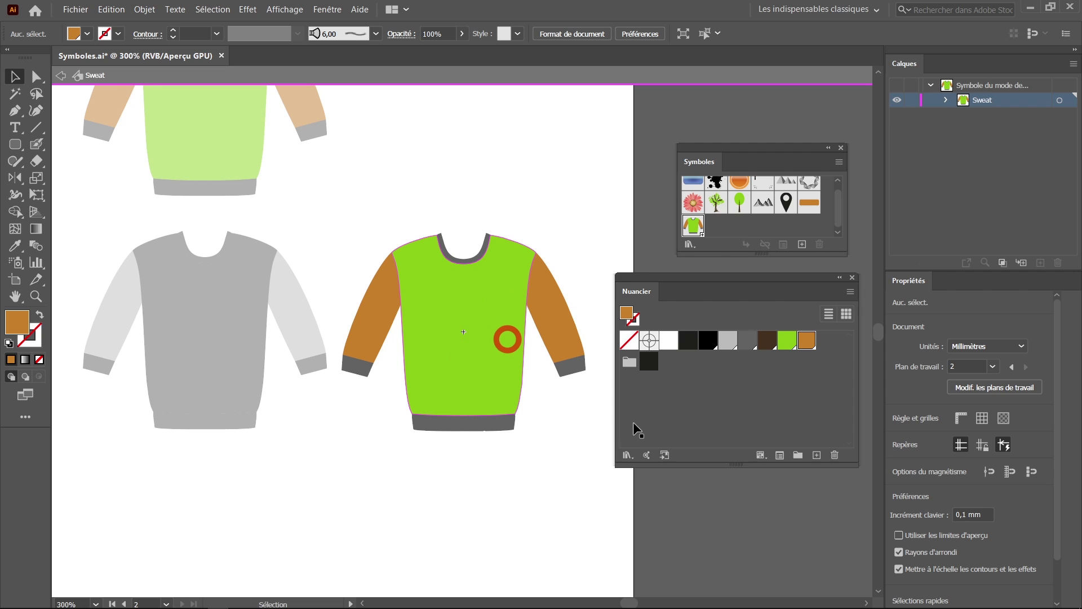
Lengthen the sweater by moving its hem anchor points straight down about 6 mm, and leave the symbol's definition.
{"action": "left_click", "coordinate": [36, 76]}
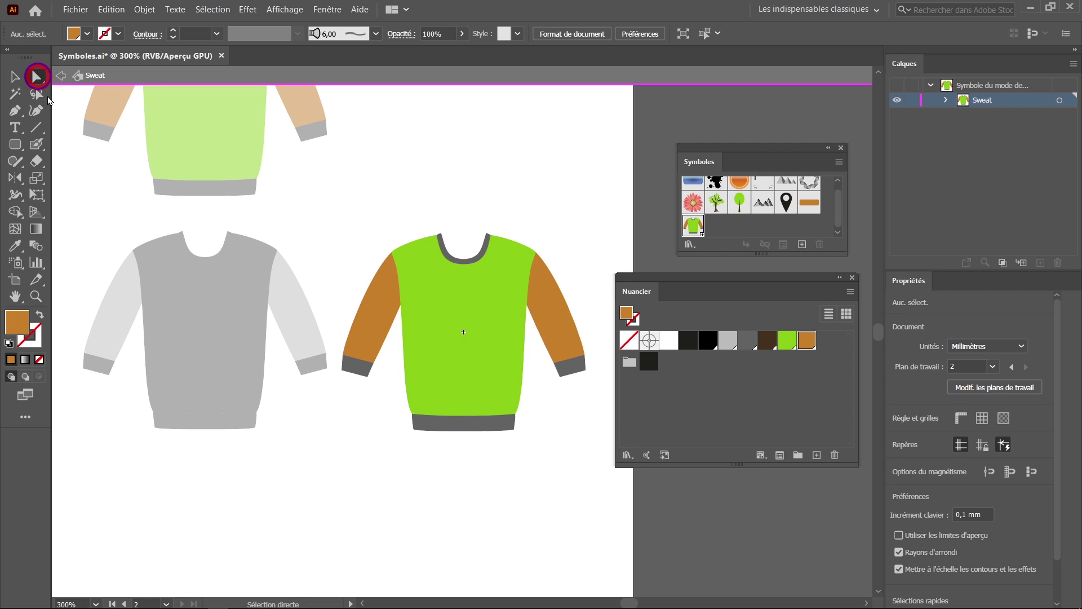
{"action": "left_click_drag", "start_coordinate": [394, 395], "coordinate": [555, 468]}
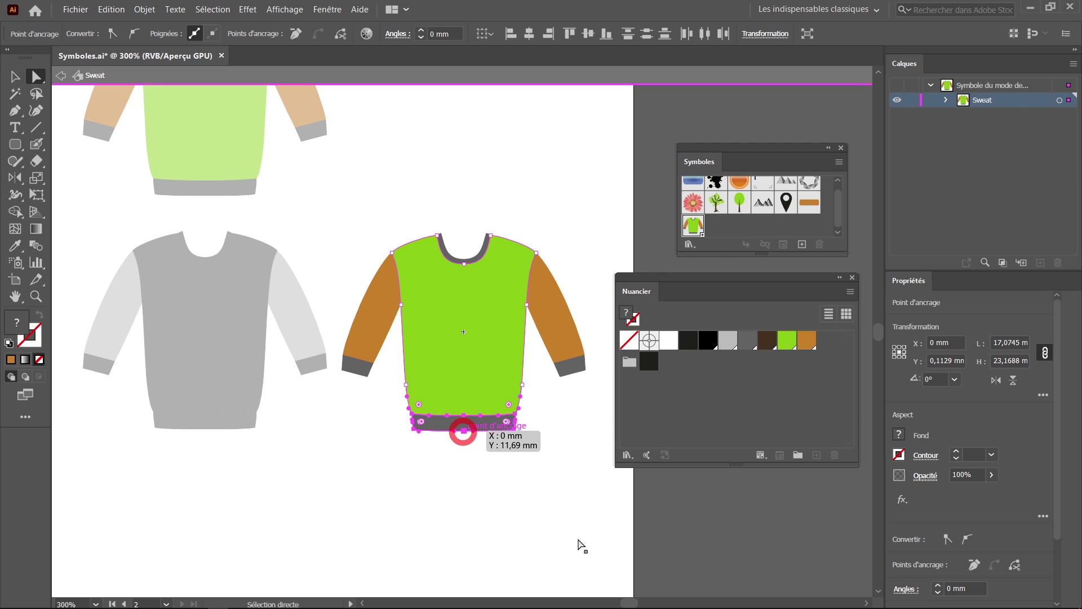
{"action": "left_click_drag", "start_coordinate": [464, 431], "coordinate": [464, 473]}
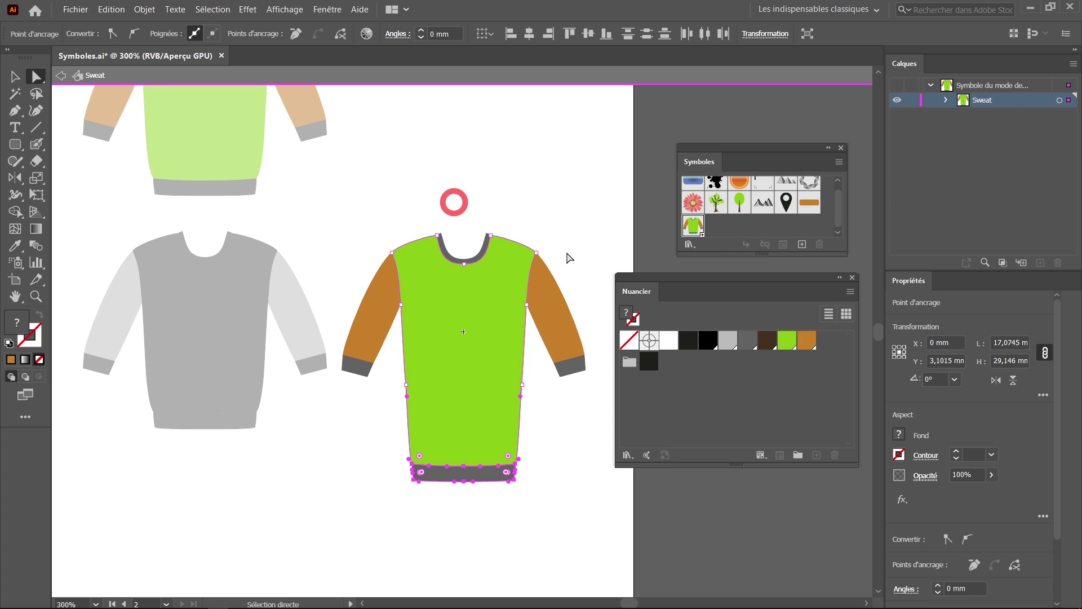
{"action": "double_click", "coordinate": [567, 254]}
{"action": "left_click", "coordinate": [307, 261]}
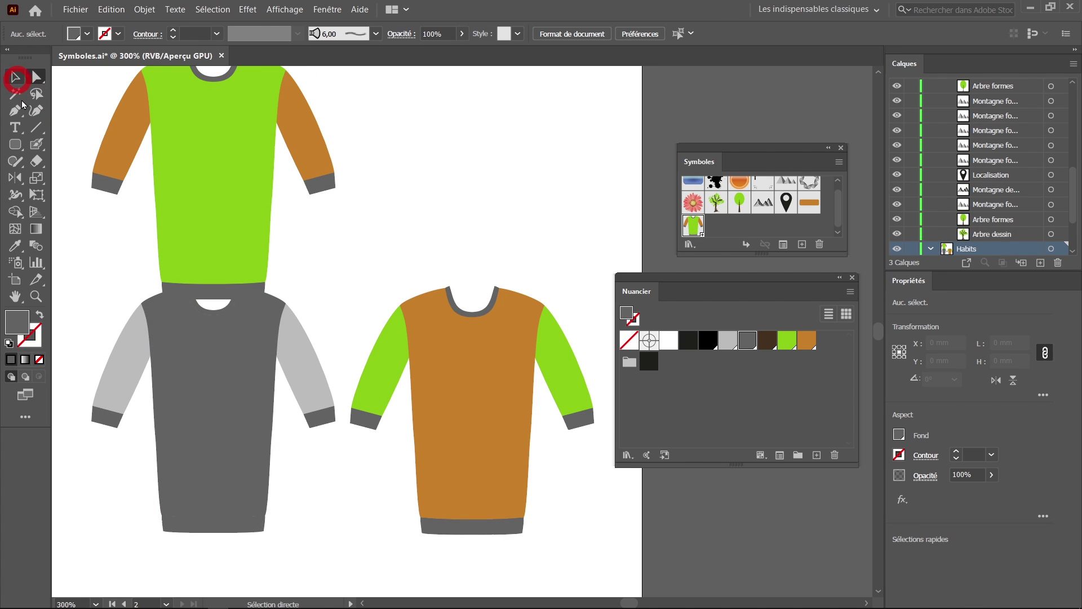
Move the grey sweater down until it clears the green one's hem, and select the orange-brown sweater.
{"action": "left_click", "coordinate": [15, 76]}
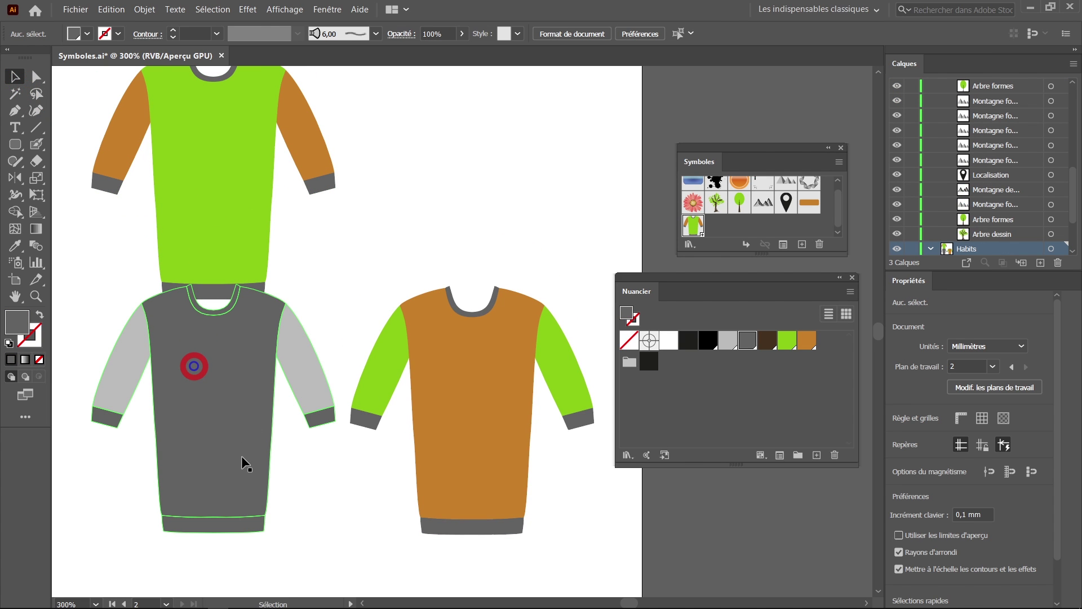
{"action": "left_click_drag", "start_coordinate": [241, 458], "coordinate": [241, 501]}
{"action": "key", "text": "ctrl+shift+a"}
{"action": "key", "text": "ctrl+minus"}
{"action": "left_click_drag", "start_coordinate": [430, 403], "coordinate": [442, 450]}
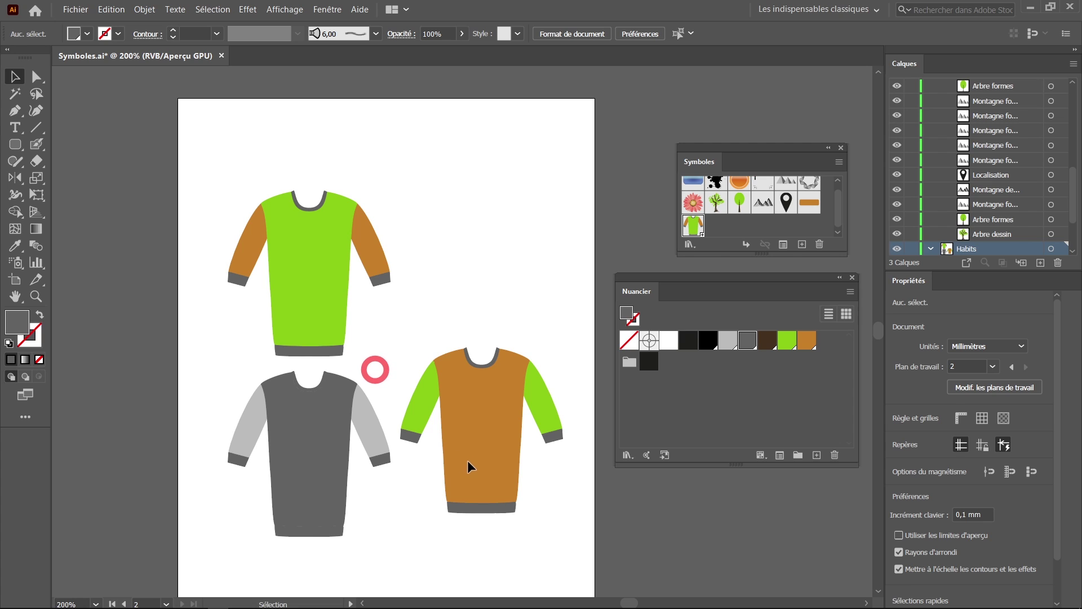
{"action": "left_click", "coordinate": [481, 423]}
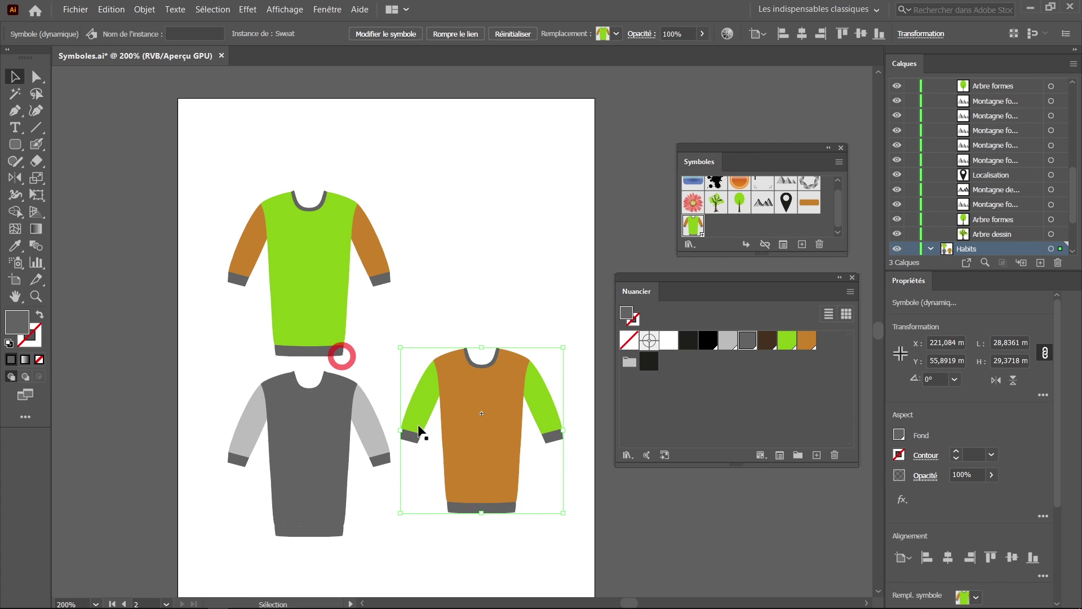
{"action": "left_click", "coordinate": [330, 327]}
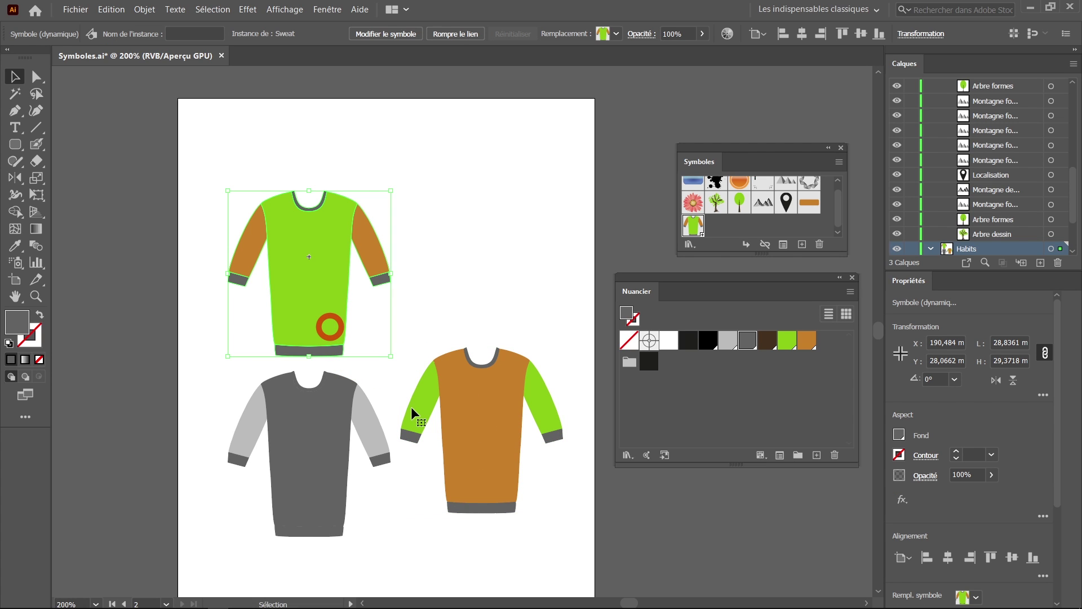
{"action": "left_click", "coordinate": [324, 427]}
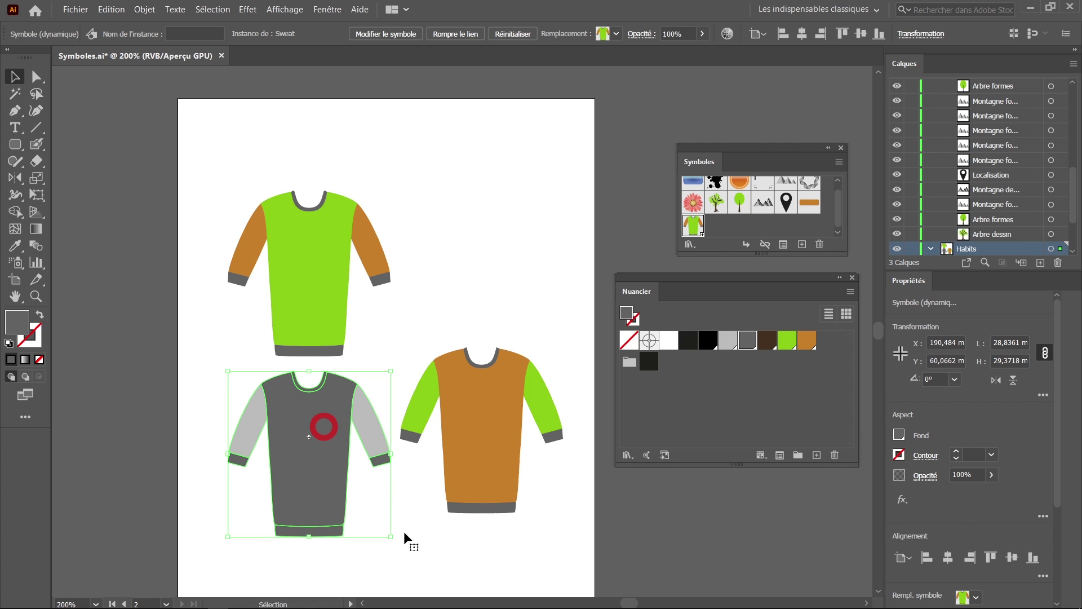
{"action": "left_click", "coordinate": [481, 401]}
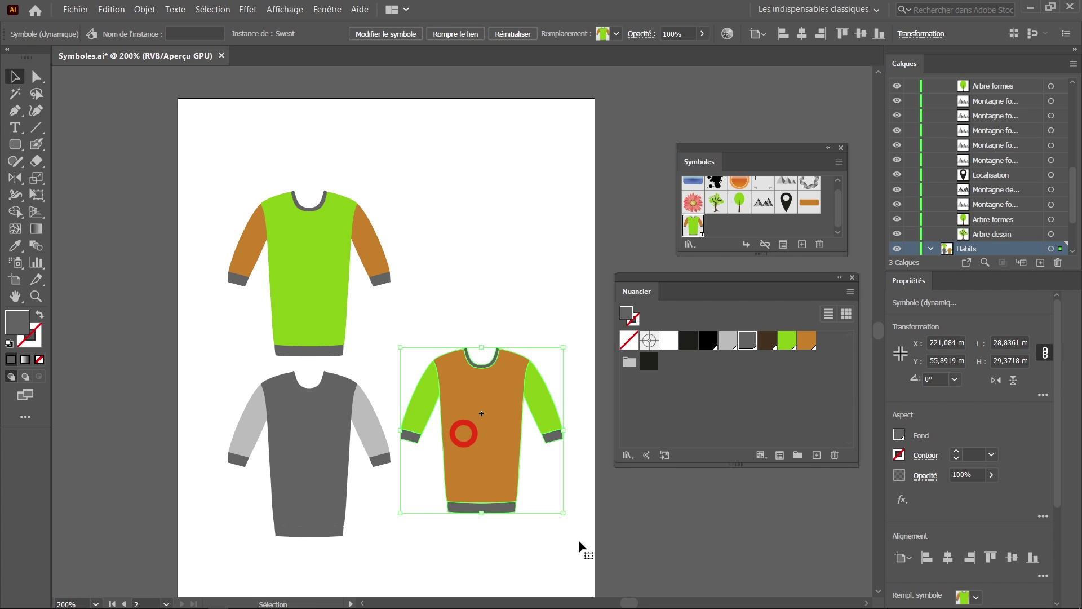
{"action": "left_click", "coordinate": [328, 442]}
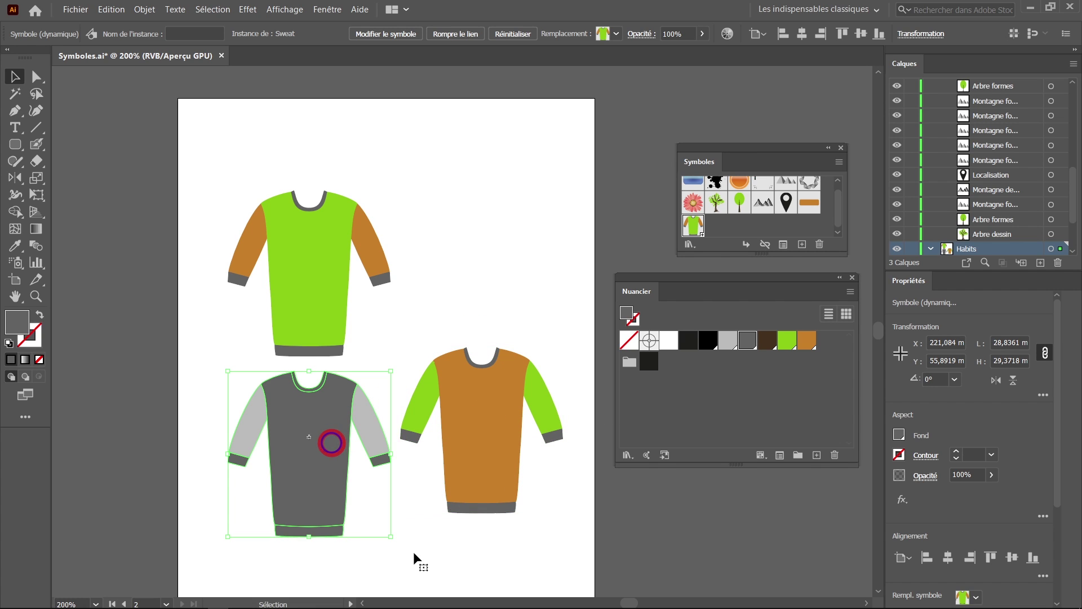
{"action": "left_click", "coordinate": [459, 435]}
{"action": "left_click", "coordinate": [328, 442]}
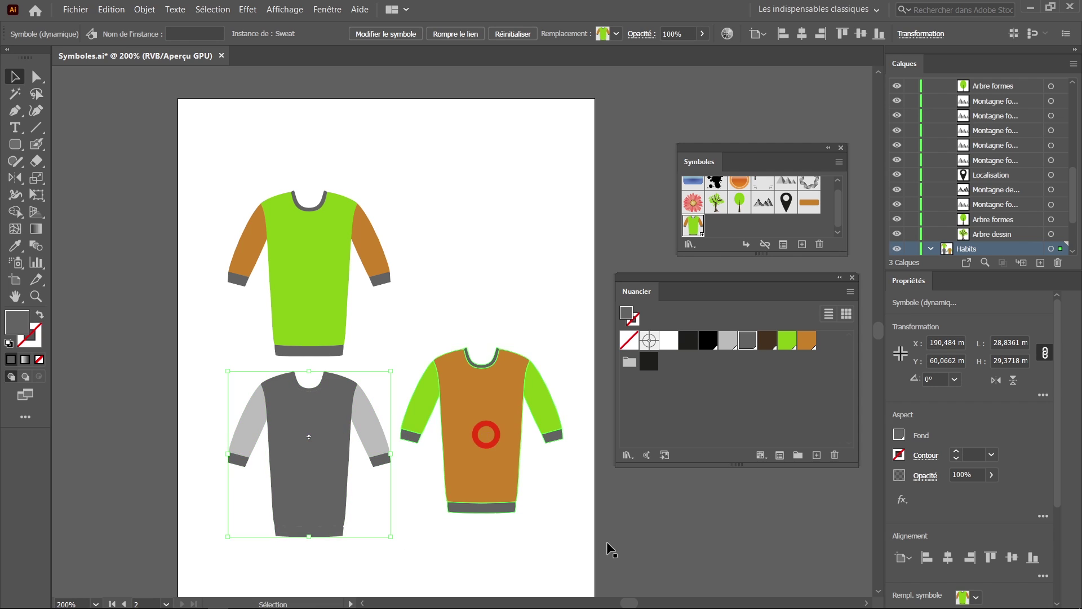
{"action": "left_click", "coordinate": [487, 434]}
Edit the Sweat symbol's definition from the grey sweater, fill the body with the black swatch, and leave the definition.
{"action": "double_click", "coordinate": [322, 437]}
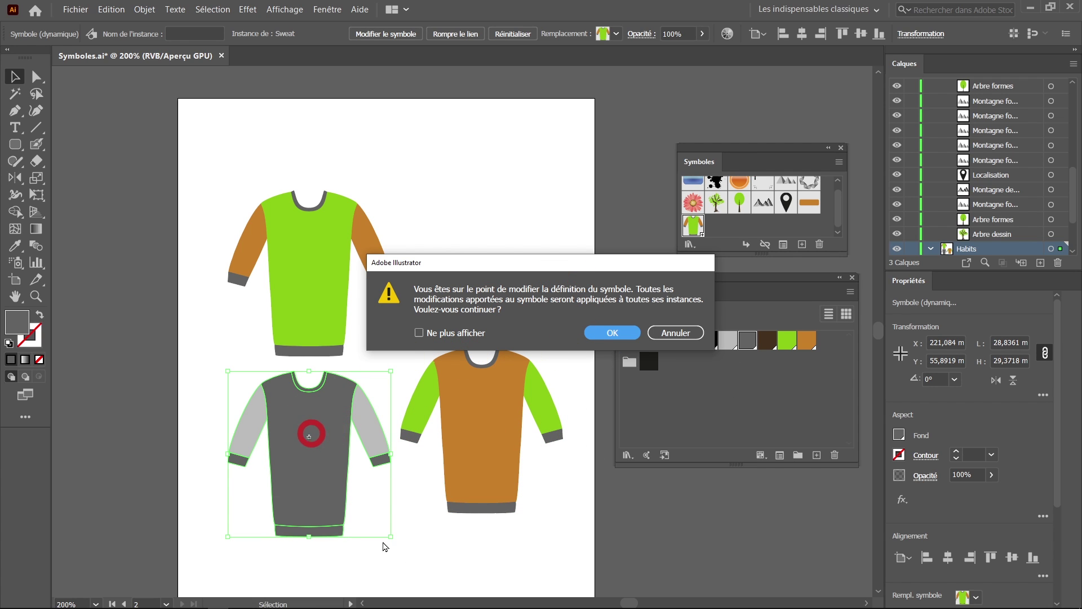
{"action": "left_click", "coordinate": [612, 333]}
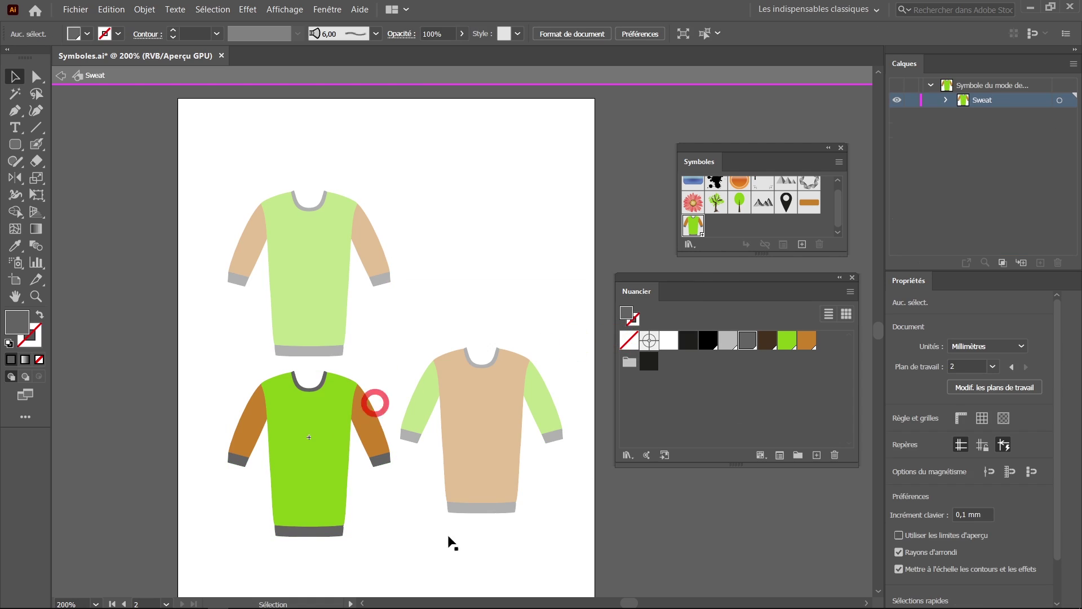
{"action": "left_click", "coordinate": [334, 417]}
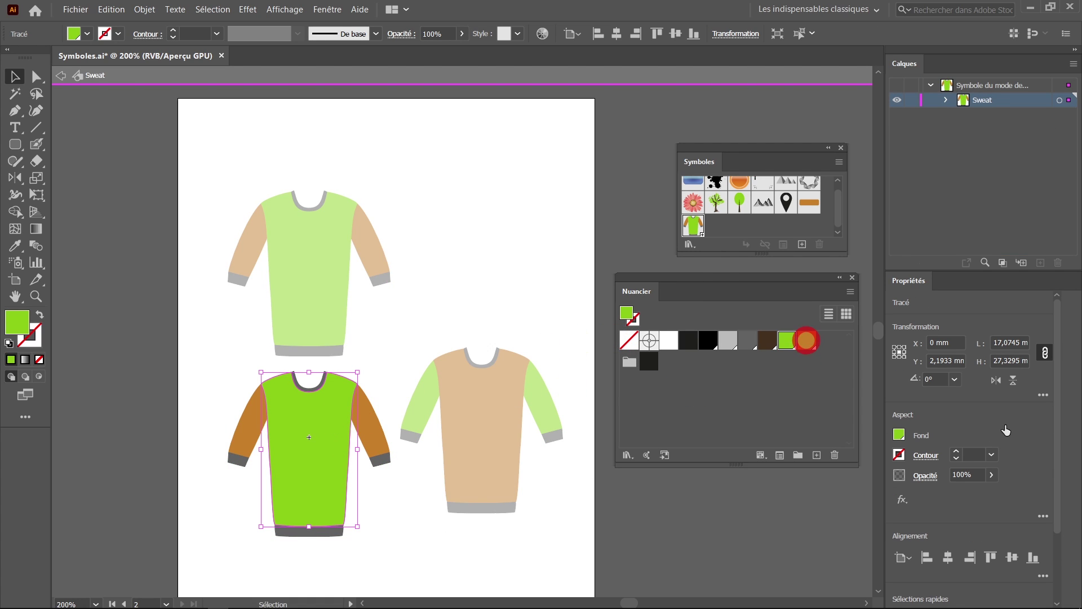
{"action": "left_click", "coordinate": [709, 339]}
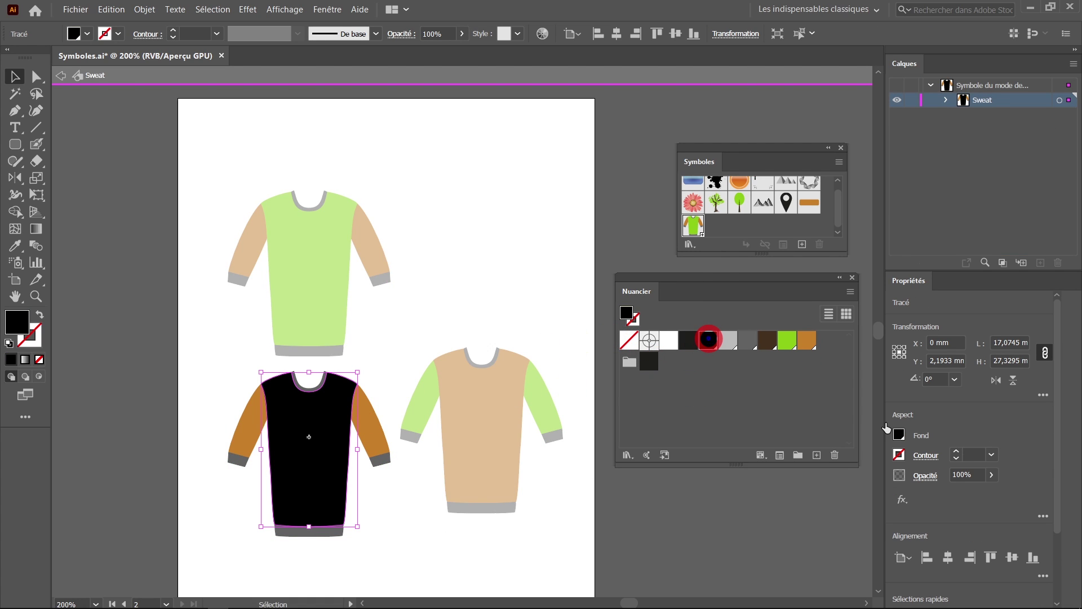
{"action": "left_click", "coordinate": [503, 79]}
Compare the grey, orange-brown and black sweater instances to check which ones follow the symbol's edited body fill.
{"action": "left_click", "coordinate": [455, 447]}
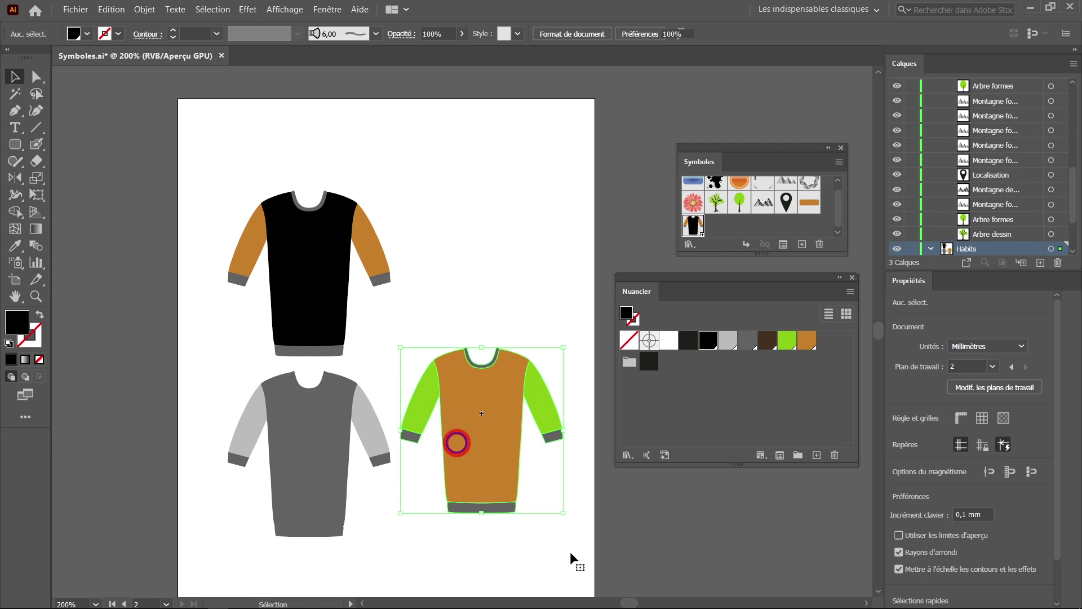
{"action": "left_click", "coordinate": [314, 430]}
{"action": "left_click", "coordinate": [508, 428]}
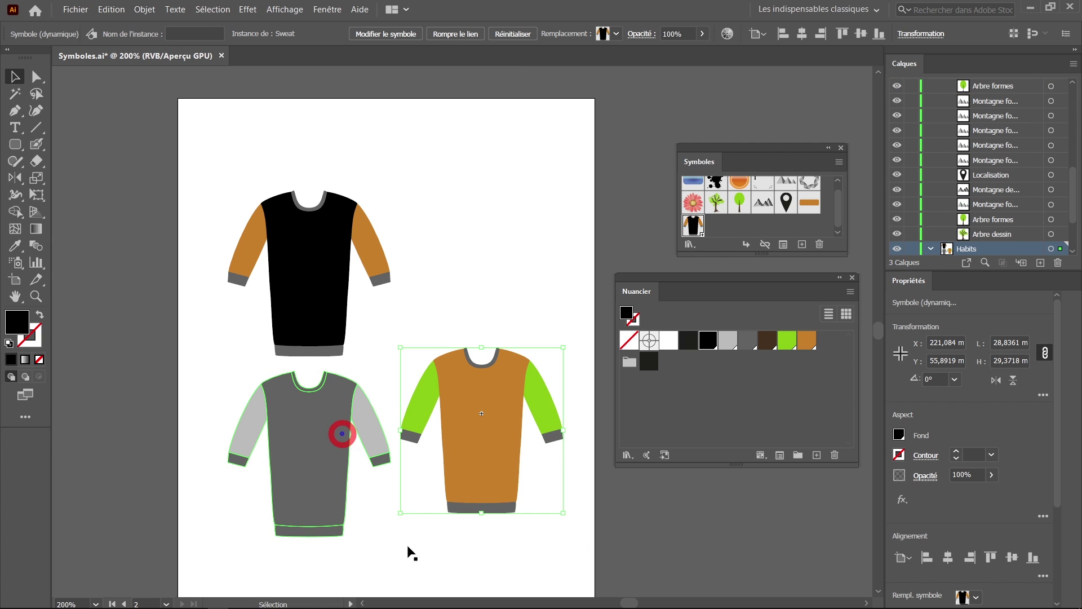
{"action": "left_click", "coordinate": [321, 315]}
{"action": "left_click", "coordinate": [485, 389]}
{"action": "left_click", "coordinate": [339, 269]}
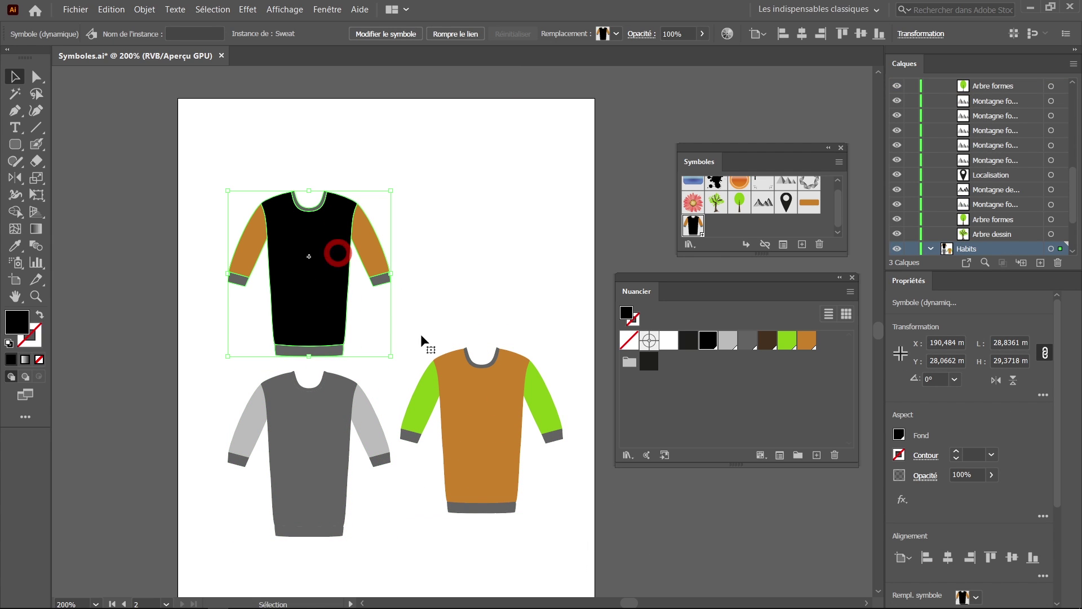
{"action": "key", "text": "a"}
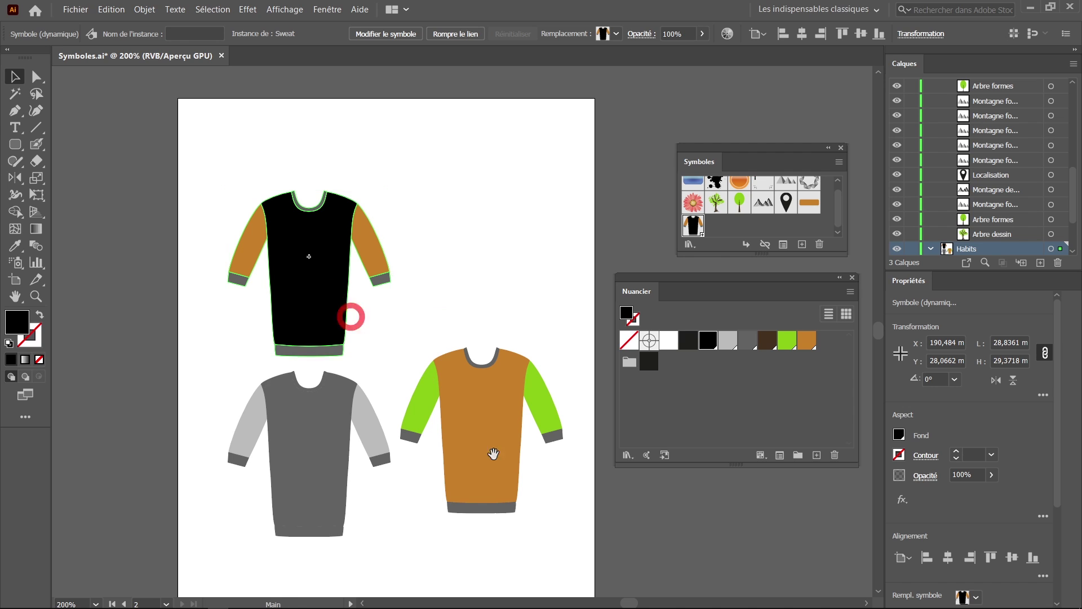
{"action": "left_click", "coordinate": [323, 451]}
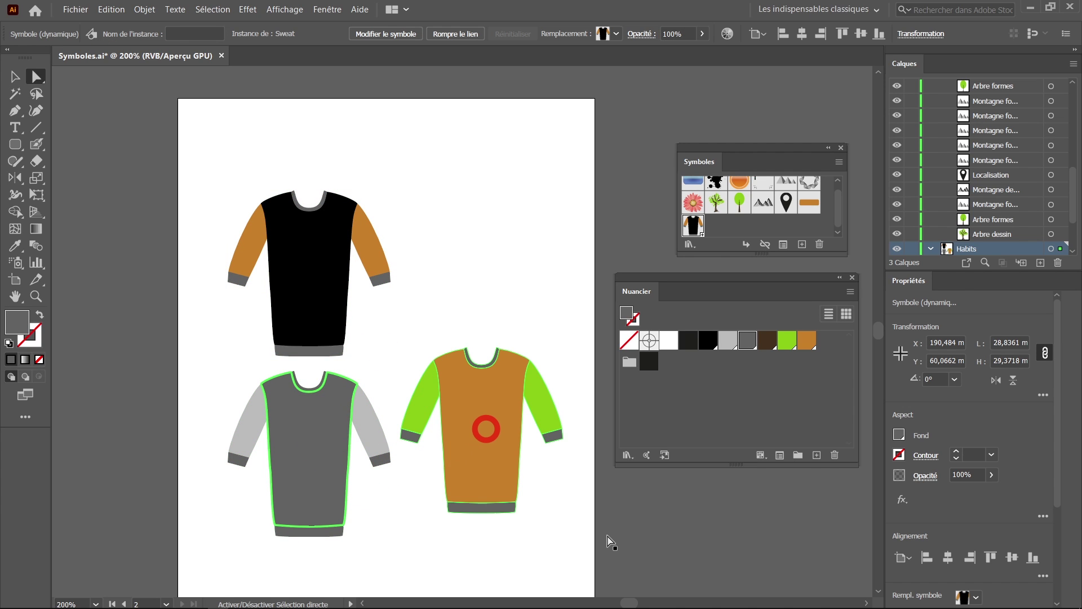
{"action": "left_click", "coordinate": [486, 428]}
{"action": "left_click", "coordinate": [486, 428]}
{"action": "key", "text": "v"}
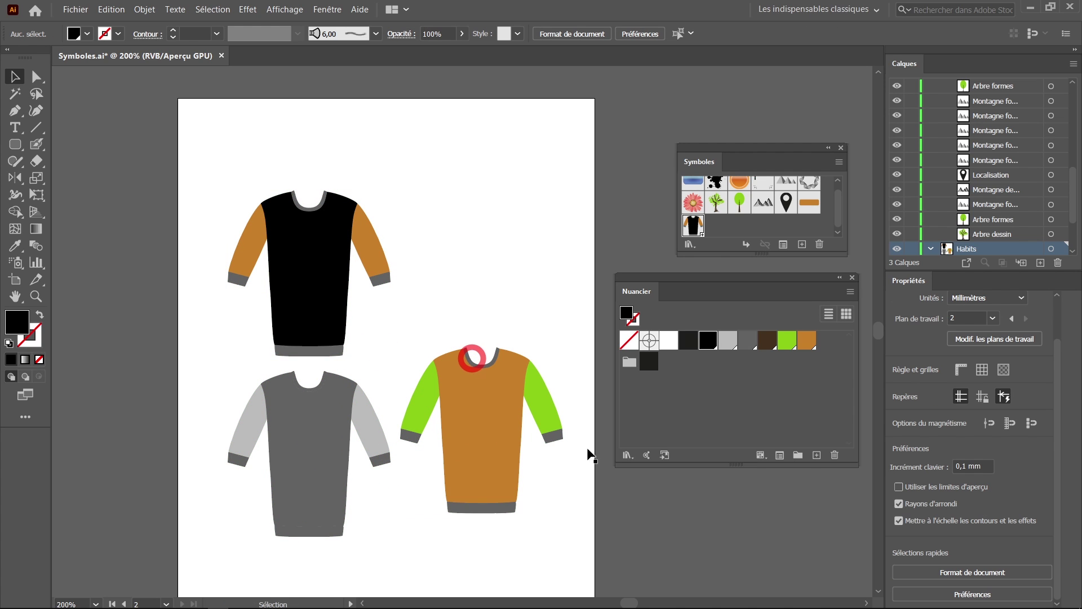
Reset the orange-brown sweater and the grey sweater to the Sweat symbol's original appearance, and leave everything deselected.
{"action": "left_click", "coordinate": [462, 377]}
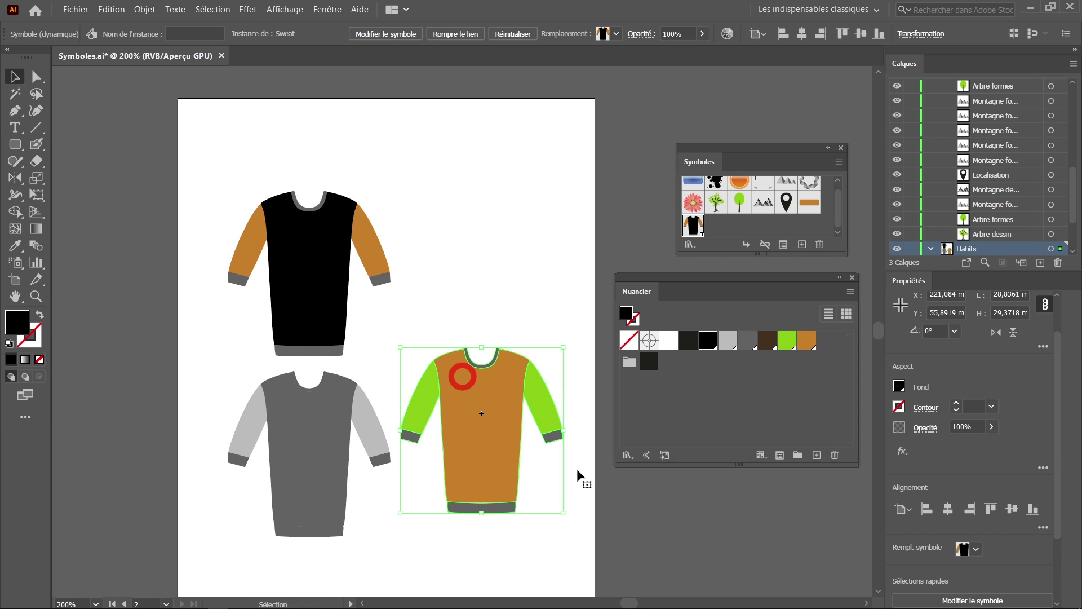
{"action": "left_click", "coordinate": [407, 44]}
{"action": "left_click", "coordinate": [513, 34]}
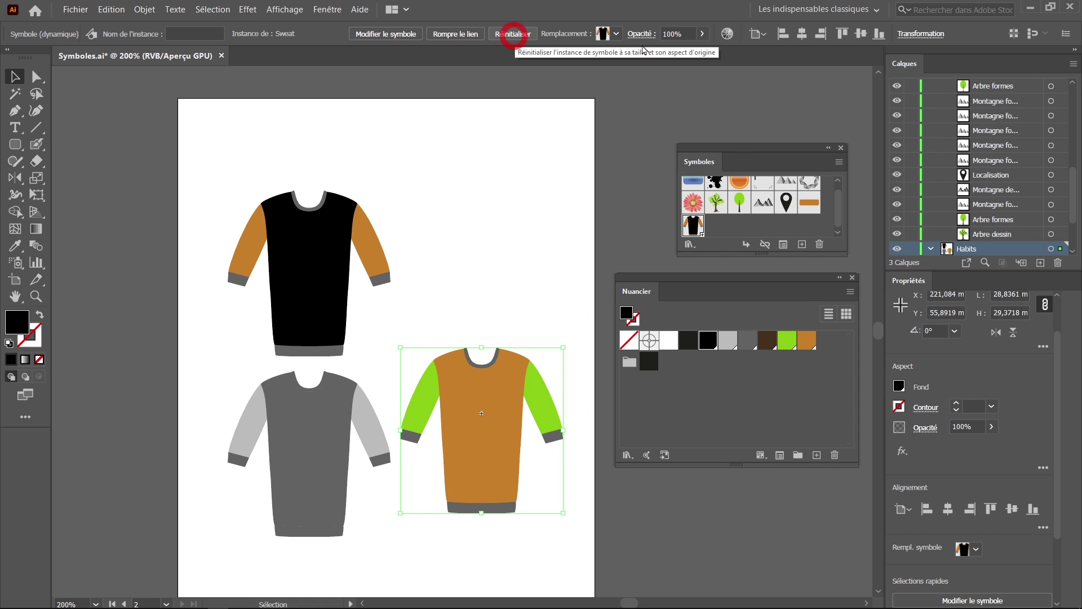
{"action": "left_click_drag", "start_coordinate": [1056, 459], "coordinate": [1070, 513]}
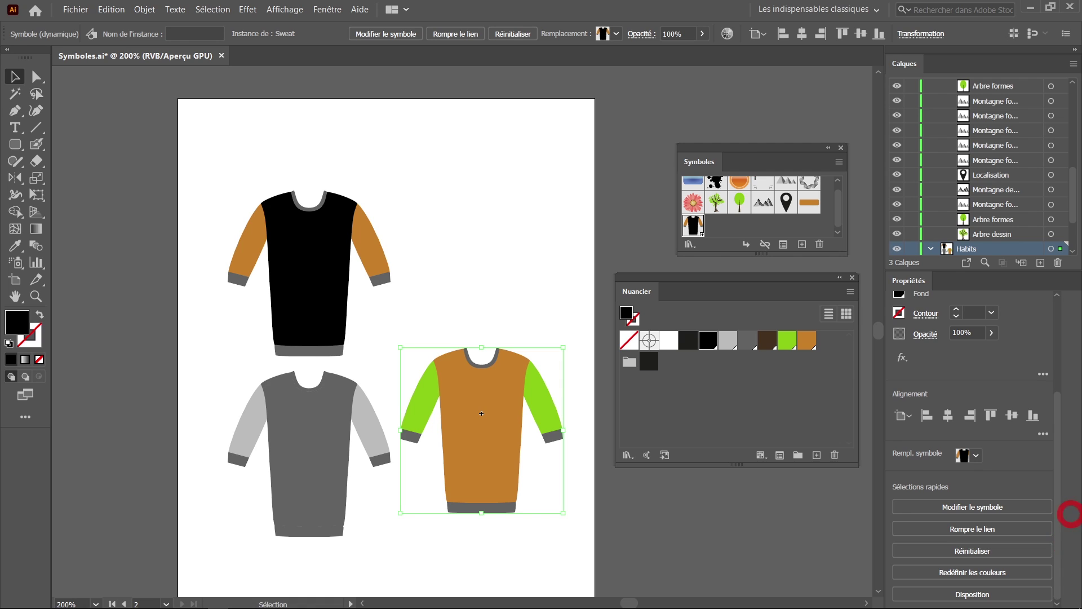
{"action": "left_click", "coordinate": [975, 553]}
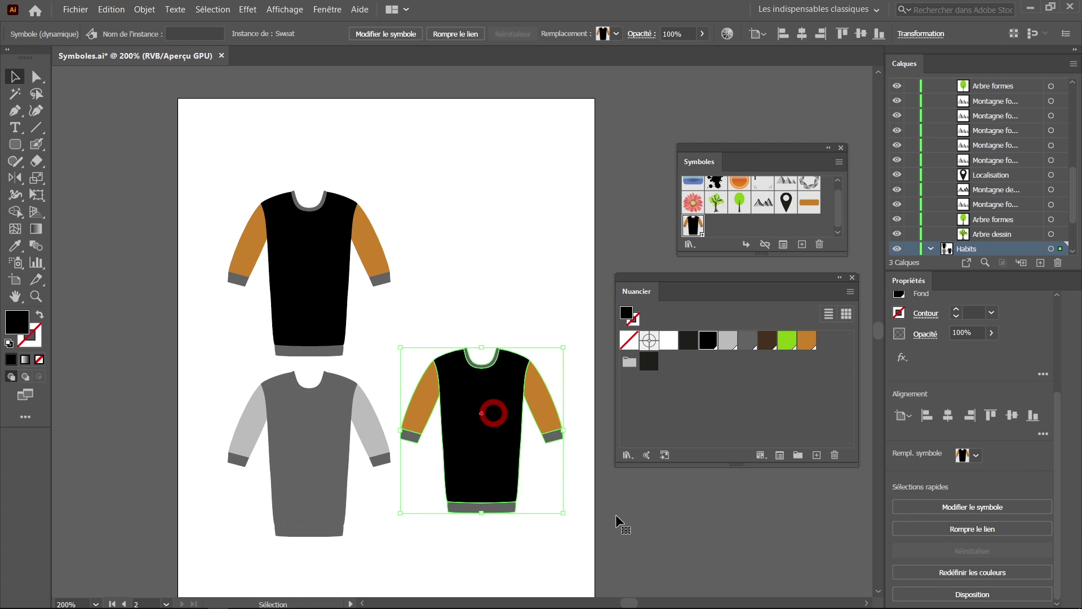
{"action": "left_click", "coordinate": [309, 470]}
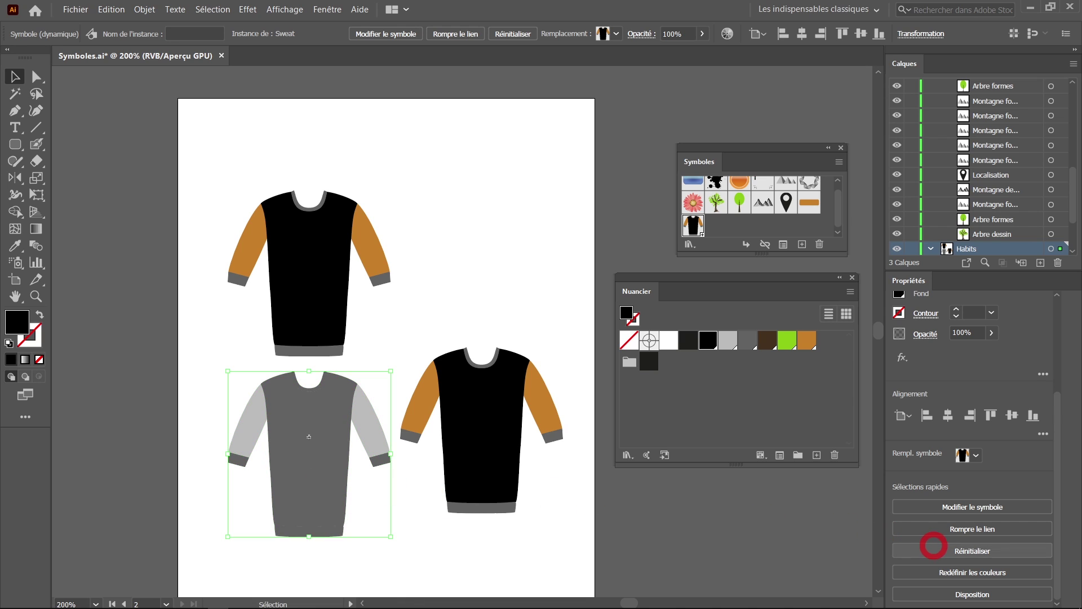
{"action": "left_click", "coordinate": [942, 549]}
{"action": "left_click", "coordinate": [490, 302]}
{"action": "left_click", "coordinate": [341, 251]}
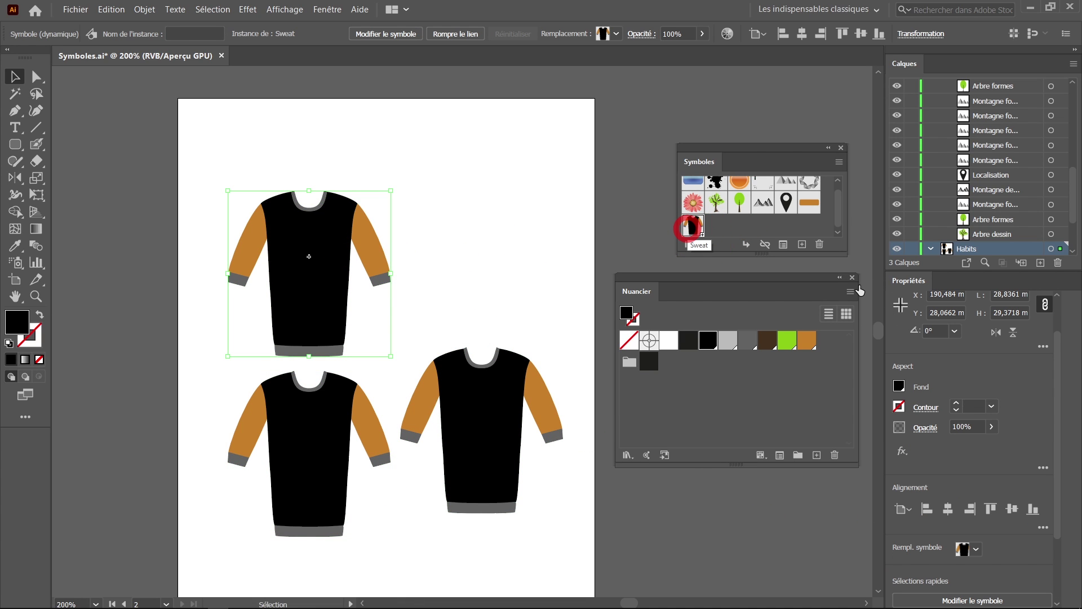
{"action": "left_click", "coordinate": [583, 281]}
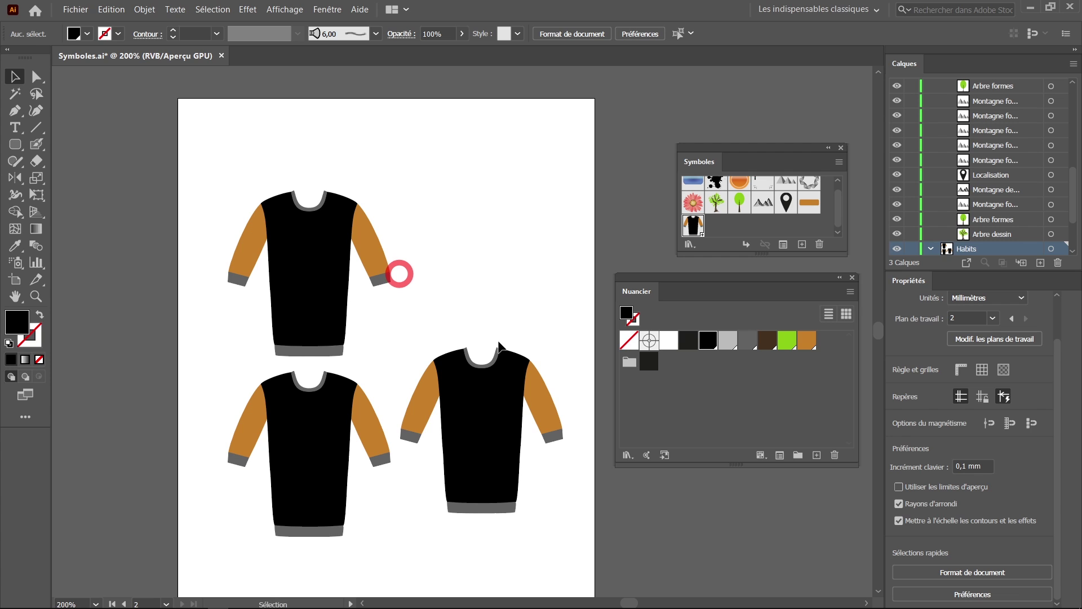
Return to the France map artboard, open the Boutons et barres Web symbol library, and enlarge it to browse its symbols.
{"action": "key", "text": "space"}
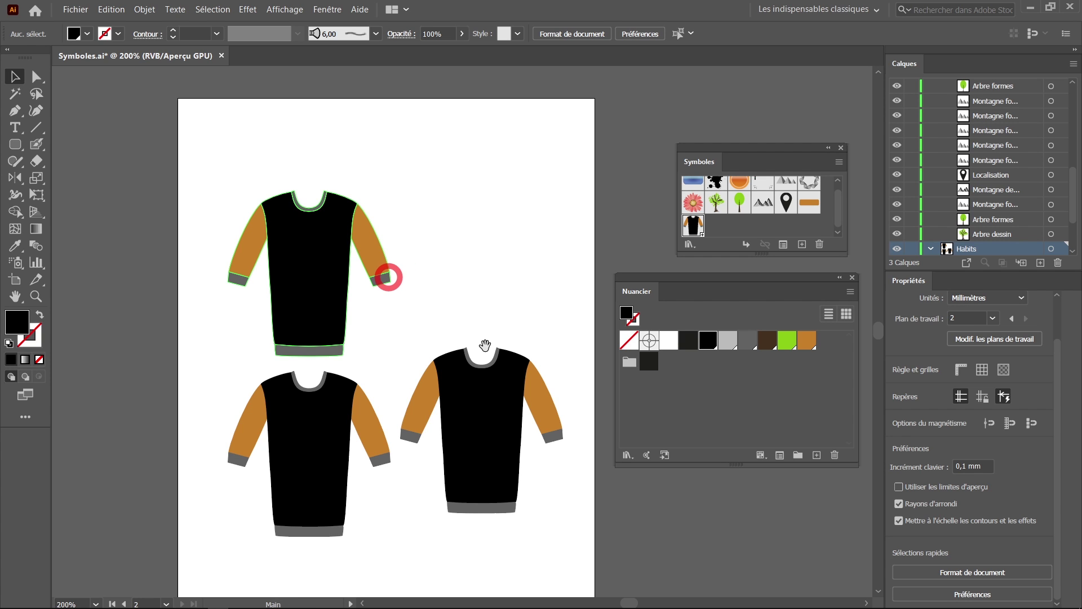
{"action": "left_click_drag", "start_coordinate": [380, 370], "coordinate": [895, 337]}
{"action": "left_click_drag", "start_coordinate": [418, 356], "coordinate": [728, 342]}
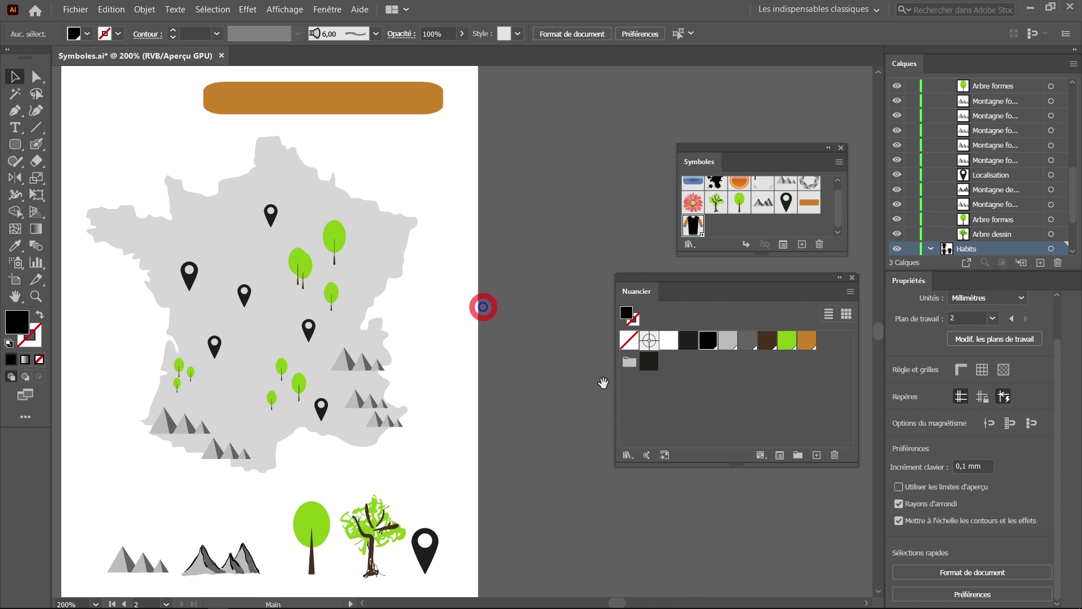
{"action": "left_click_drag", "start_coordinate": [623, 383], "coordinate": [681, 367]}
{"action": "left_click_drag", "start_coordinate": [581, 405], "coordinate": [576, 451]}
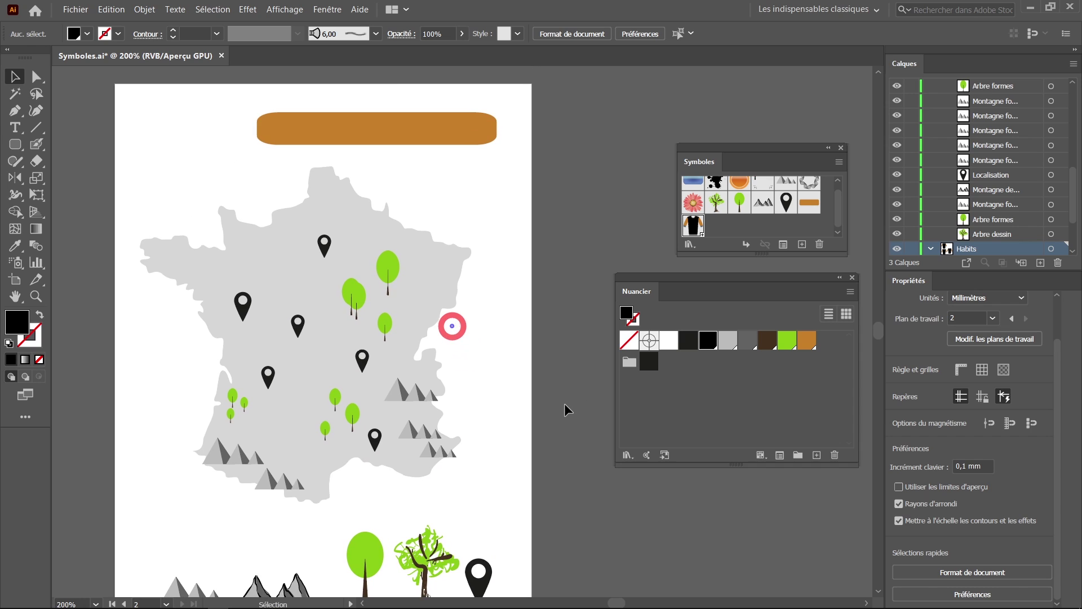
{"action": "key", "text": "space"}
{"action": "left_click_drag", "start_coordinate": [565, 402], "coordinate": [570, 368]}
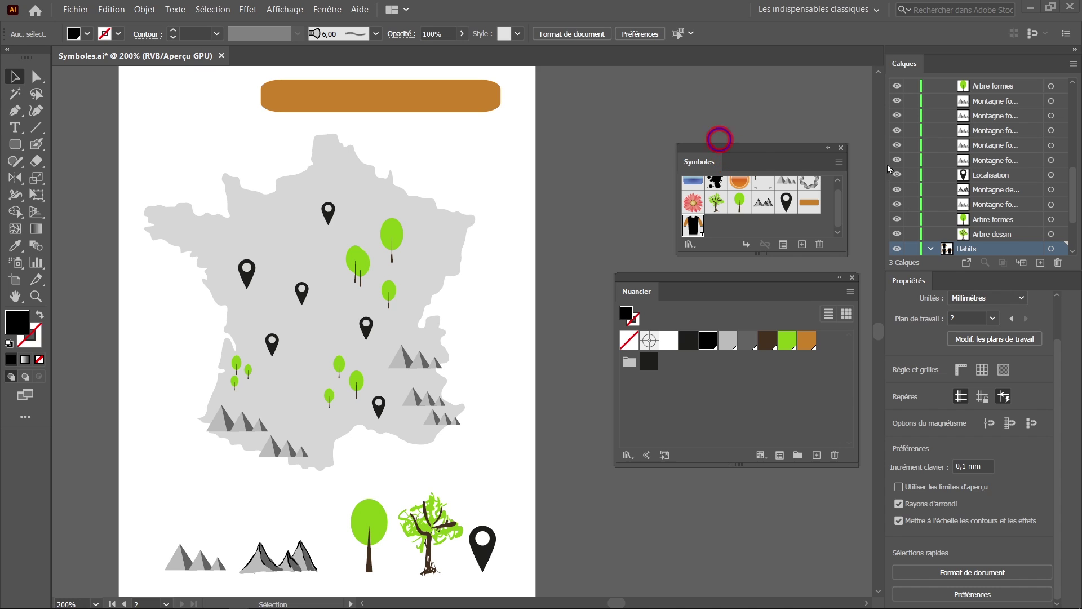
{"action": "left_click_drag", "start_coordinate": [719, 141], "coordinate": [678, 109]}
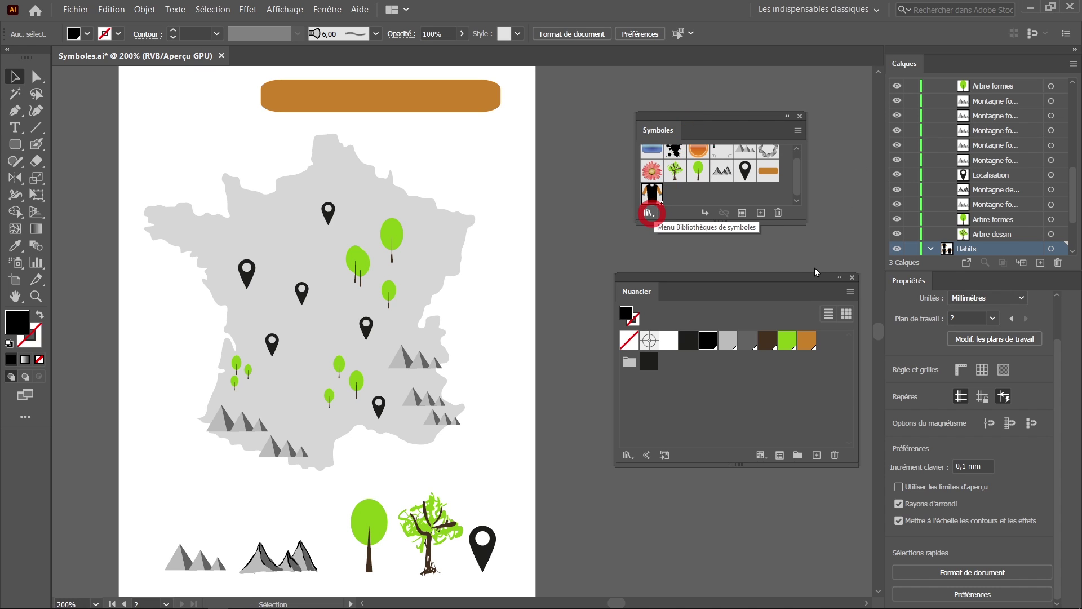
{"action": "left_click", "coordinate": [650, 213]}
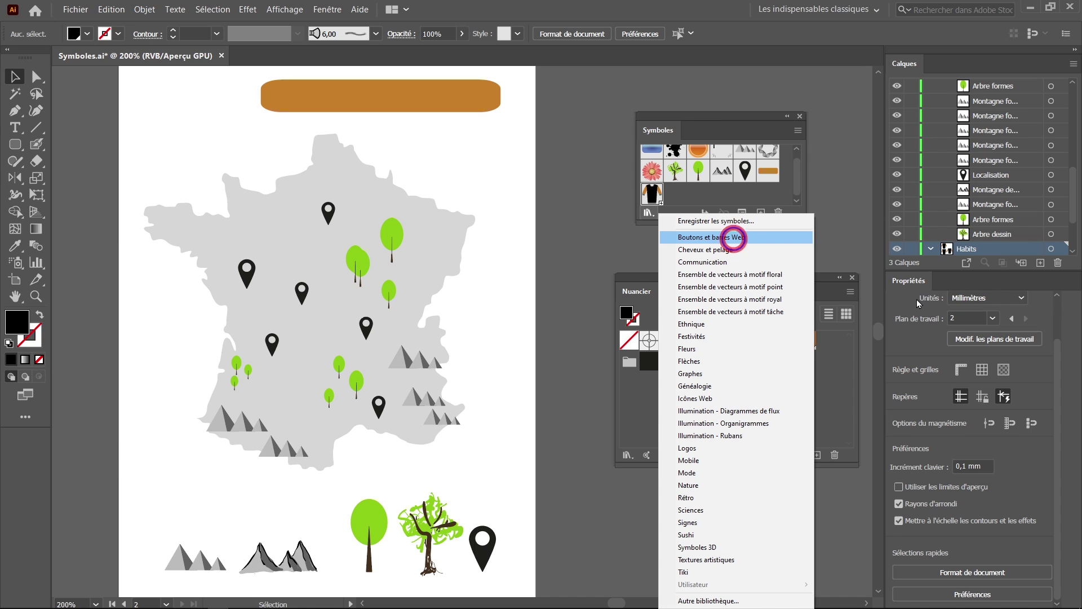
{"action": "left_click", "coordinate": [733, 238]}
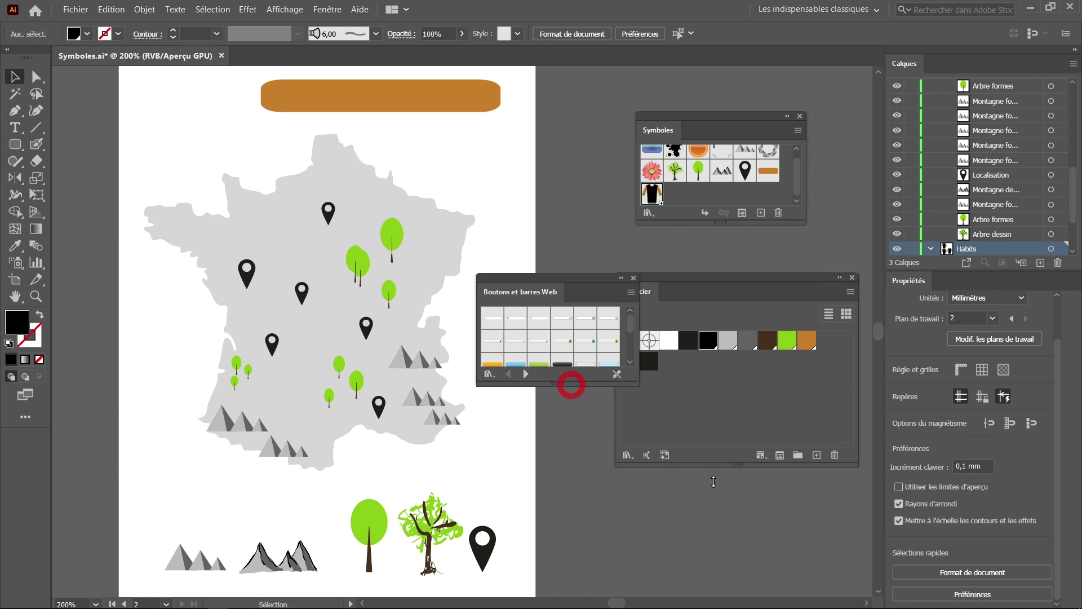
{"action": "left_click_drag", "start_coordinate": [572, 384], "coordinate": [577, 494]}
{"action": "left_click_drag", "start_coordinate": [630, 342], "coordinate": [632, 378]}
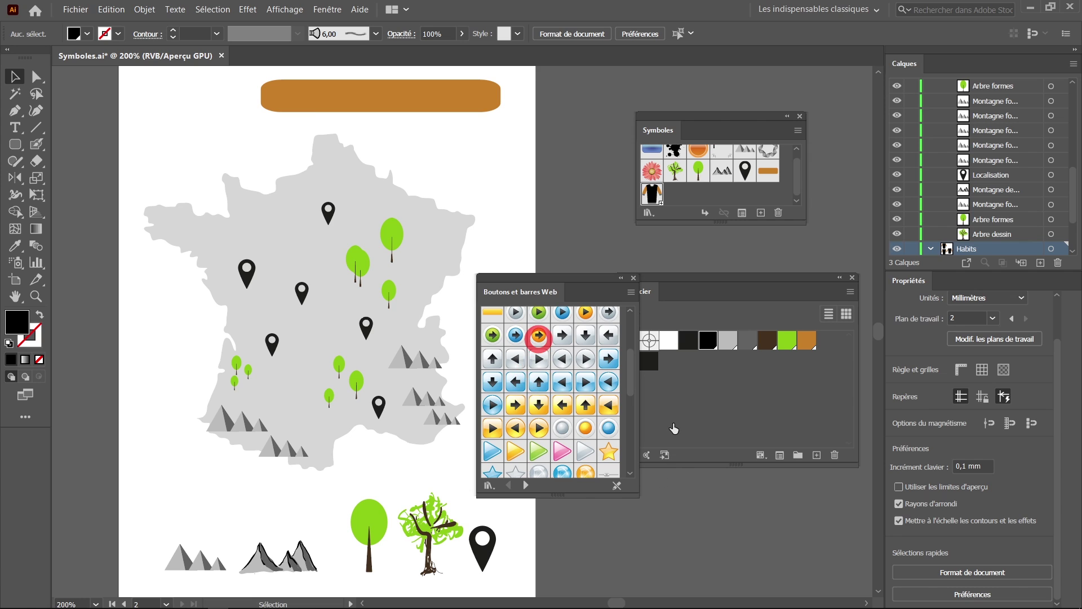
Page forward through the preset symbol libraries until the Flèches library is open.
{"action": "left_click", "coordinate": [524, 485]}
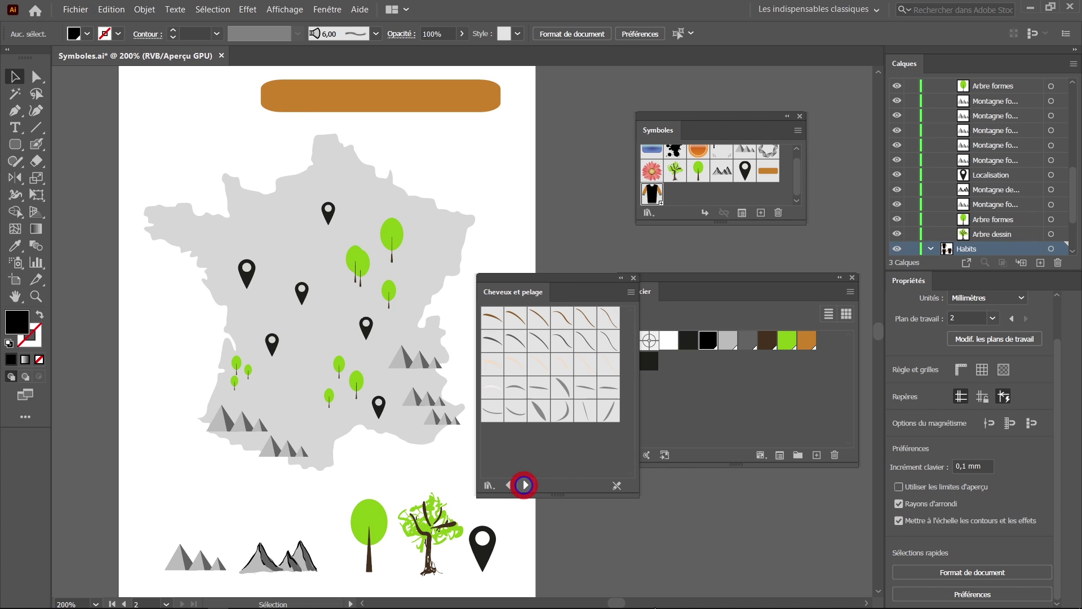
{"action": "left_click", "coordinate": [524, 484]}
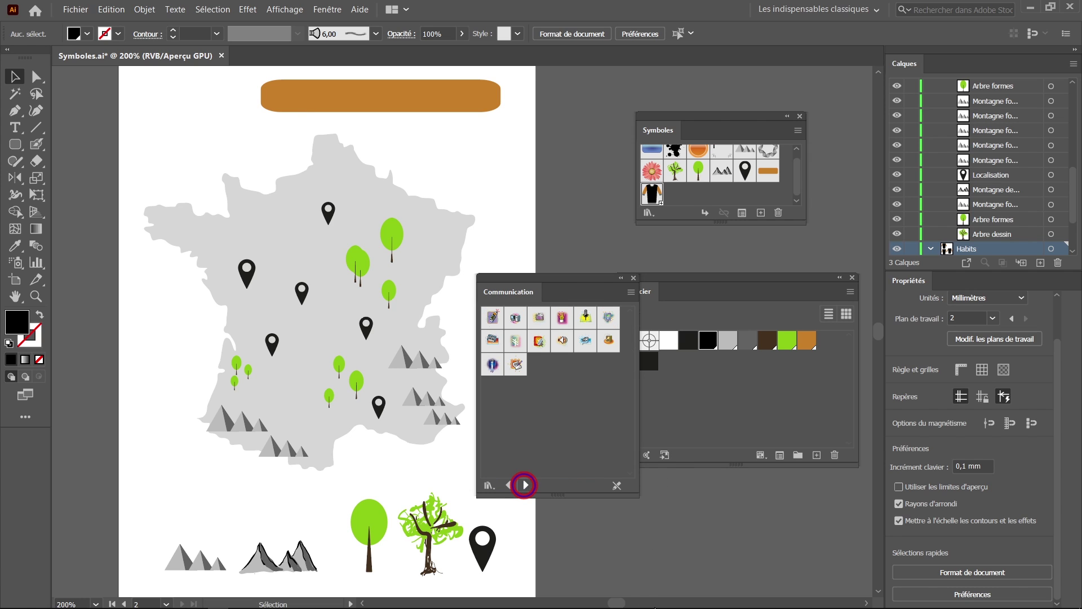
{"action": "left_click", "coordinate": [525, 485]}
{"action": "left_click", "coordinate": [524, 485]}
{"action": "left_click", "coordinate": [525, 485]}
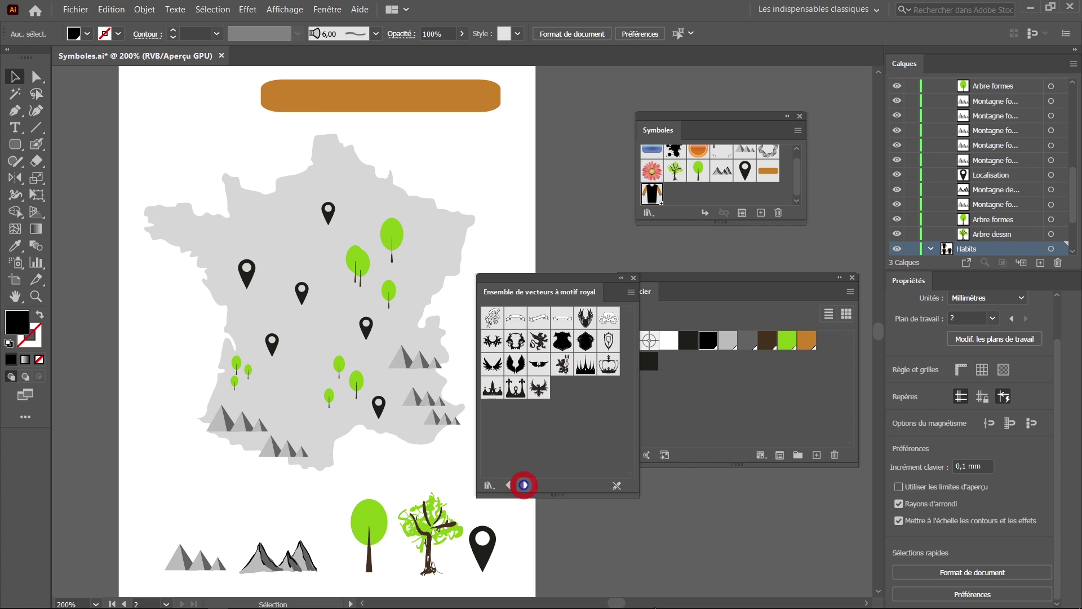
{"action": "left_click", "coordinate": [524, 485]}
{"action": "left_click", "coordinate": [525, 484]}
{"action": "left_click", "coordinate": [524, 485]}
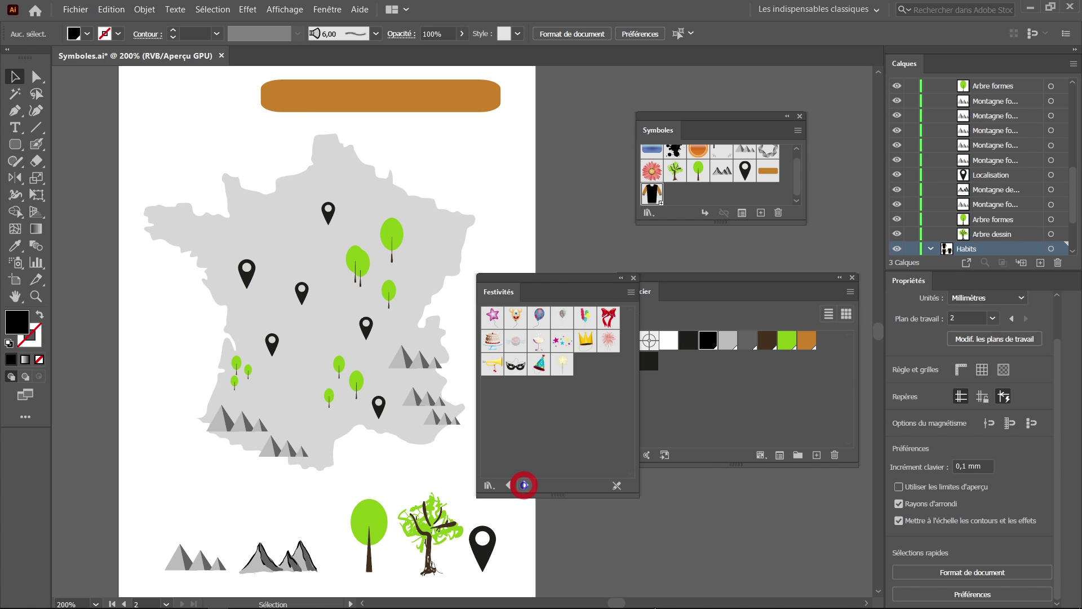
{"action": "left_click", "coordinate": [524, 484]}
{"action": "left_click", "coordinate": [525, 485]}
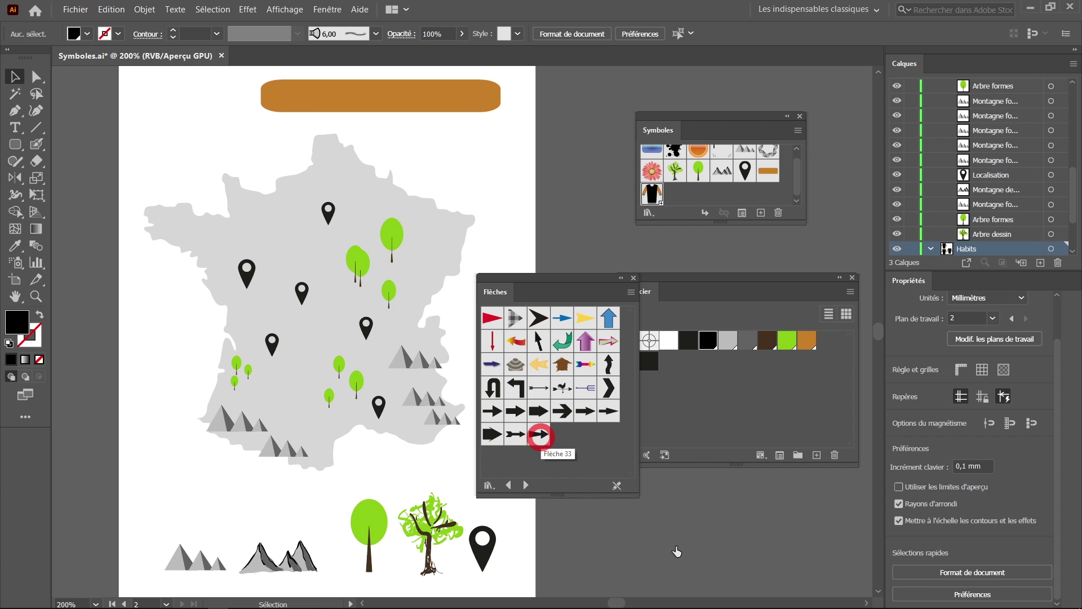
Place the Flèche 33 symbol across the north of the France map under the orange-brown bar, and review its symbol options.
{"action": "left_click", "coordinate": [540, 434]}
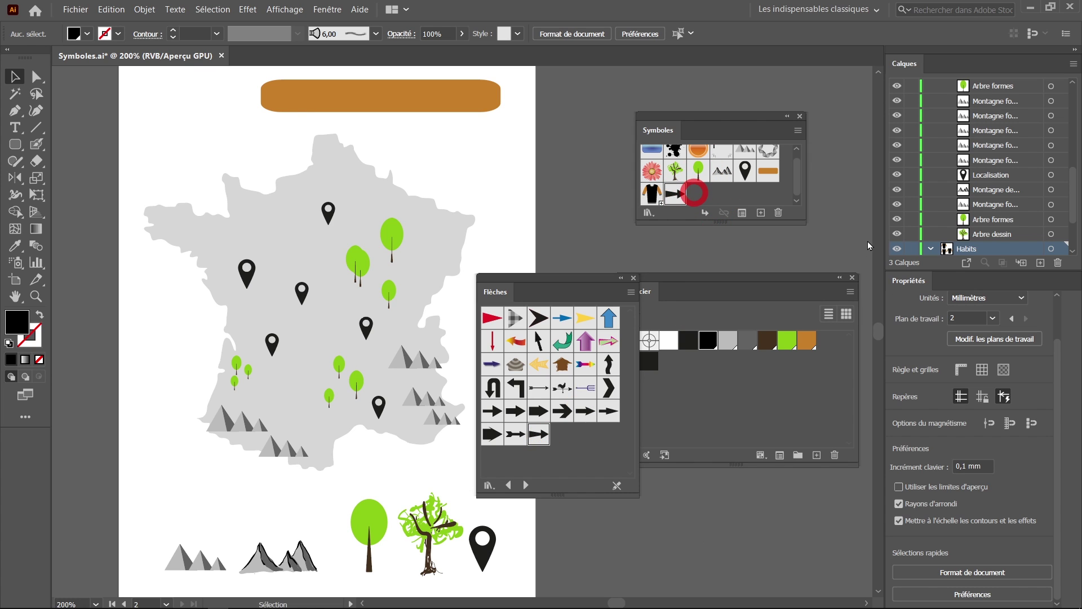
{"action": "left_click_drag", "start_coordinate": [677, 193], "coordinate": [239, 149]}
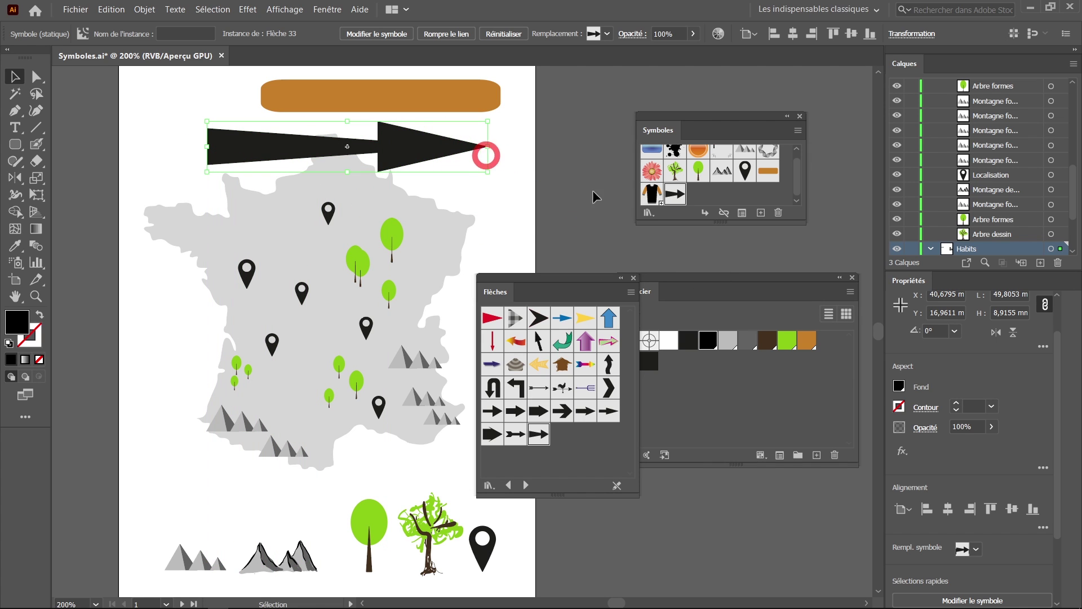
{"action": "left_click", "coordinate": [742, 213]}
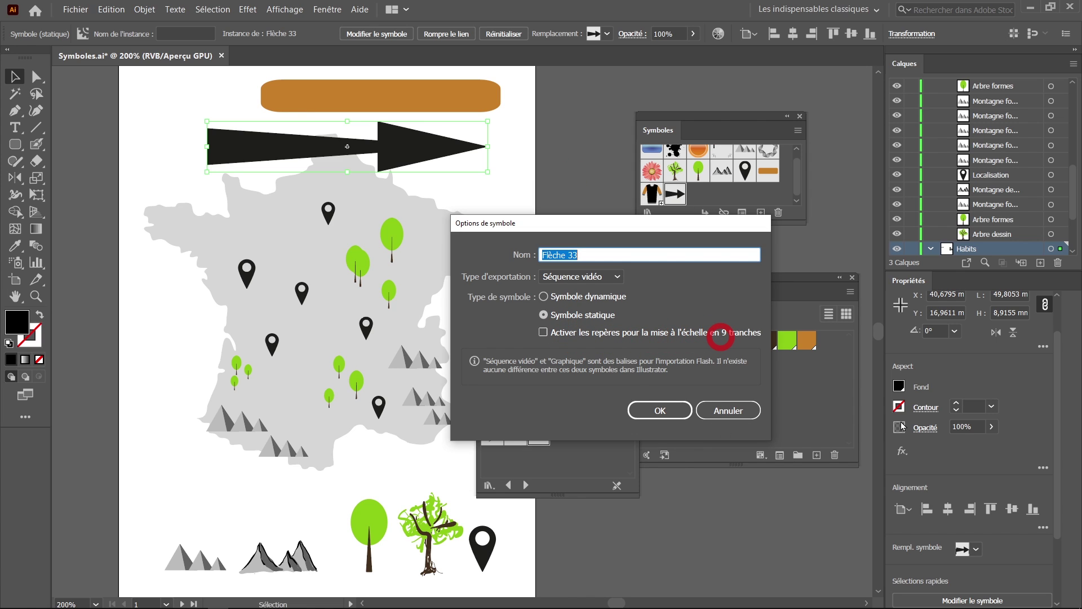
{"action": "key", "text": "Return"}
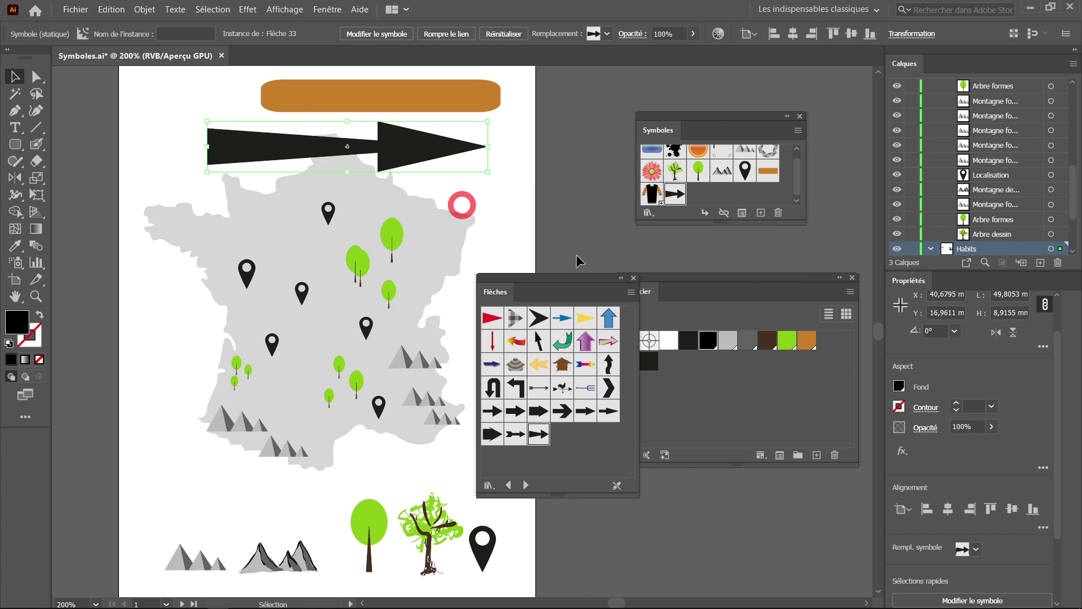